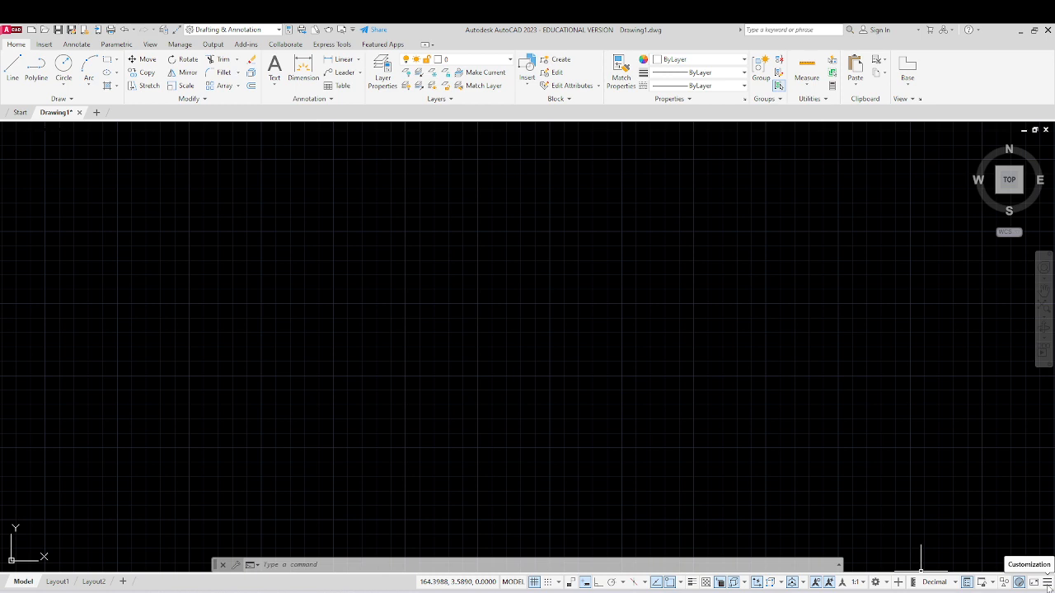
Remove Clean Screen, Graphics Performance, Isolate Objects, Lock UI, Quick Properties and Units from the status bar
{"action": "left_click", "coordinate": [1047, 582]}
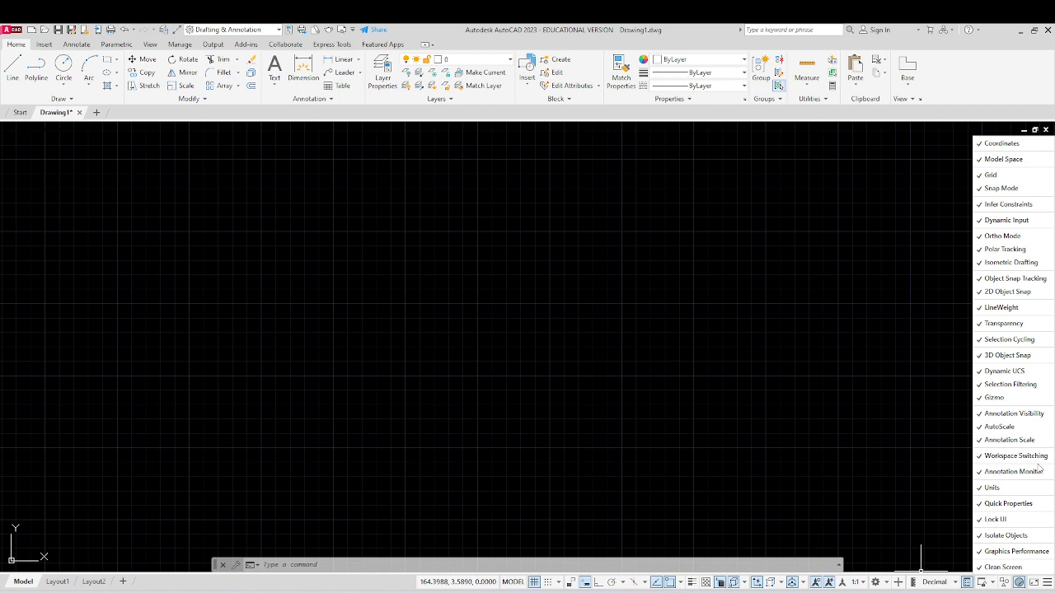
{"action": "left_click", "coordinate": [1006, 568]}
{"action": "left_click", "coordinate": [1010, 550]}
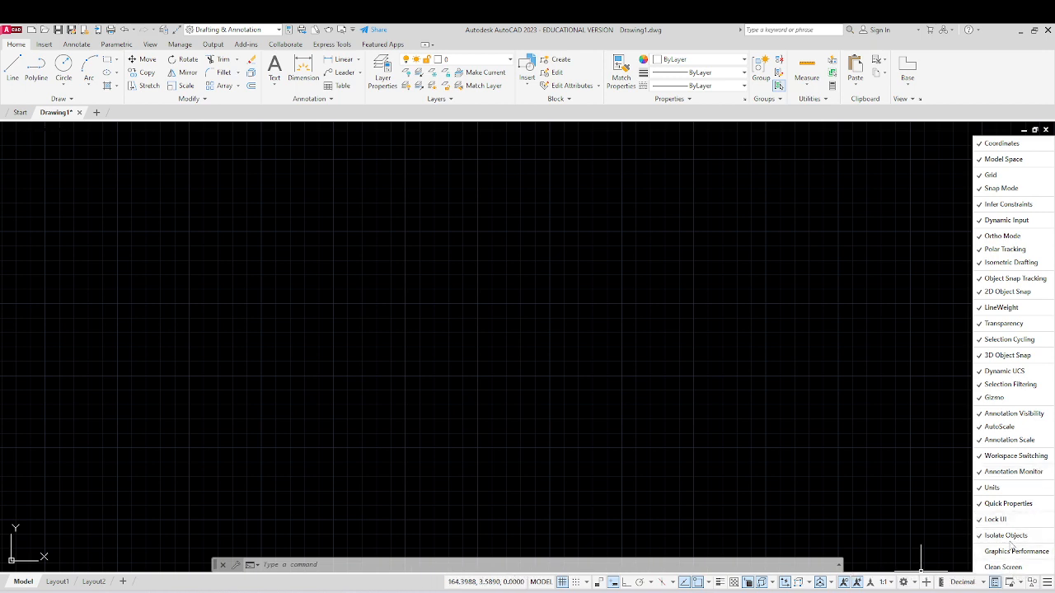
{"action": "left_click", "coordinate": [1011, 538]}
{"action": "left_click", "coordinate": [1016, 521]}
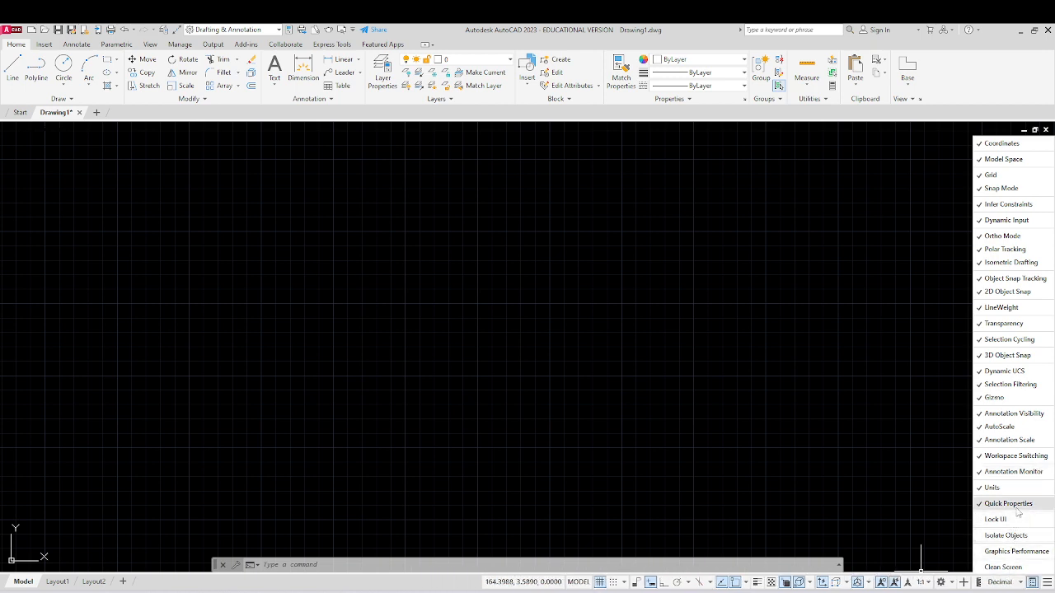
{"action": "left_click", "coordinate": [1018, 511]}
{"action": "left_click", "coordinate": [1017, 489]}
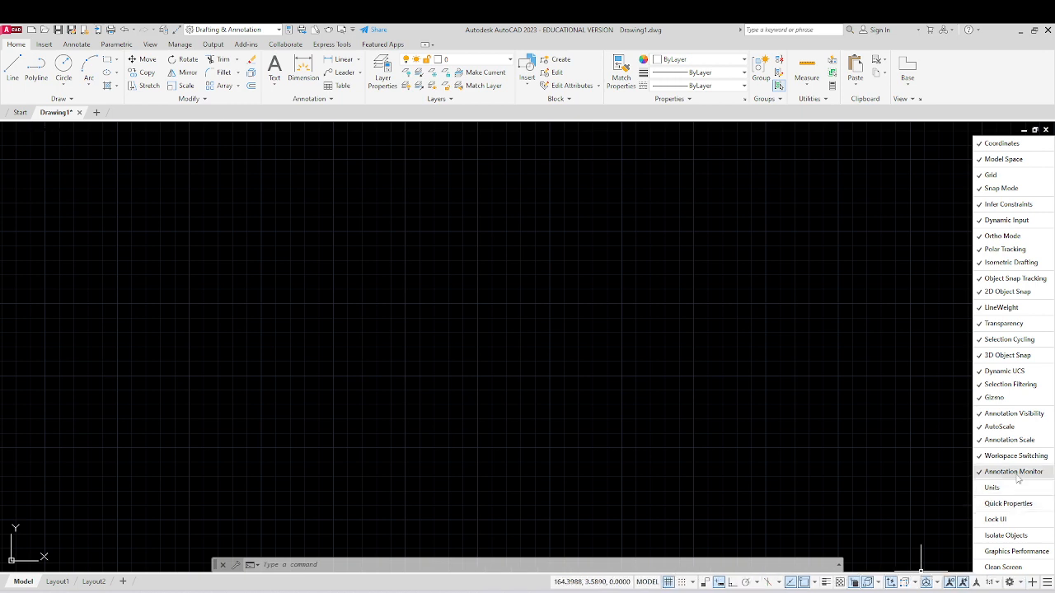
Remove Annotation Monitor, Workspace Switching, Annotation Scale, AutoScale, Annotation Visibility, Gizmo and Selection Filtering from the status bar
{"action": "left_click", "coordinate": [1017, 473]}
{"action": "left_click", "coordinate": [1019, 458]}
{"action": "left_click", "coordinate": [1019, 442]}
{"action": "left_click", "coordinate": [1020, 428]}
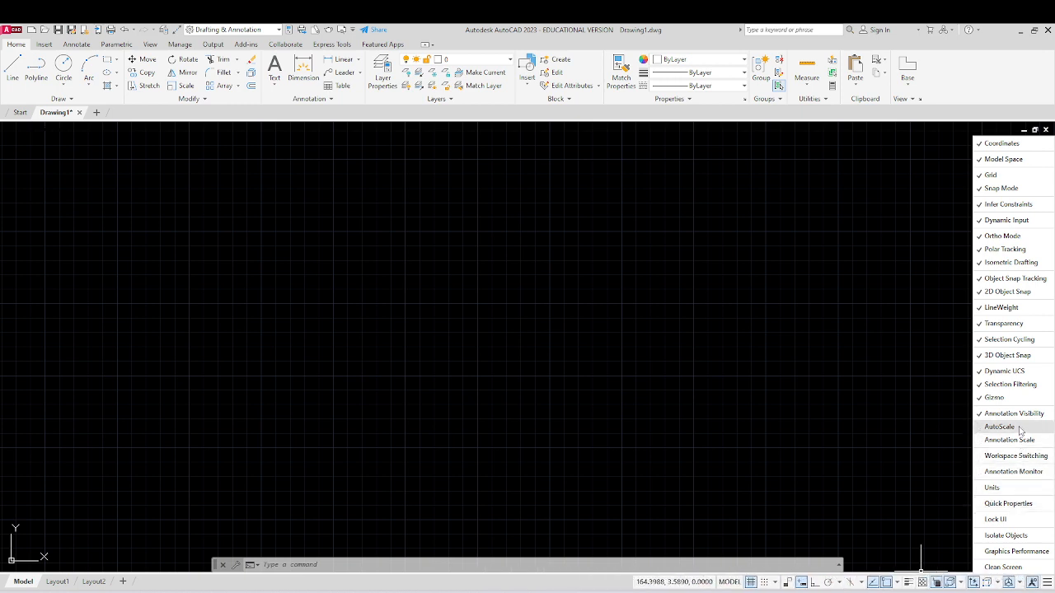
{"action": "left_click", "coordinate": [1021, 414]}
{"action": "left_click", "coordinate": [1022, 399]}
{"action": "left_click", "coordinate": [1023, 386]}
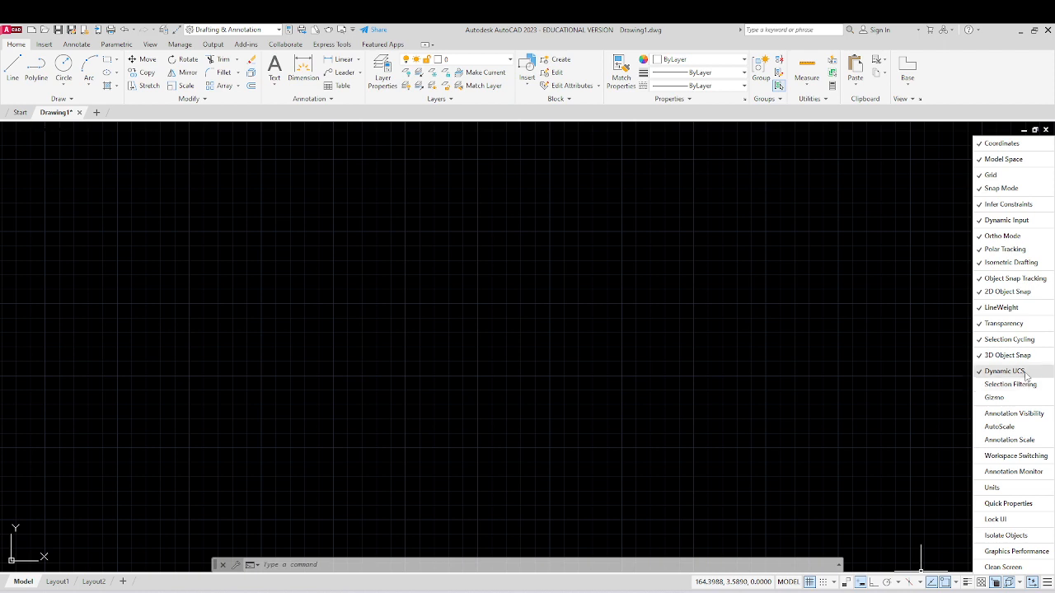
{"action": "left_click", "coordinate": [952, 454]}
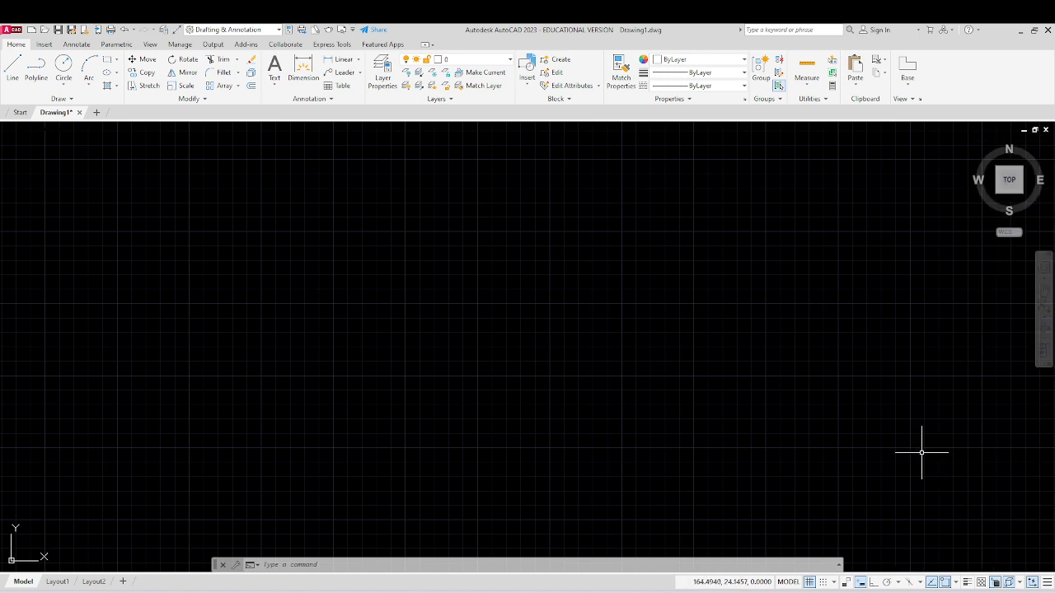
Toggle the drawing grid display off and back on twice to compare the drawing area with and without it
{"action": "scroll", "coordinate": [922, 453], "scroll_direction": "down", "scroll_amount": 2}
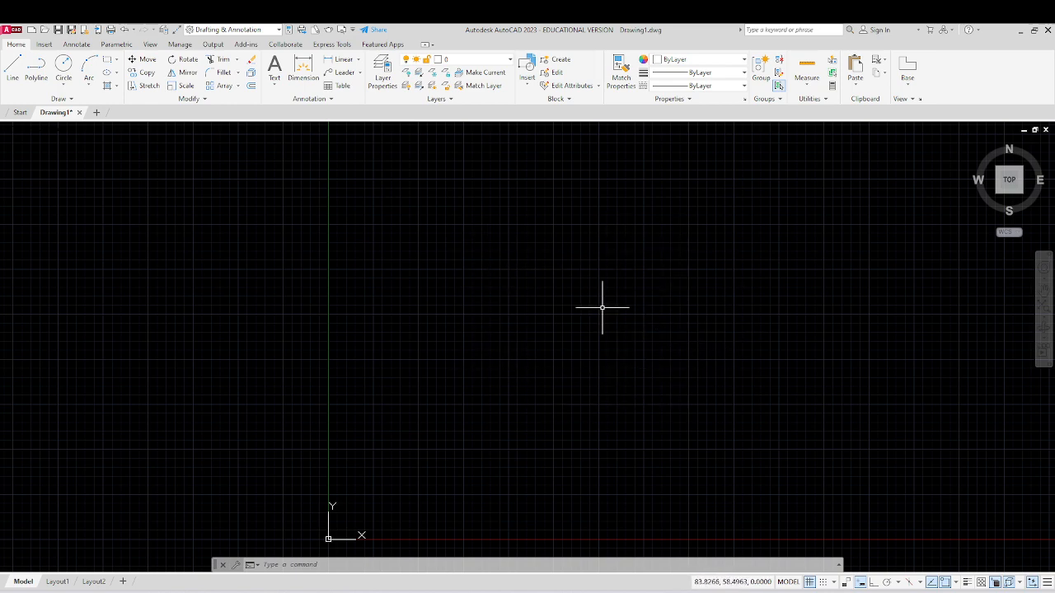
{"action": "left_click", "coordinate": [811, 582]}
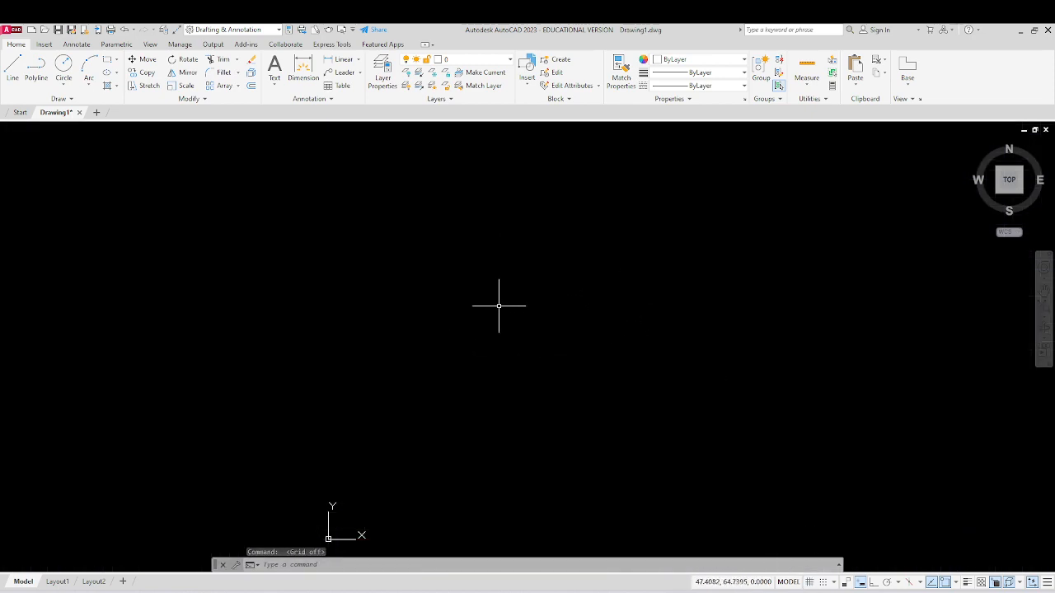
{"action": "left_click", "coordinate": [811, 582]}
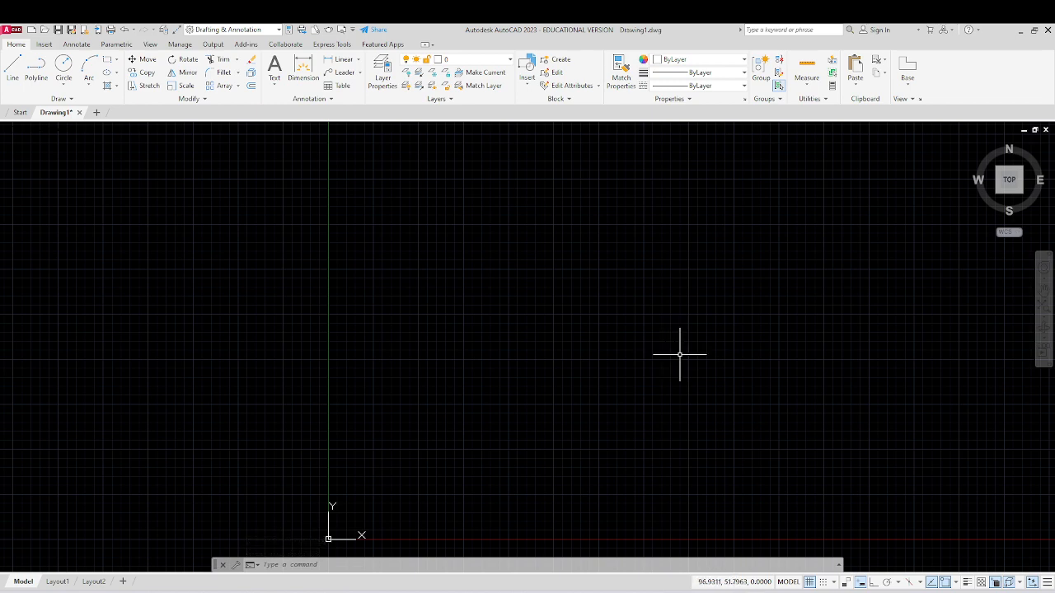
{"action": "left_click", "coordinate": [810, 582]}
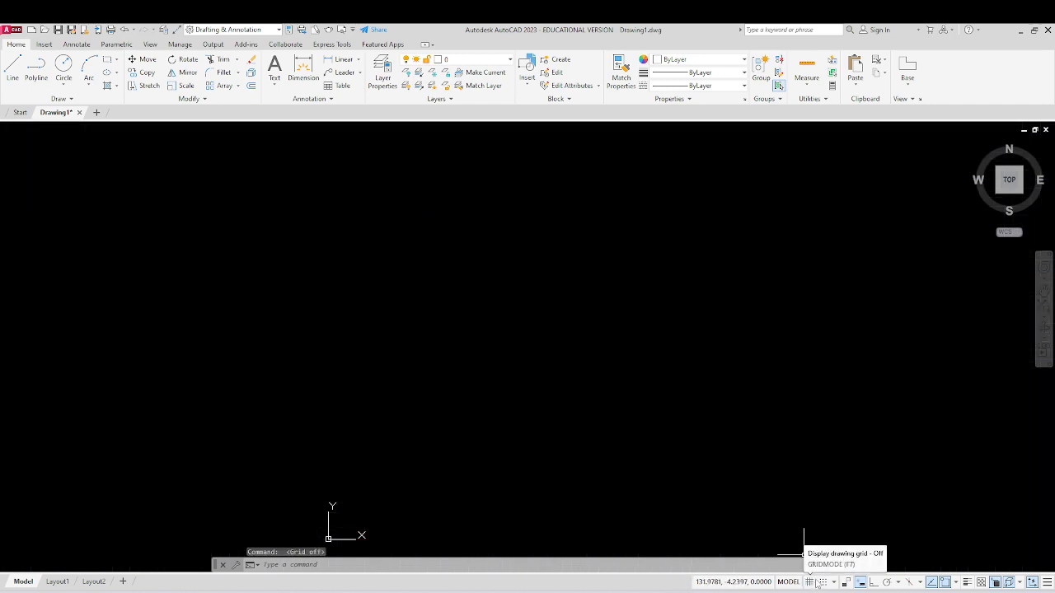
{"action": "middle_click_drag", "start_coordinate": [689, 388], "coordinate": [684, 385]}
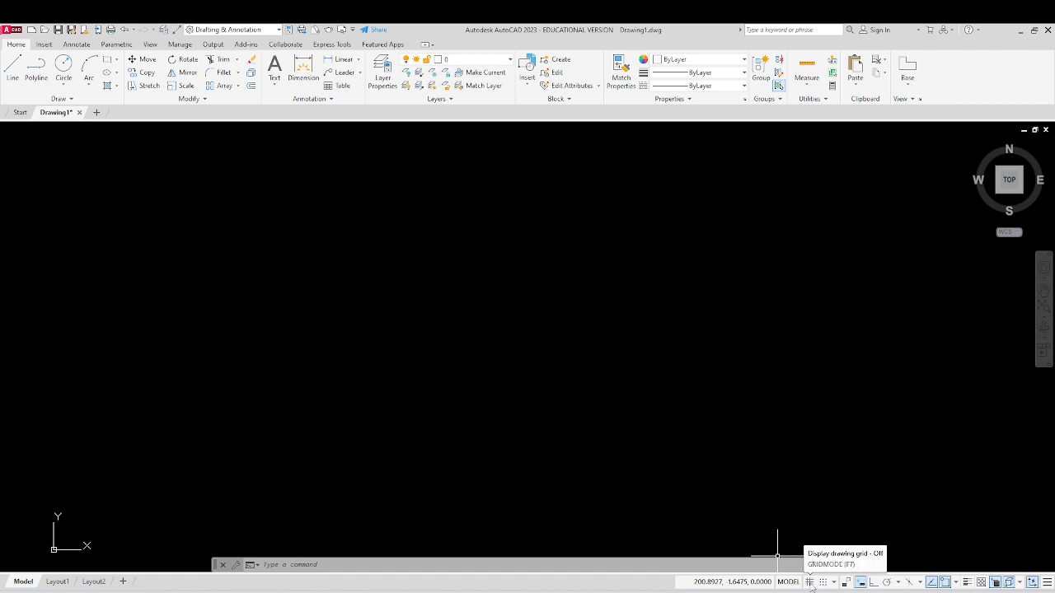
{"action": "left_click", "coordinate": [811, 584]}
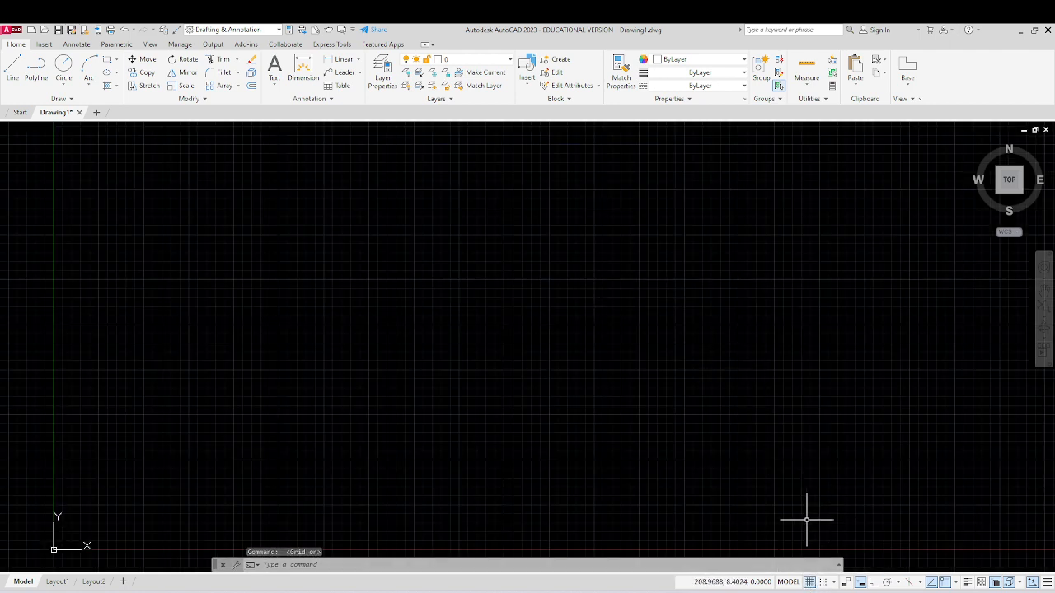
Turn on Snap Mode and start a line to examine how the cursor snaps to the grid points
{"action": "left_click", "coordinate": [822, 583]}
{"action": "left_click", "coordinate": [11, 75]}
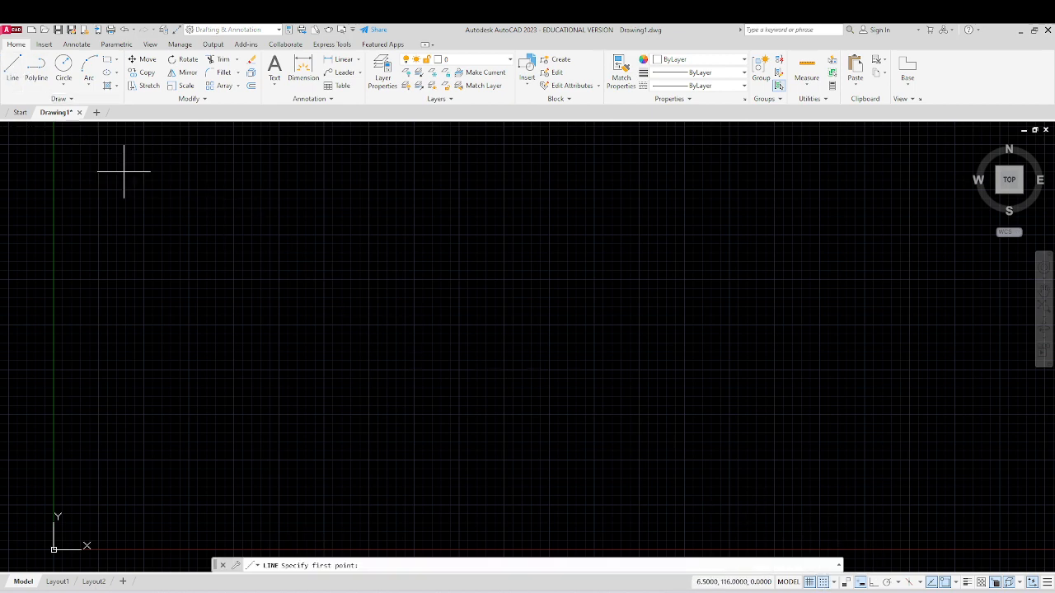
{"action": "scroll", "coordinate": [538, 385], "scroll_direction": "up", "scroll_amount": 2}
{"action": "scroll", "coordinate": [537, 385], "scroll_direction": "up", "scroll_amount": 3}
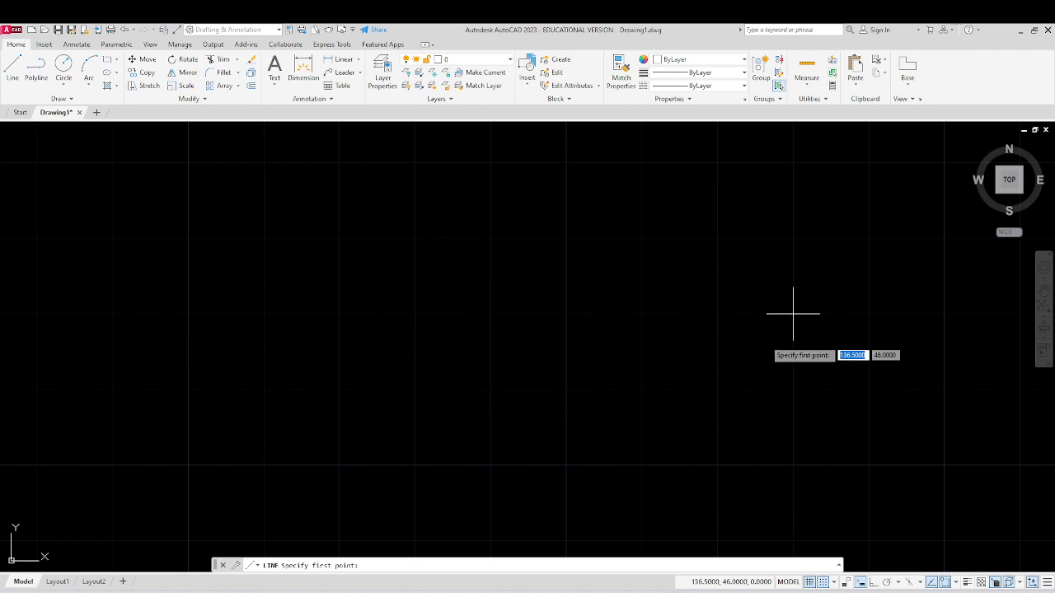
Turn off Snap Mode and draw three connected freehand lines, a long nearly horizontal one followed by two forming a sharp peak
{"action": "left_click", "coordinate": [823, 582]}
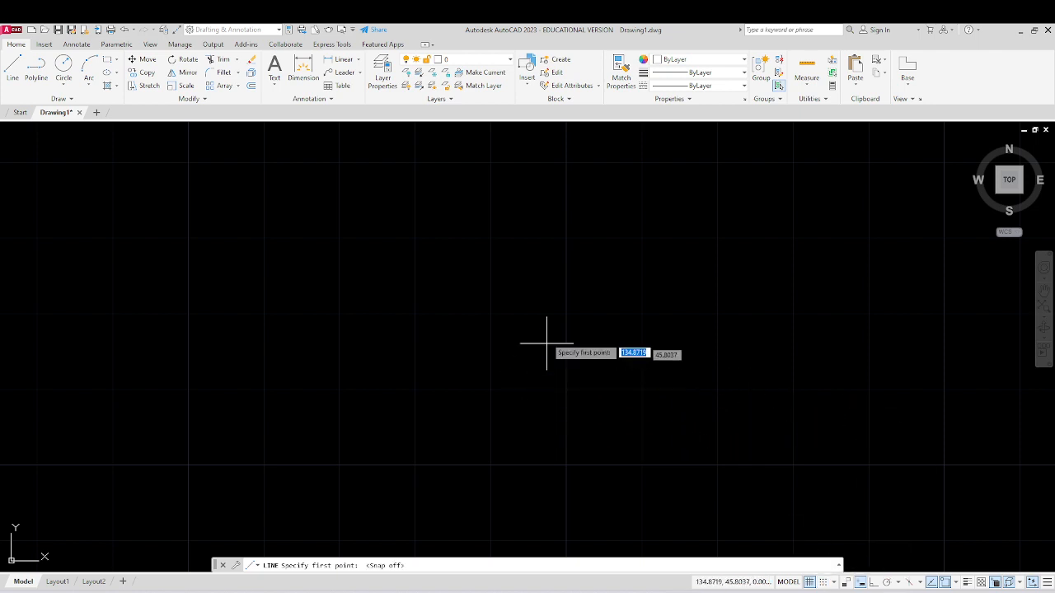
{"action": "left_click", "coordinate": [301, 332]}
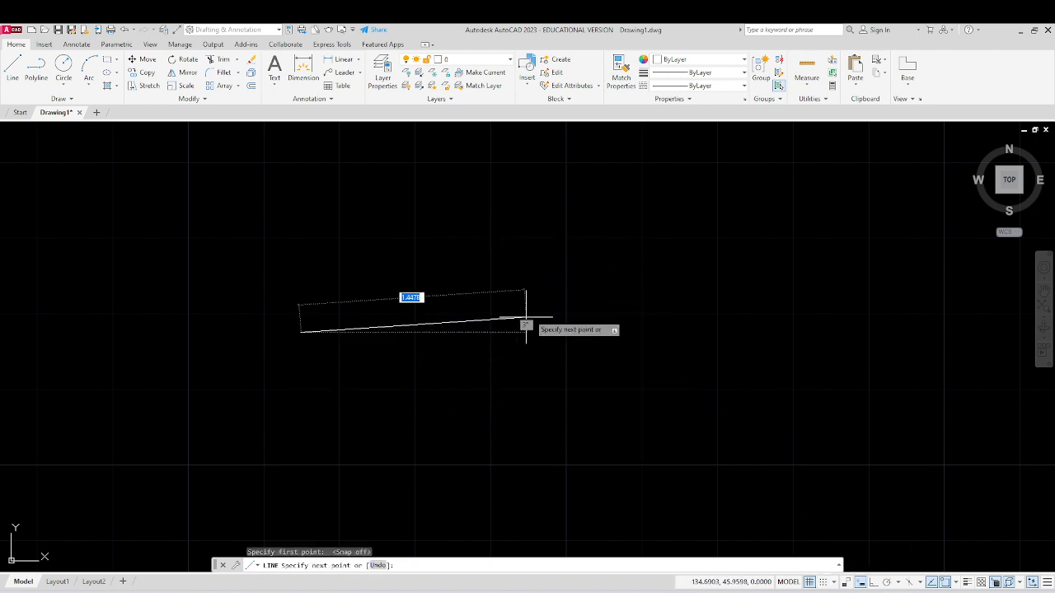
{"action": "left_click", "coordinate": [755, 350]}
{"action": "left_click", "coordinate": [747, 258]}
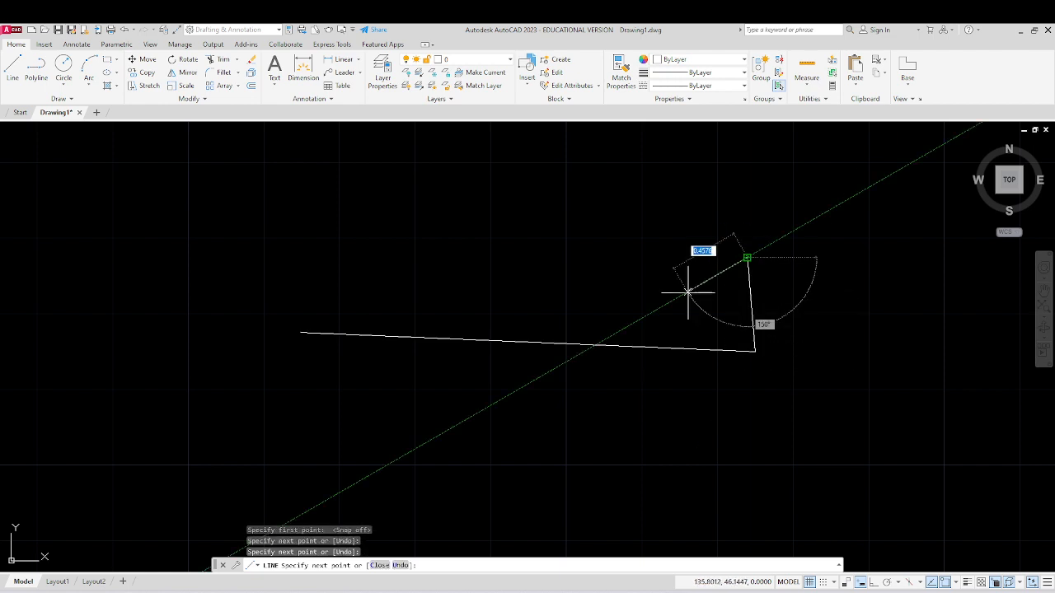
{"action": "left_click", "coordinate": [618, 382]}
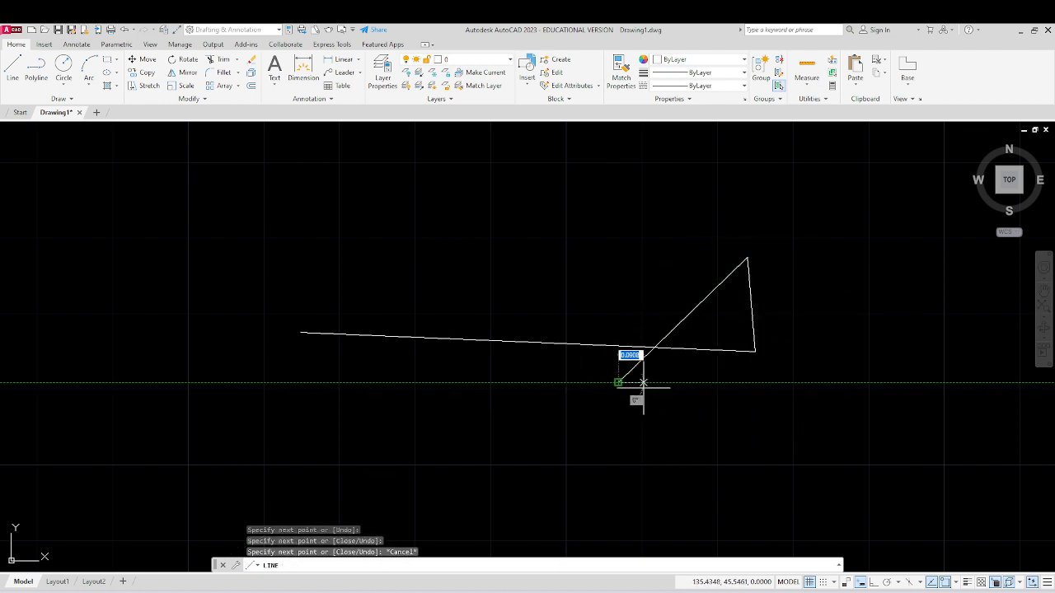
{"action": "key", "text": "Escape"}
Turn Snap Mode back on and draw a 0.5-unit square above the long line from four snapped line segments
{"action": "left_click", "coordinate": [823, 581]}
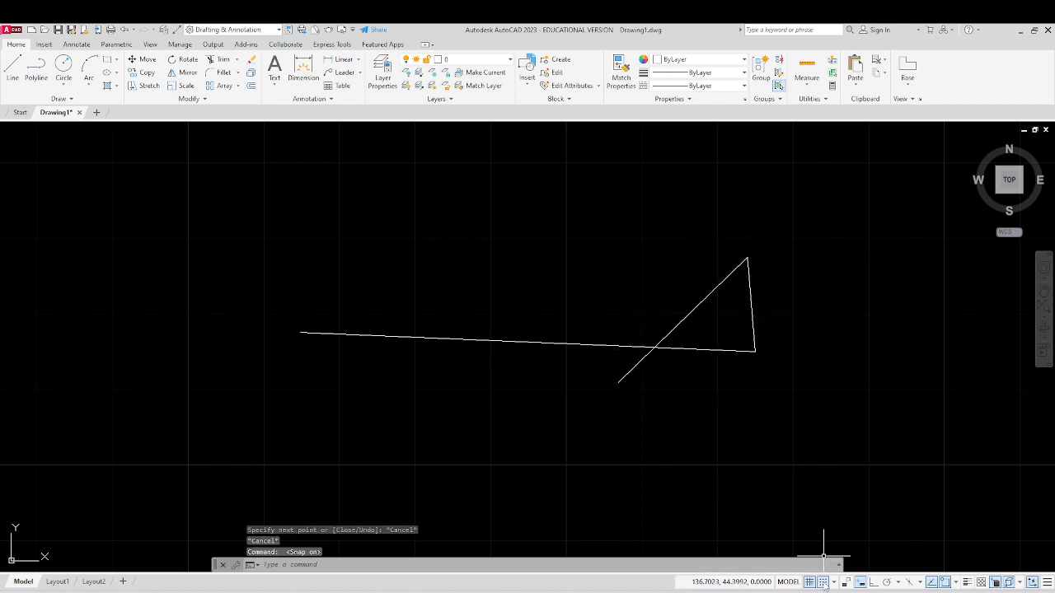
{"action": "left_click", "coordinate": [13, 68]}
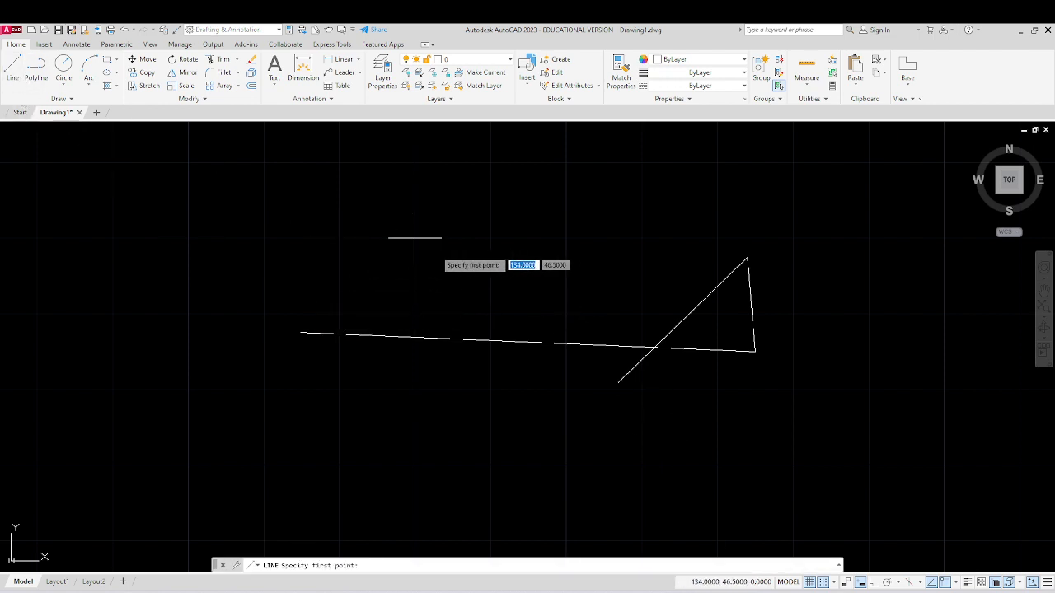
{"action": "left_click", "coordinate": [566, 239]}
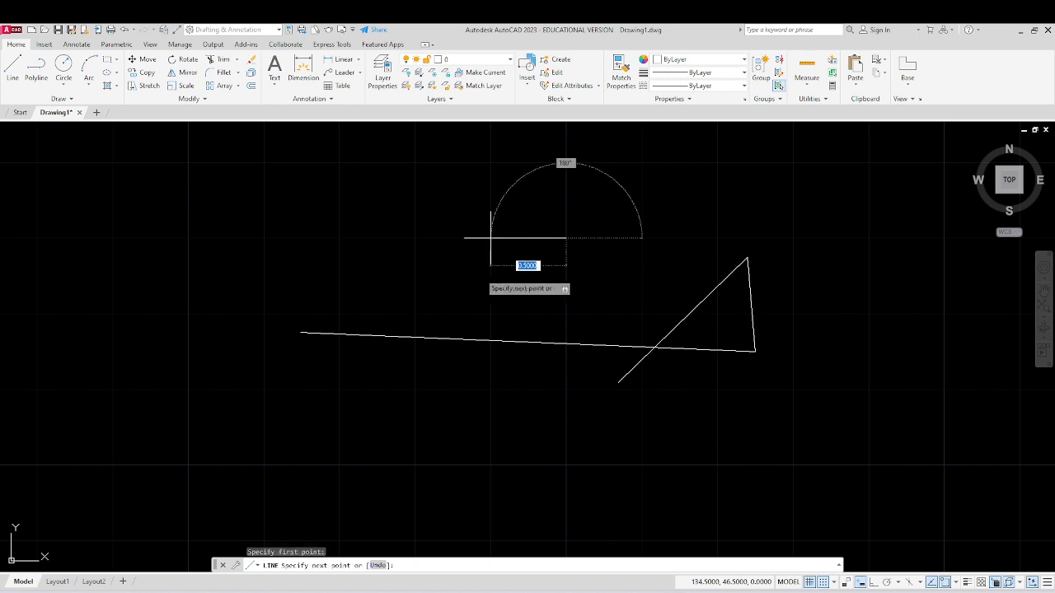
{"action": "left_click", "coordinate": [491, 238]}
{"action": "left_click", "coordinate": [491, 338]}
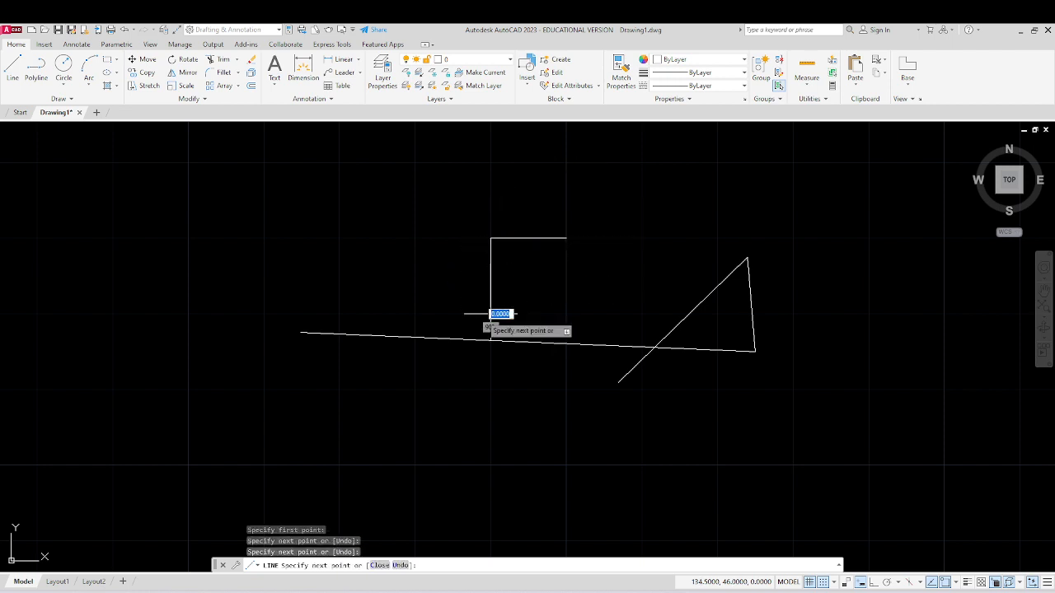
{"action": "left_click", "coordinate": [566, 313]}
{"action": "left_click", "coordinate": [566, 238]}
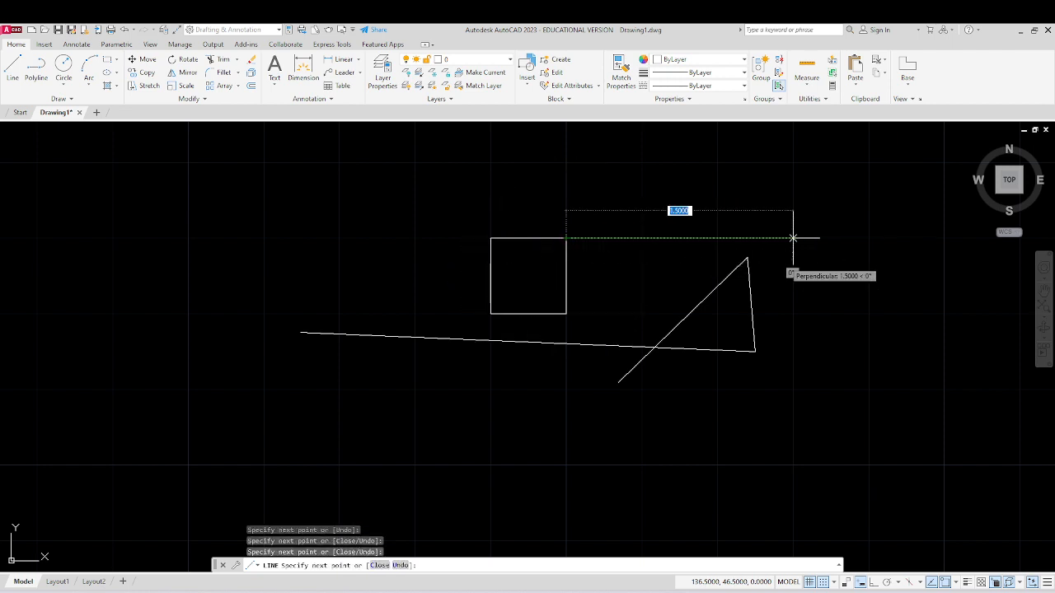
Continue the snapped line chain from the square with a 1.5-unit horizontal segment, a stepped outline and a closing diagonal that forms a small triangle
{"action": "left_click", "coordinate": [793, 238]}
{"action": "left_click", "coordinate": [793, 389]}
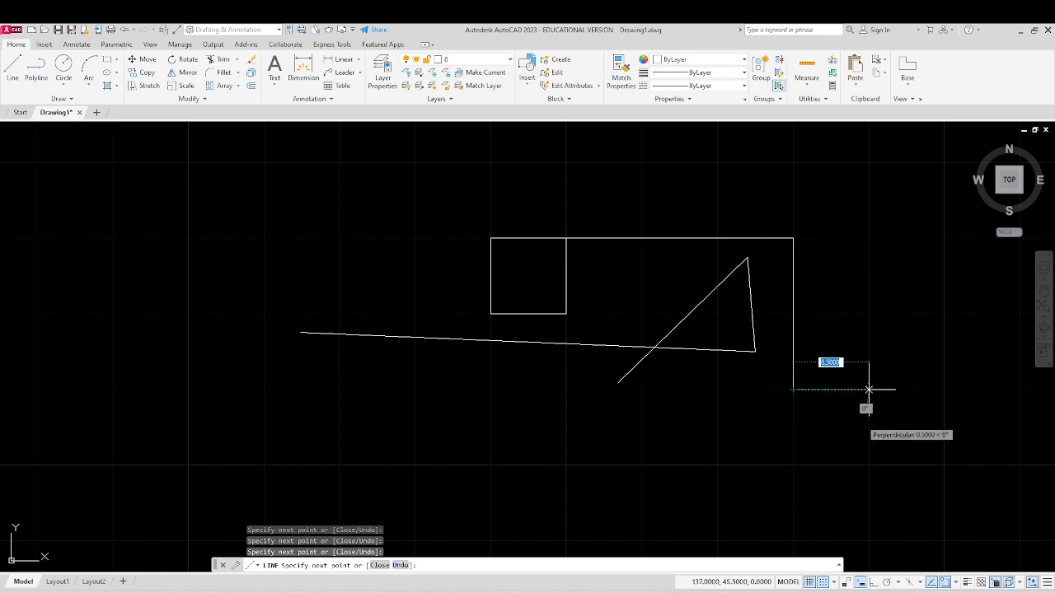
{"action": "left_click", "coordinate": [944, 389]}
{"action": "left_click", "coordinate": [944, 313]}
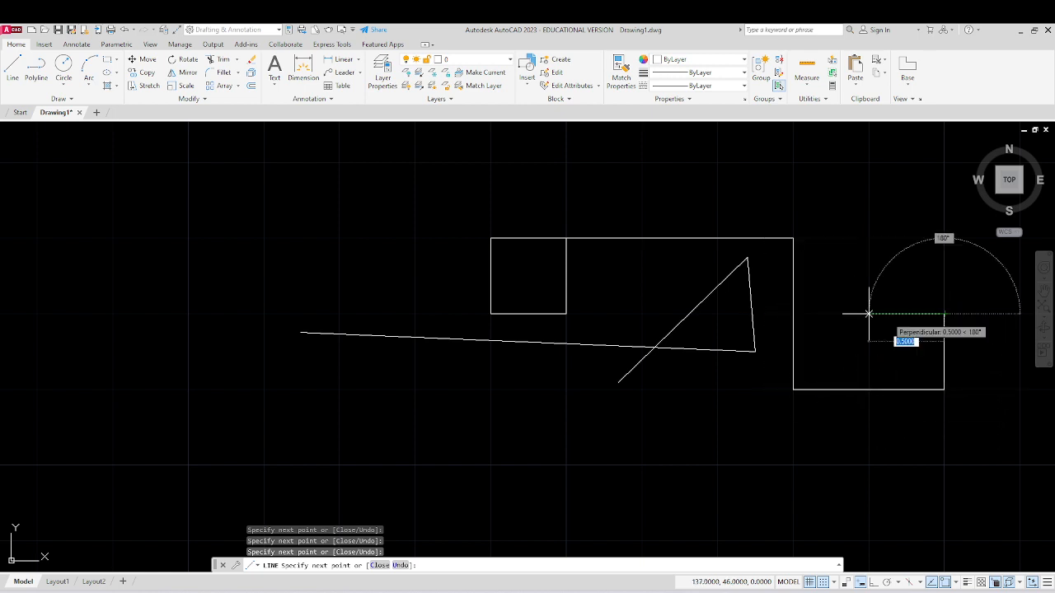
{"action": "left_click", "coordinate": [870, 313]}
{"action": "left_click", "coordinate": [870, 238]}
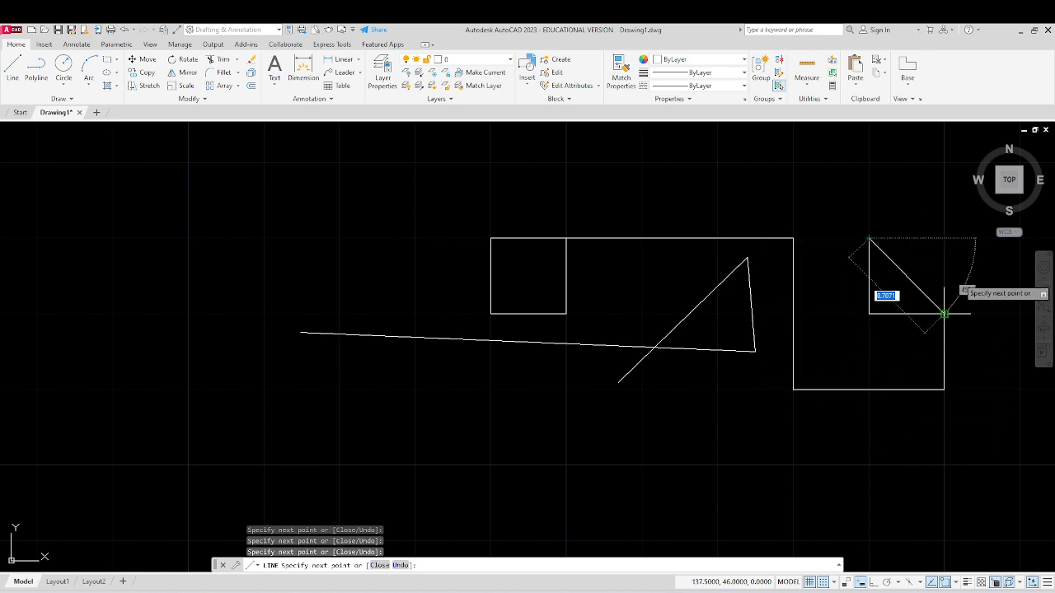
{"action": "left_click", "coordinate": [944, 313]}
{"action": "key", "text": "Escape"}
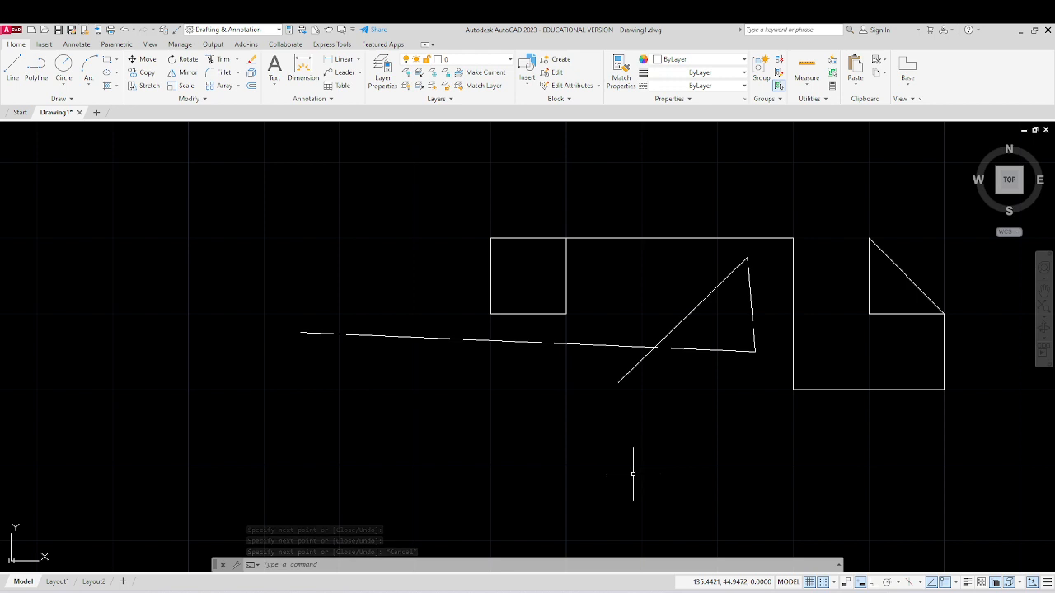
Turn off Snap Mode and the grid, and erase all the practice lines except the outermost vertical segment
{"action": "left_click", "coordinate": [823, 583]}
{"action": "left_click", "coordinate": [811, 583]}
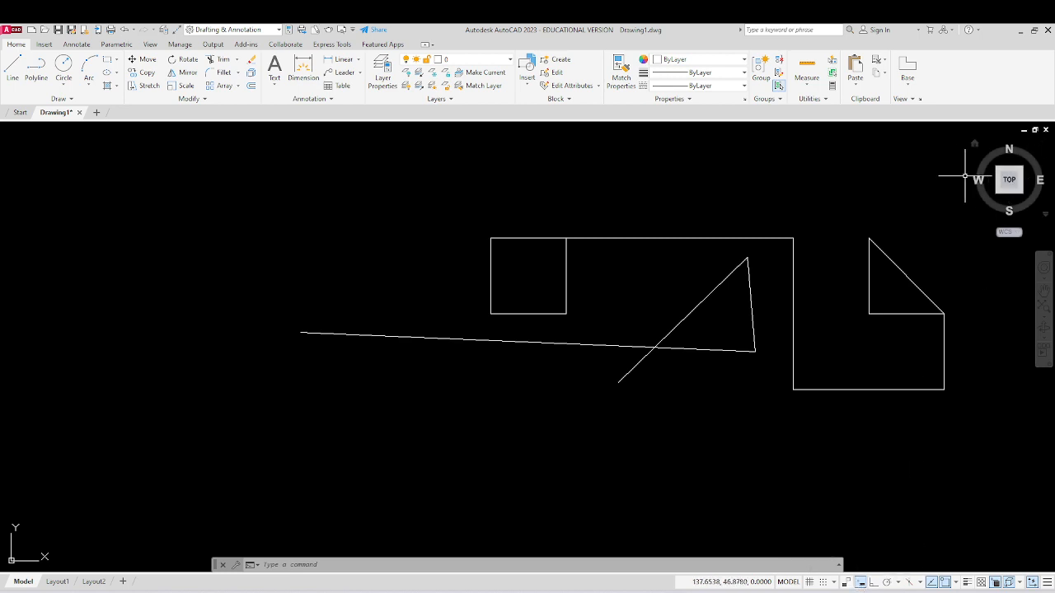
{"action": "left_click", "coordinate": [929, 190]}
{"action": "left_click", "coordinate": [437, 396]}
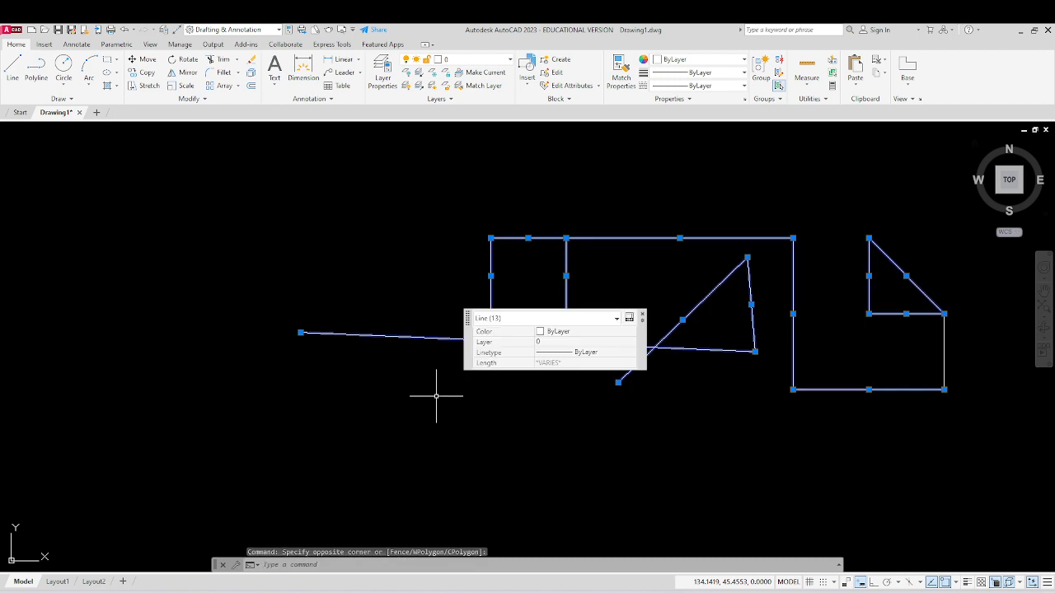
{"action": "key", "text": "Delete"}
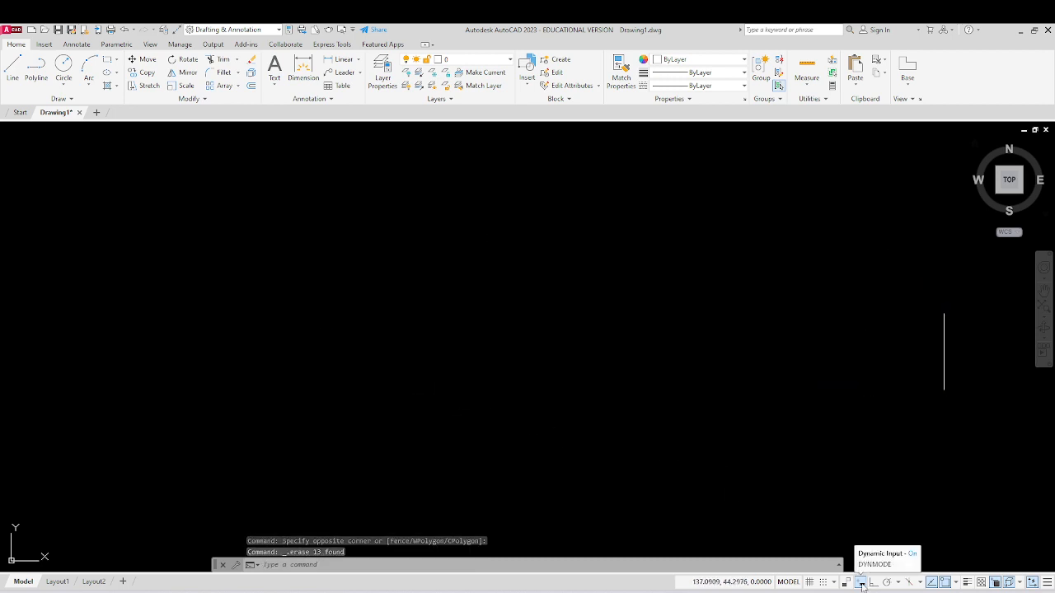
Turn off Dynamic Input and draw a freehand chain of seven connected, crossing line segments in the middle of the drawing area
{"action": "left_click", "coordinate": [12, 70]}
{"action": "left_click", "coordinate": [398, 328]}
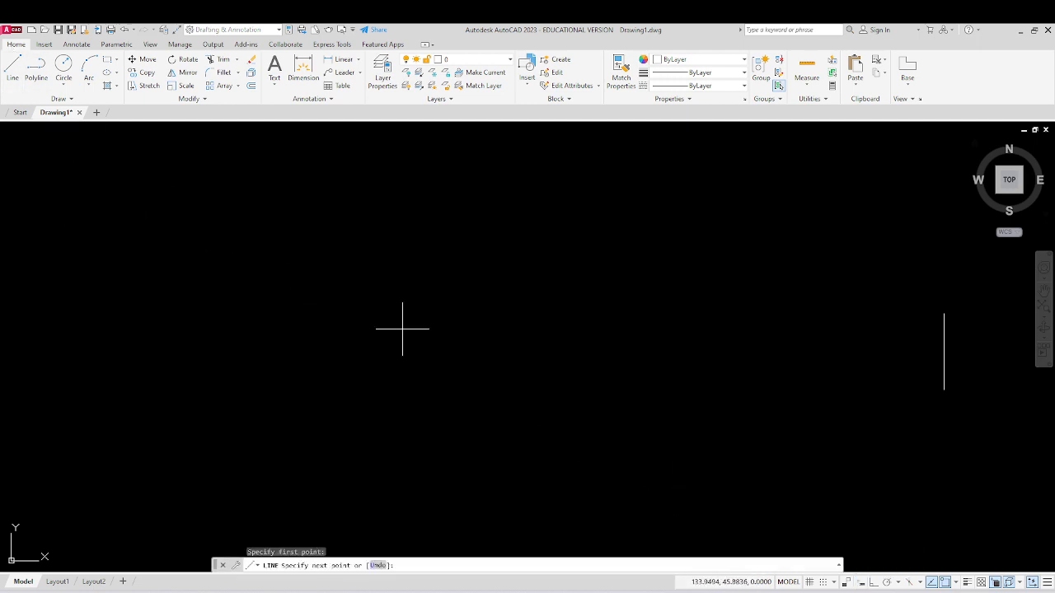
{"action": "left_click", "coordinate": [637, 288]}
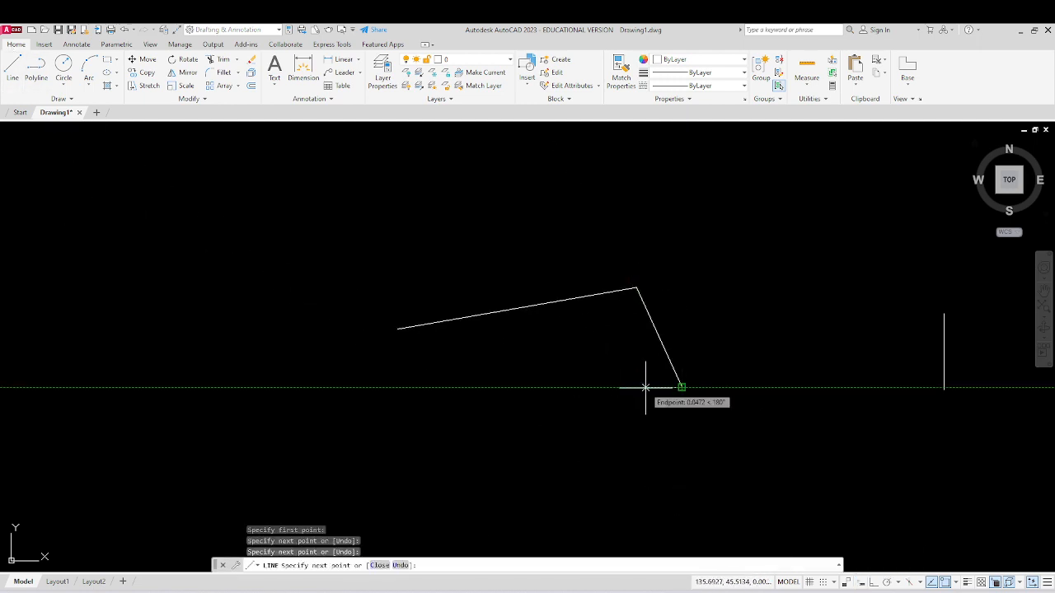
{"action": "left_click", "coordinate": [681, 387]}
{"action": "left_click", "coordinate": [567, 402]}
{"action": "left_click", "coordinate": [567, 247]}
{"action": "left_click", "coordinate": [697, 344]}
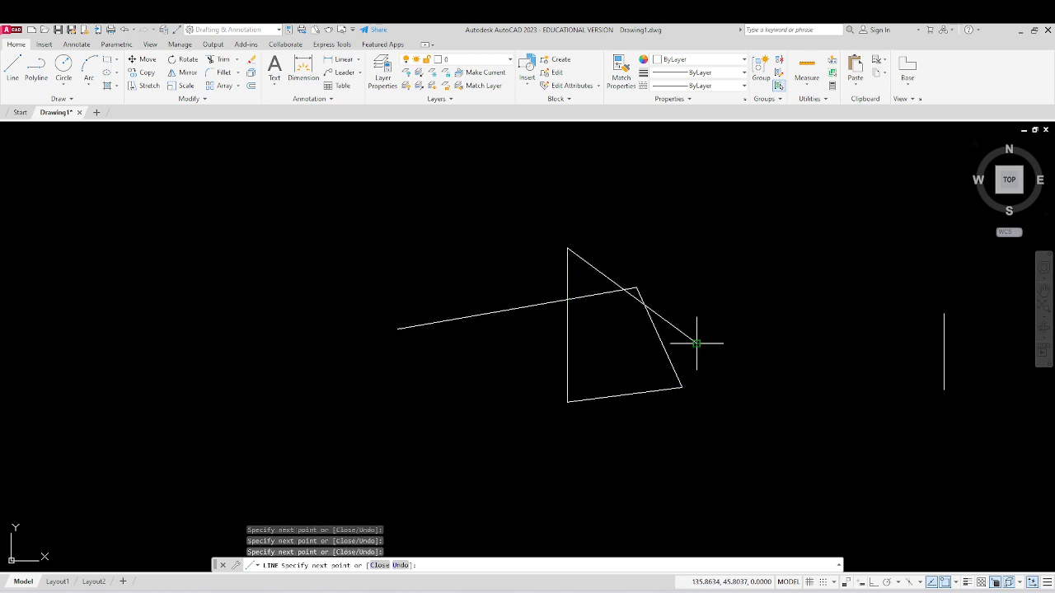
{"action": "left_click", "coordinate": [631, 407]}
{"action": "left_click", "coordinate": [529, 350]}
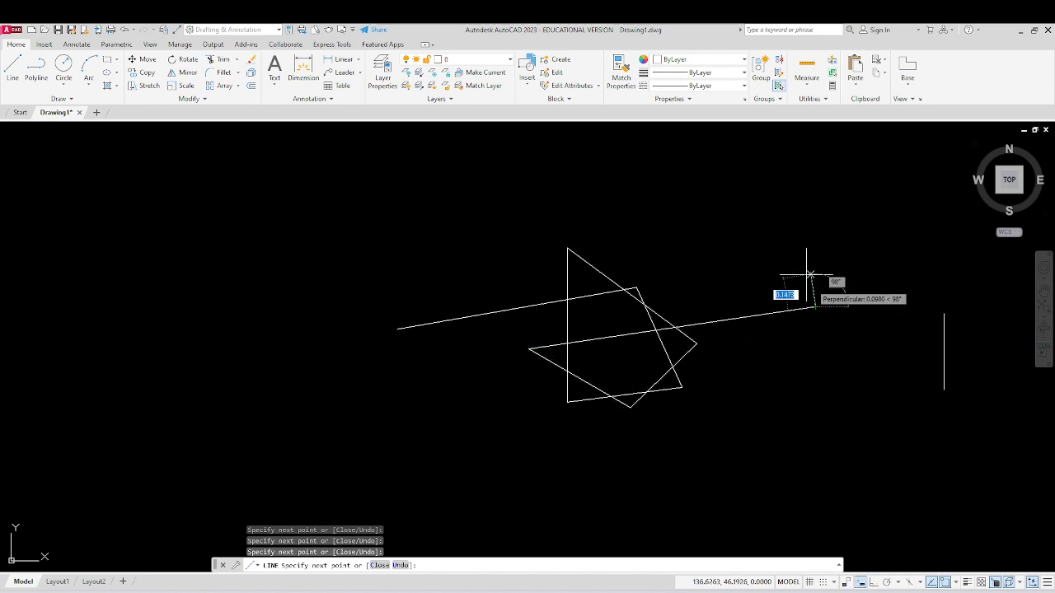
With Dynamic Input back on, add a long, slightly rising final segment to the chain and try starting a separate line
{"action": "left_click", "coordinate": [814, 307]}
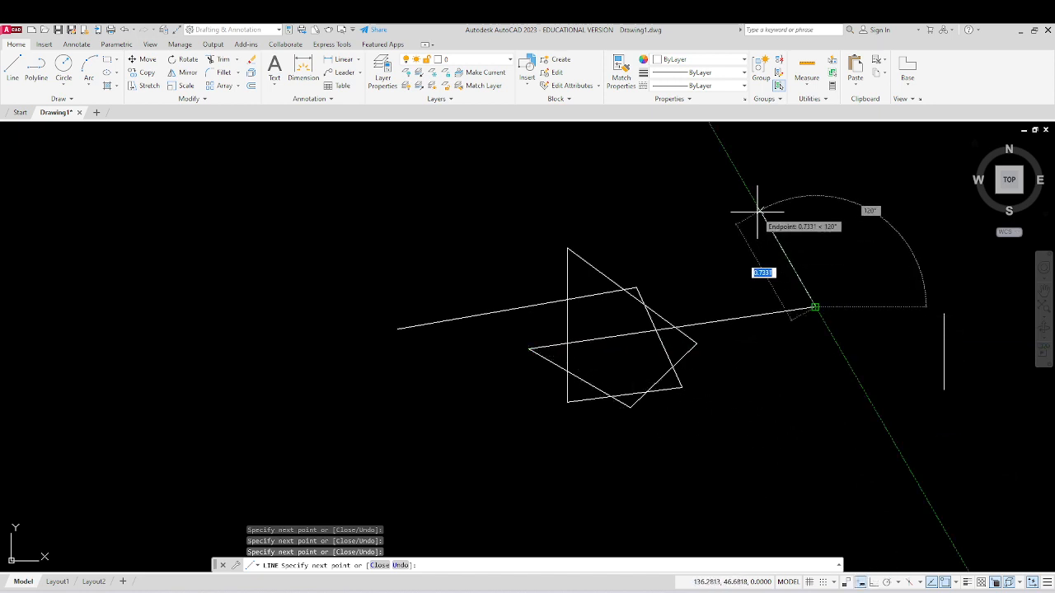
{"action": "key", "text": "Escape"}
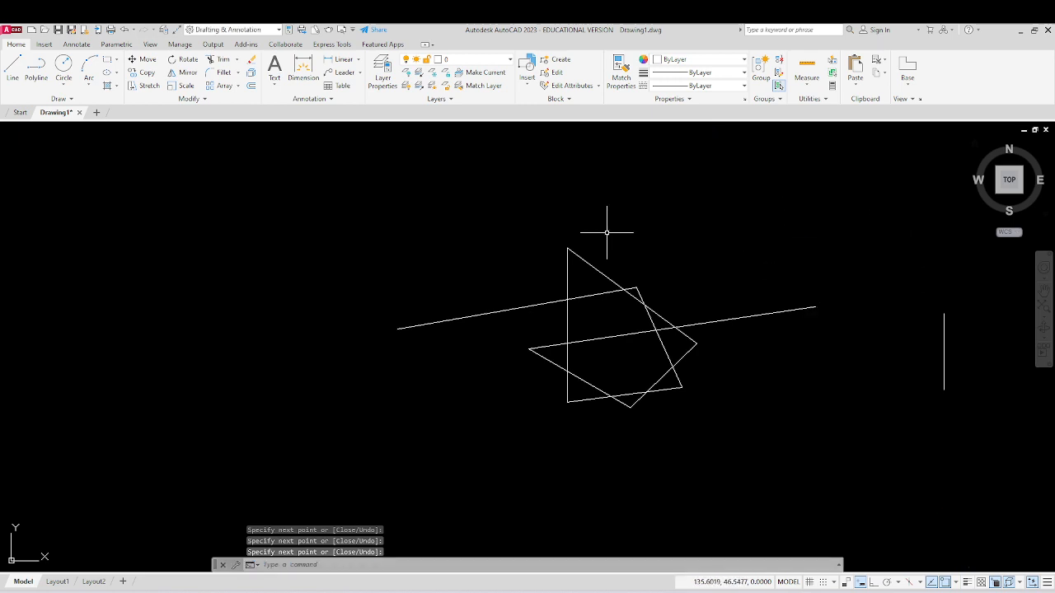
{"action": "left_click", "coordinate": [191, 305]}
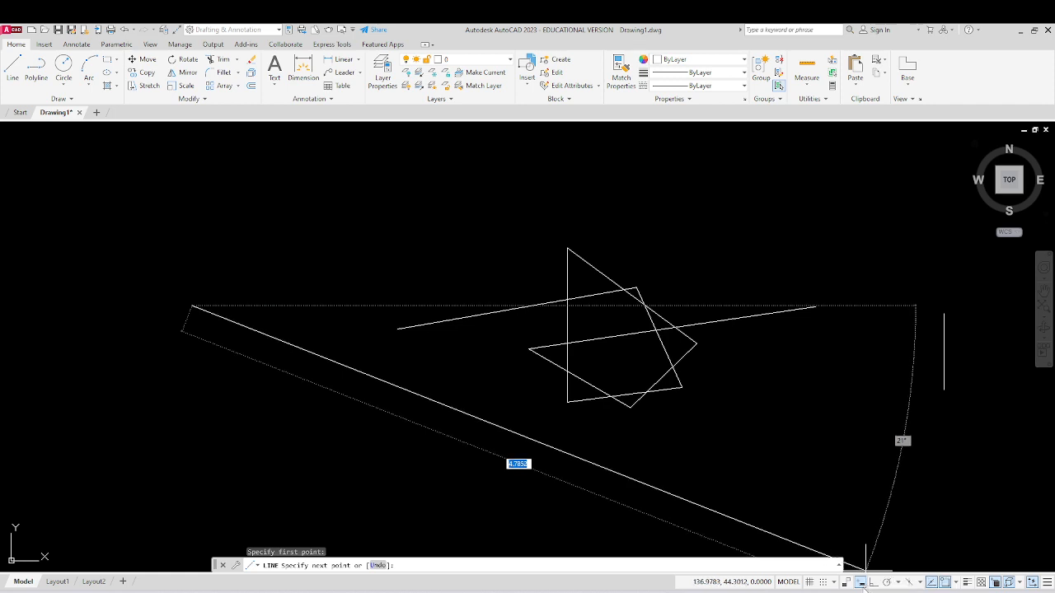
{"action": "key", "text": "Escape"}
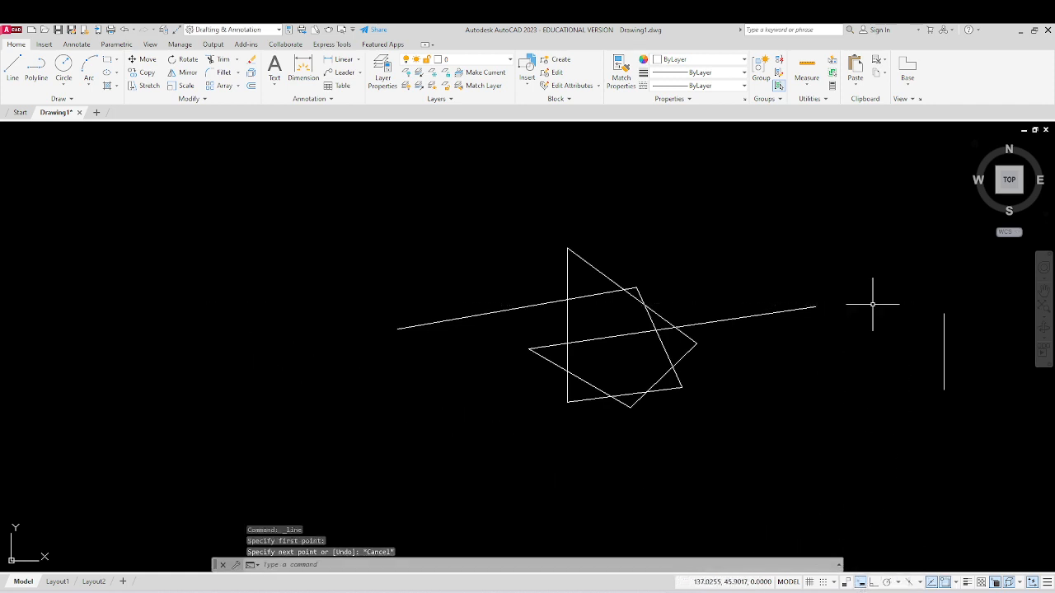
Erase the eight crossing practice lines and the remaining vertical segment
{"action": "left_click", "coordinate": [868, 244]}
{"action": "left_click", "coordinate": [426, 424]}
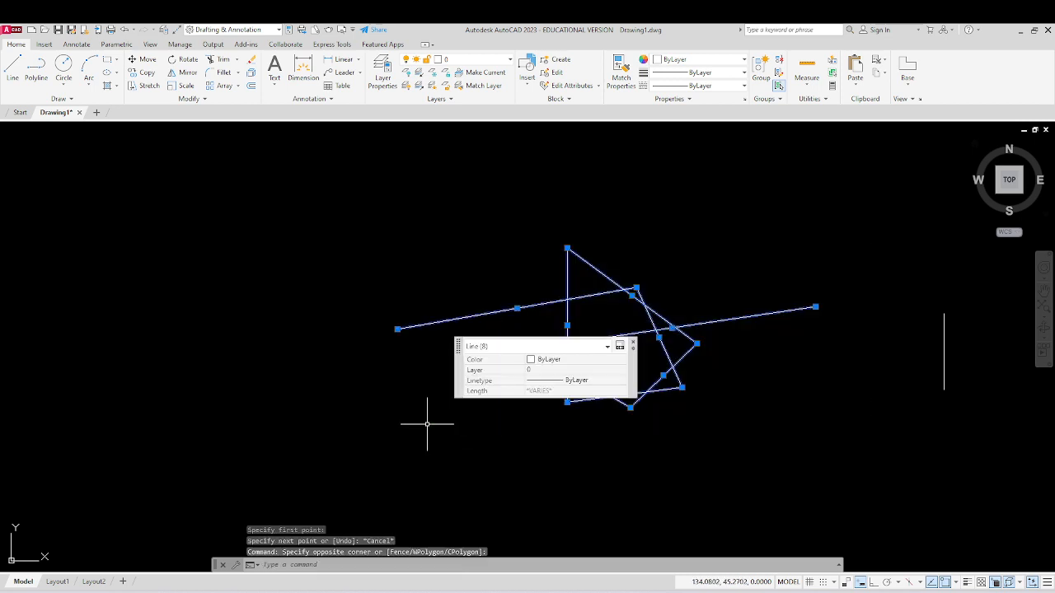
{"action": "key", "text": "Delete"}
{"action": "left_click", "coordinate": [948, 371]}
{"action": "left_click", "coordinate": [905, 376]}
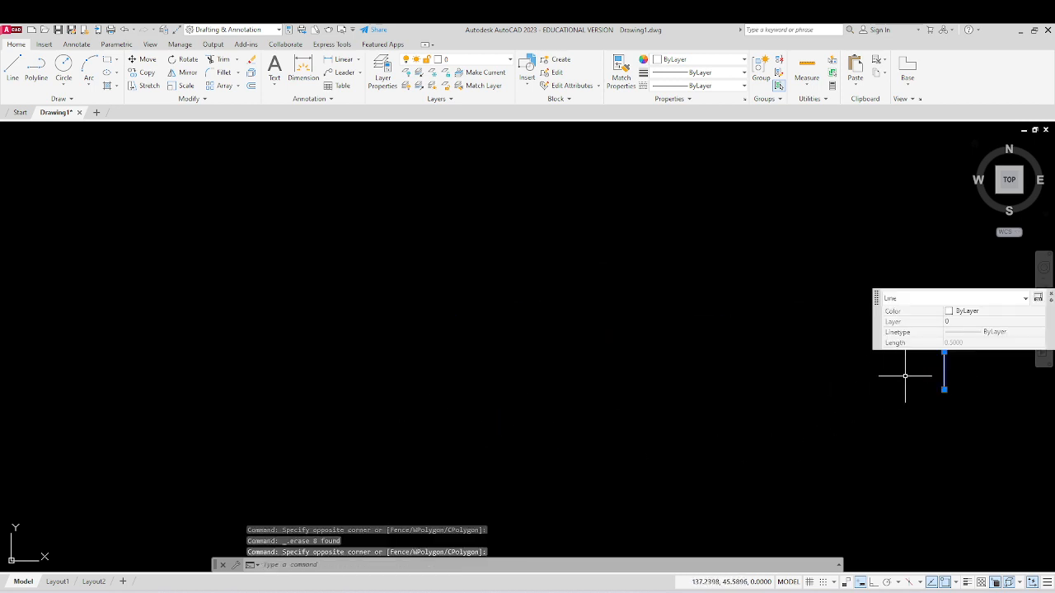
{"action": "key", "text": "Delete"}
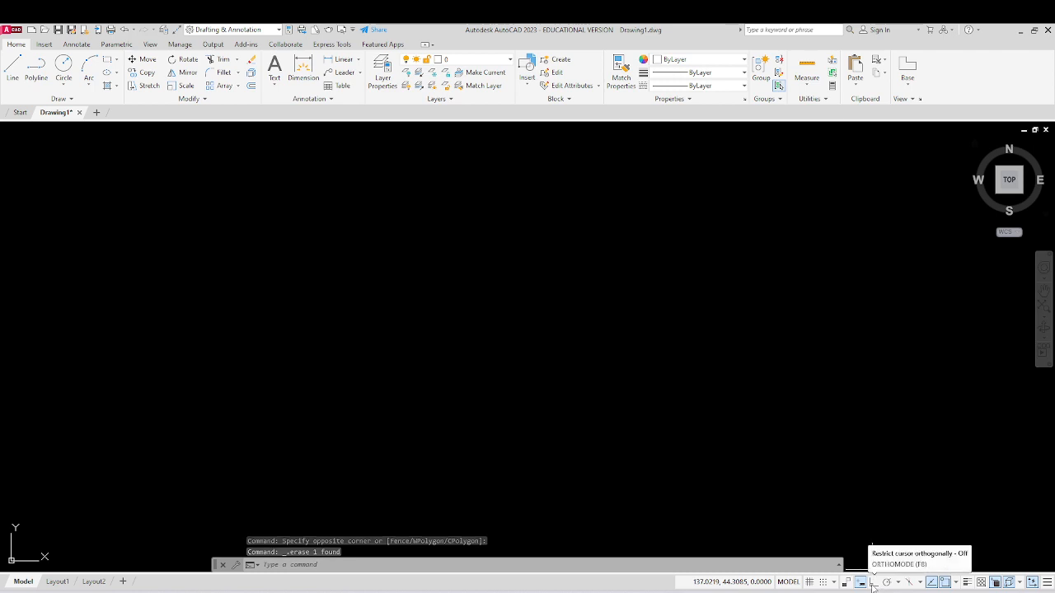
Draw a horizontal line 100 units long at an angle of 0° using Dynamic Input
{"action": "left_click", "coordinate": [12, 70]}
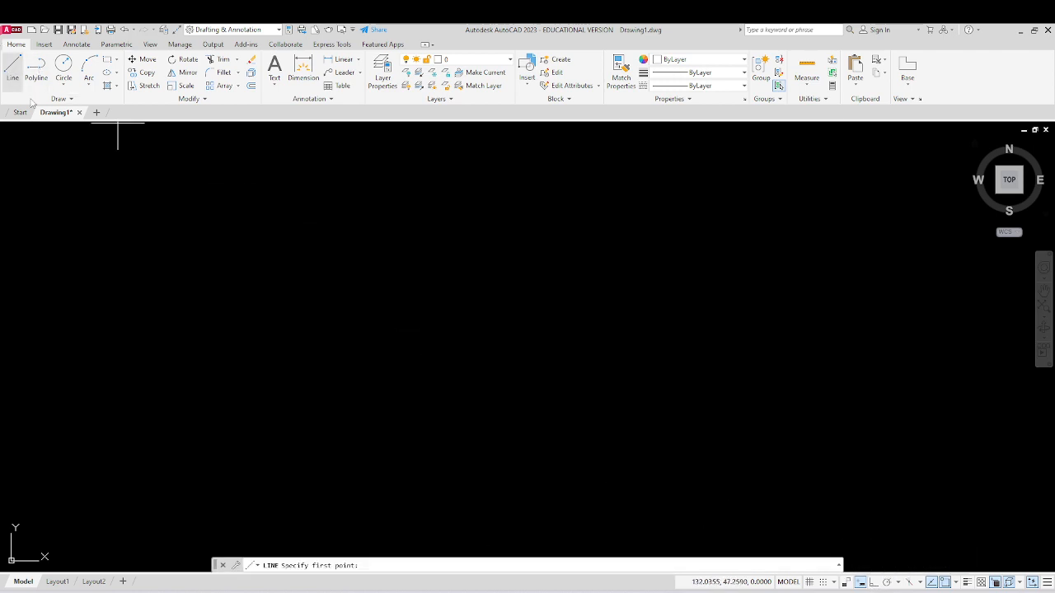
{"action": "left_click", "coordinate": [320, 382]}
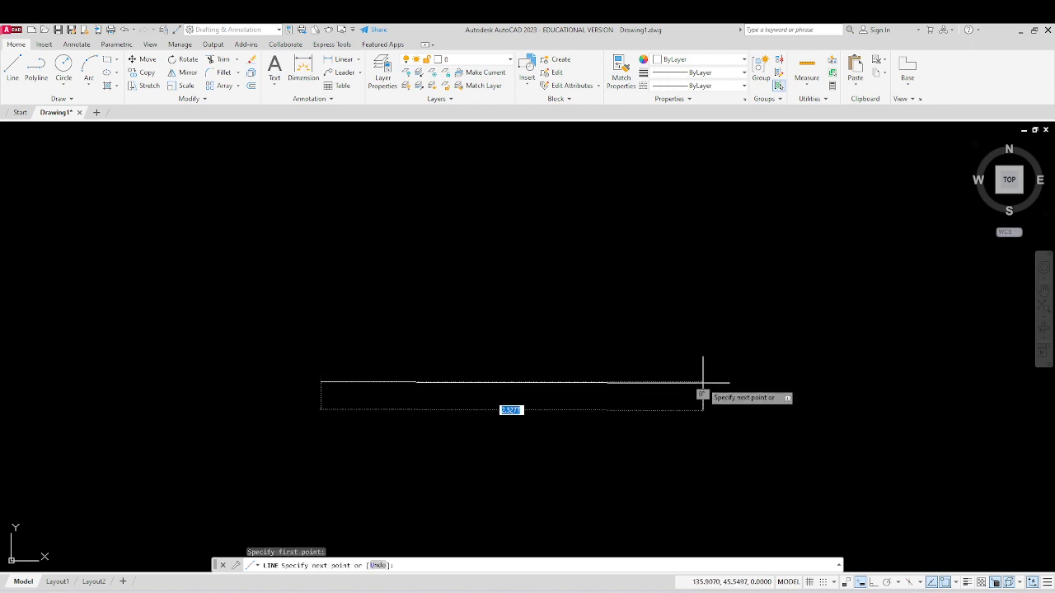
{"action": "scroll", "coordinate": [541, 358], "scroll_direction": "down", "scroll_amount": 8}
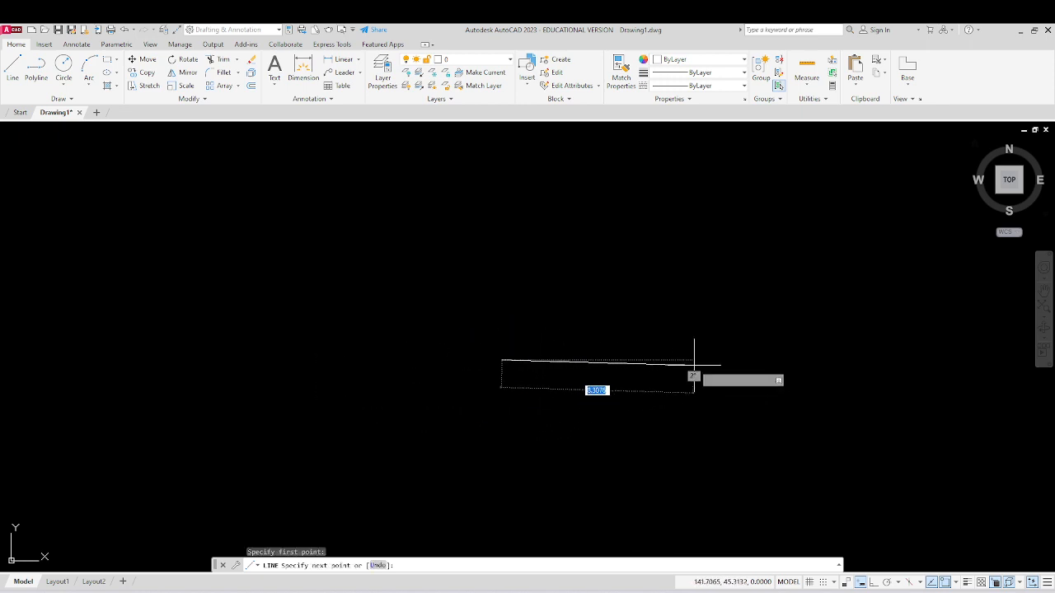
{"action": "type", "text": "100"}
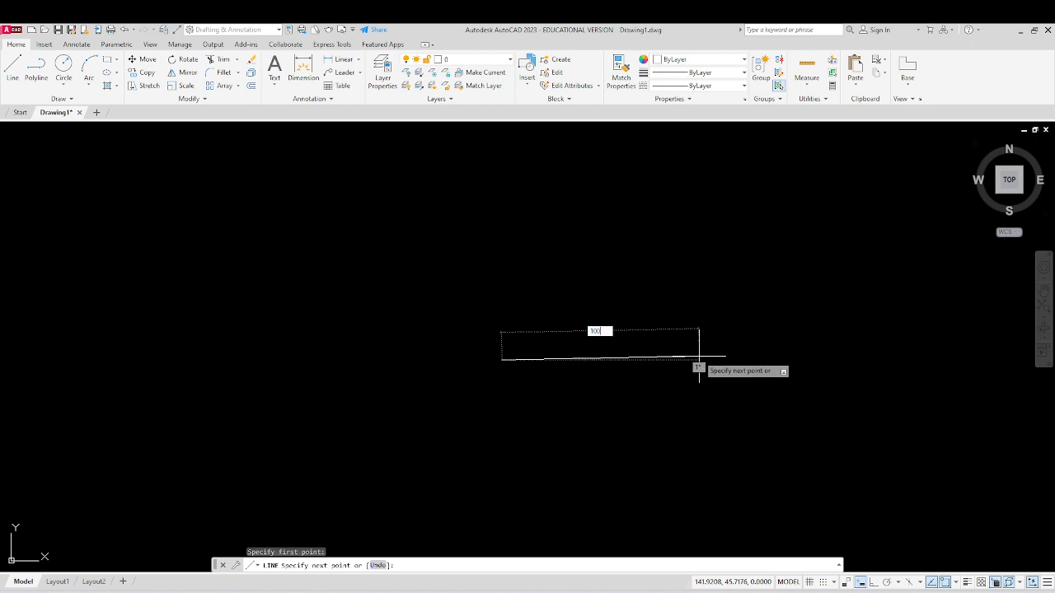
{"action": "key", "text": "Return"}
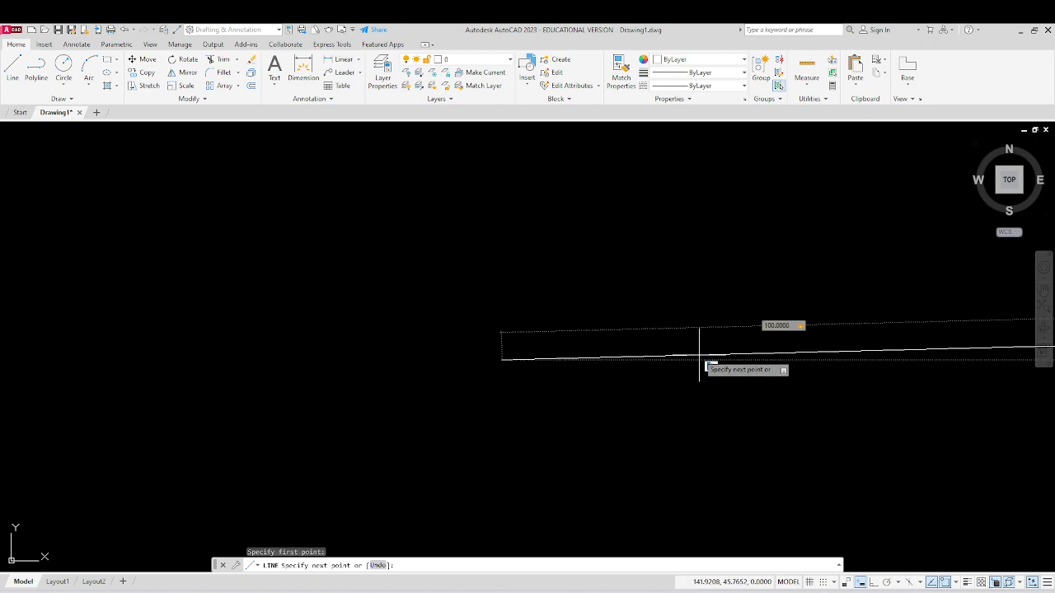
{"action": "type", "text": "0"}
{"action": "key", "text": "Return"}
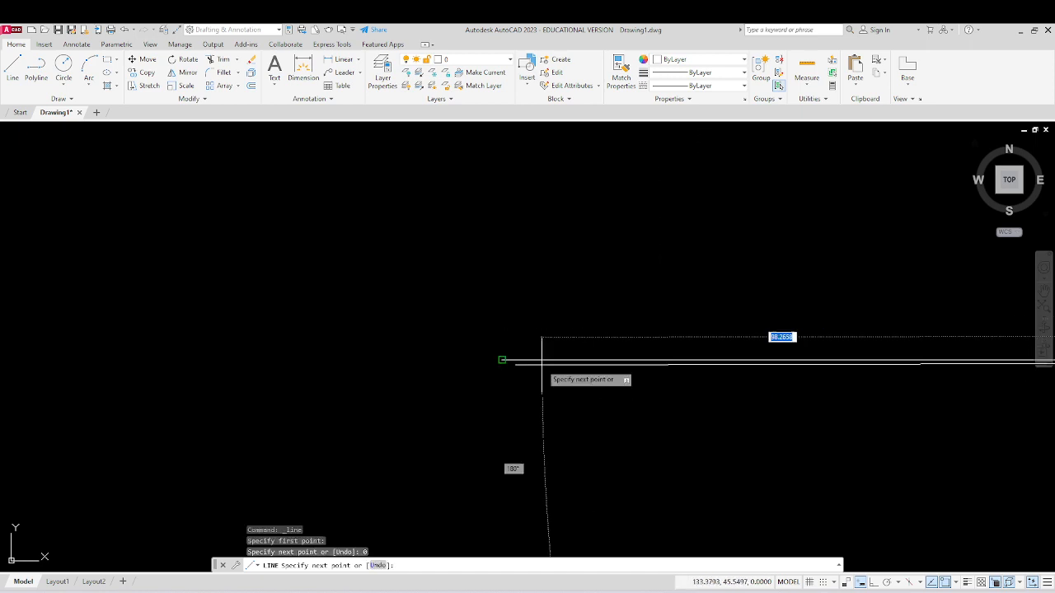
Continue from the horizontal line's far end with a vertical segment 50 units long at 90°, and end the line chain
{"action": "scroll", "coordinate": [438, 360], "scroll_direction": "down", "scroll_amount": 4}
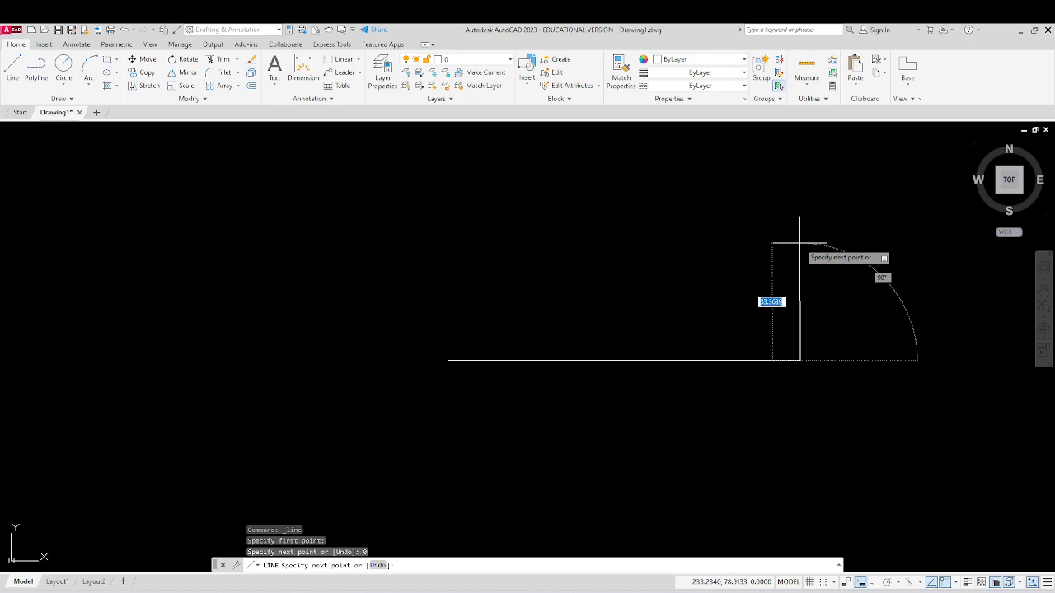
{"action": "type", "text": "50"}
{"action": "key", "text": "Tab"}
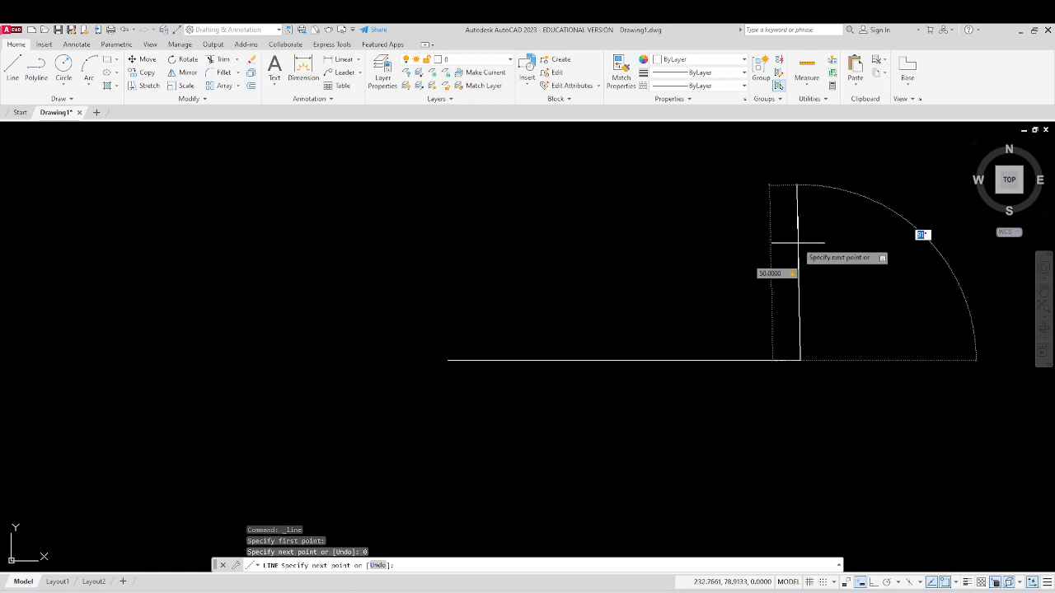
{"action": "type", "text": "90"}
{"action": "key", "text": "Return"}
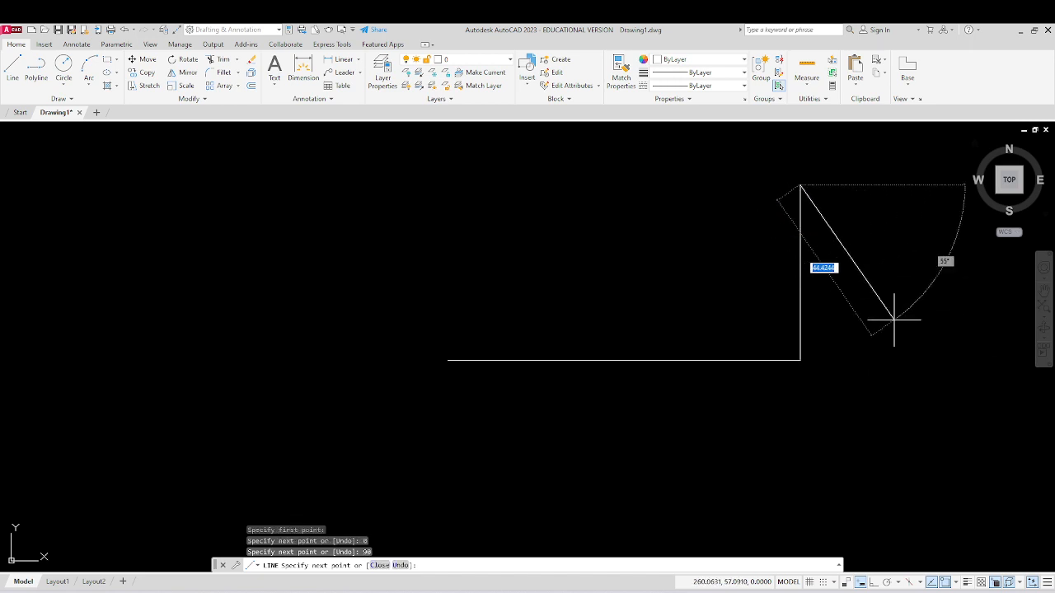
{"action": "key", "text": "Escape"}
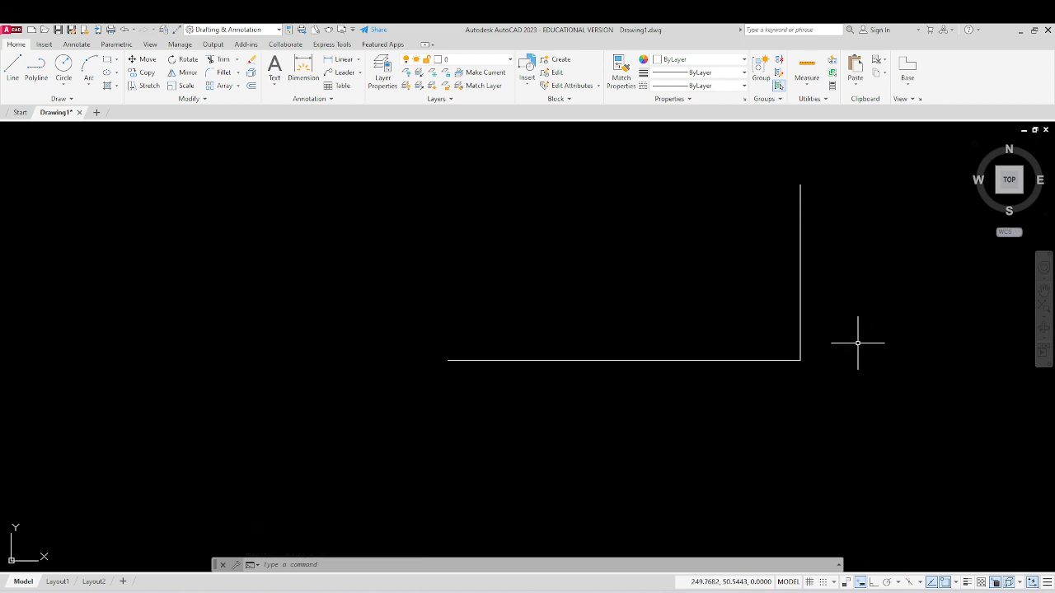
Erase the horizontal and vertical lines that form the L shape
{"action": "middle_click_drag", "start_coordinate": [858, 345], "coordinate": [543, 364]}
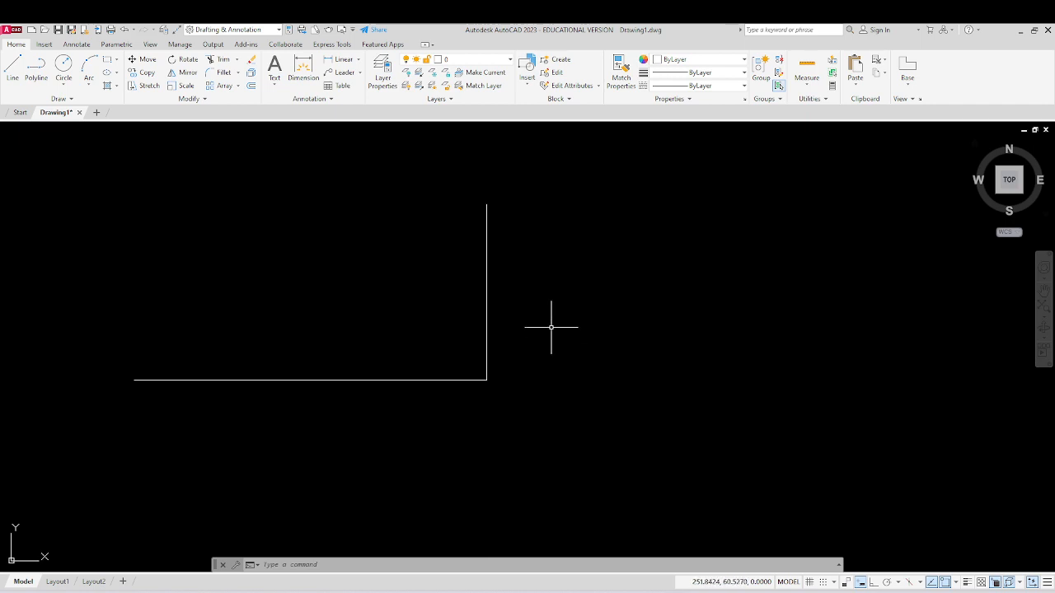
{"action": "left_click", "coordinate": [553, 328]}
{"action": "left_click", "coordinate": [446, 416]}
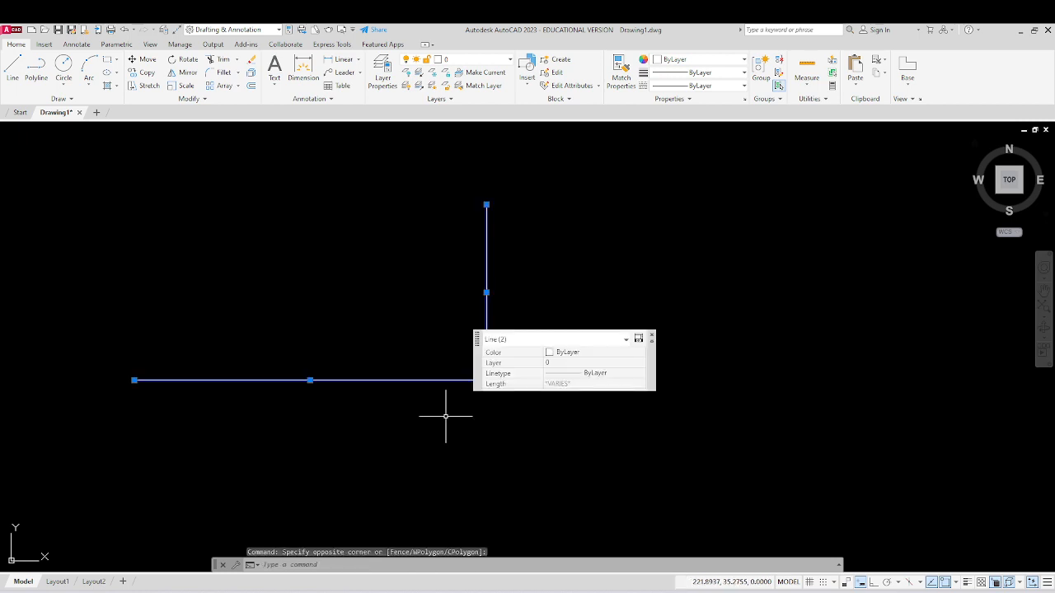
{"action": "key", "text": "Delete"}
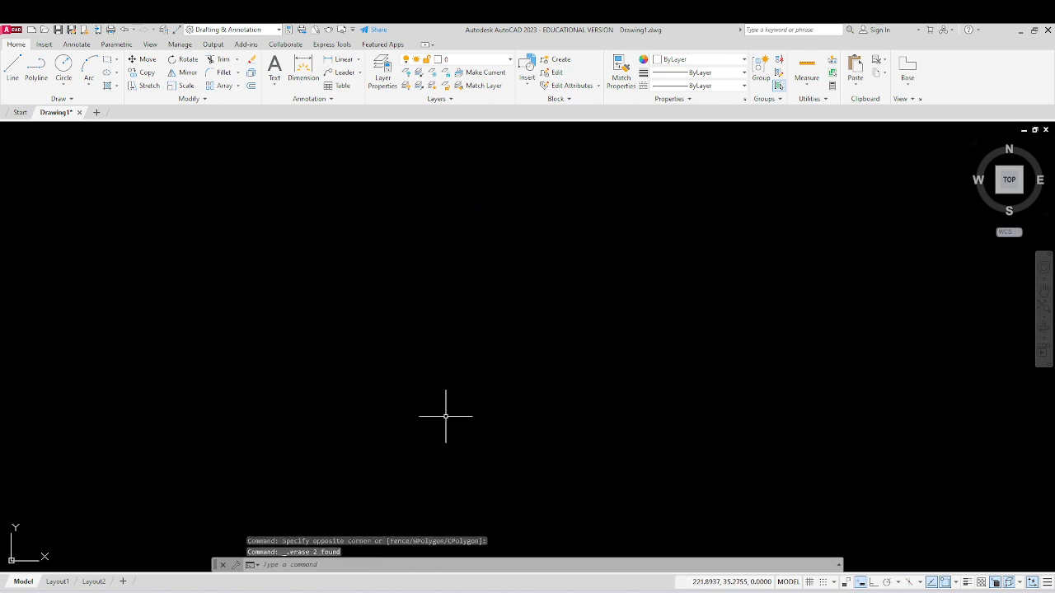
Turn on Ortho mode and draw a closed rectangle 100 units wide and 50 units high from four connected line segments
{"action": "left_click", "coordinate": [874, 582]}
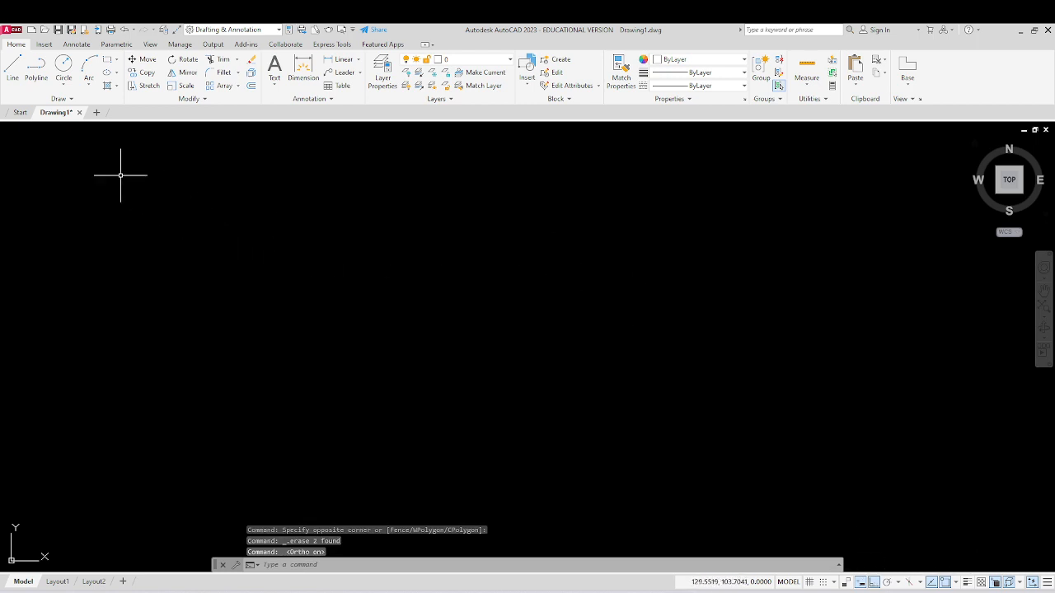
{"action": "left_click", "coordinate": [12, 69]}
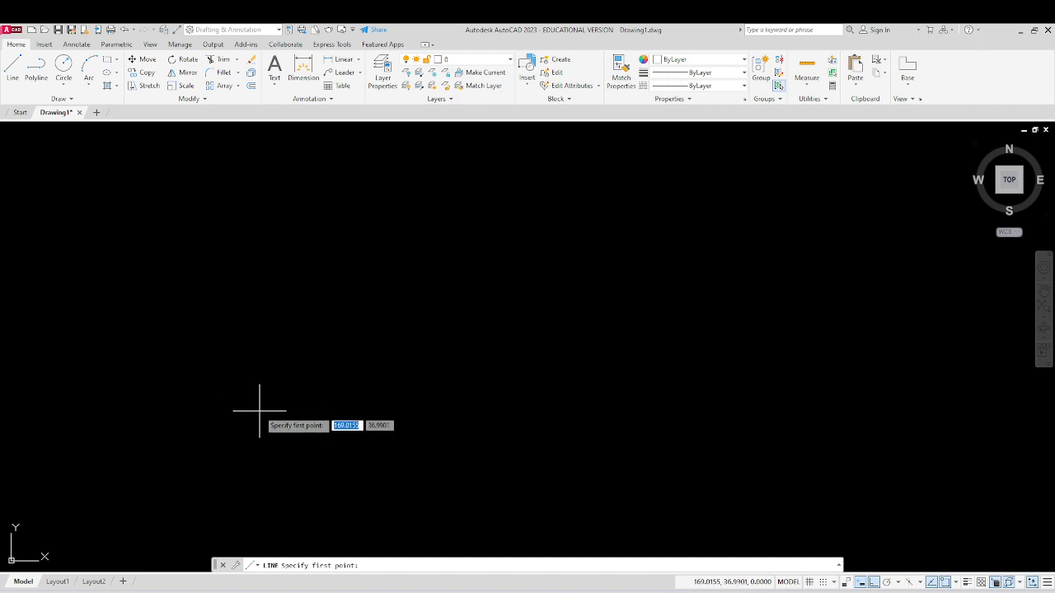
{"action": "left_click", "coordinate": [259, 411]}
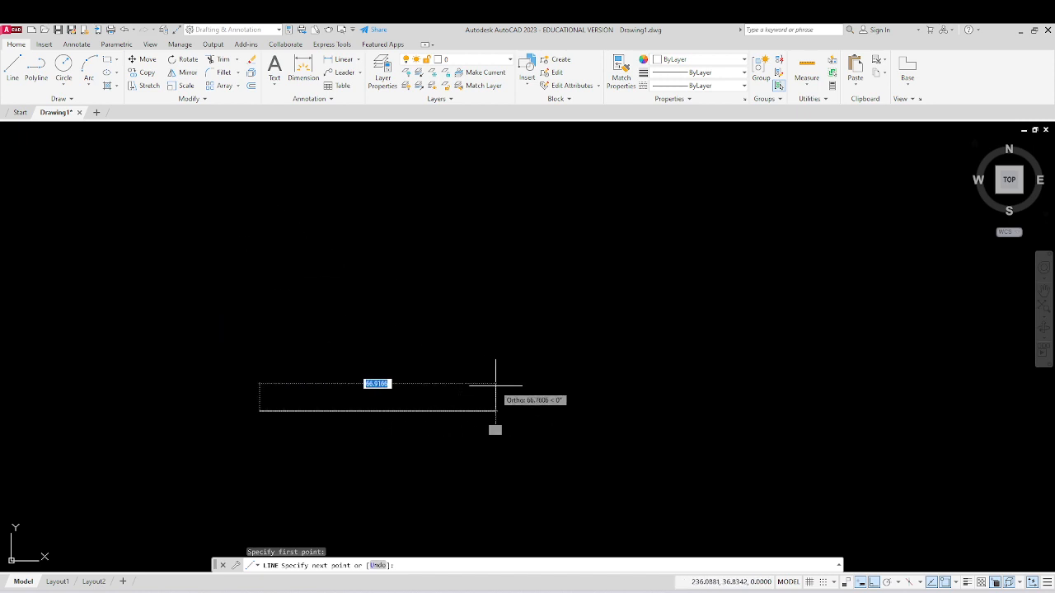
{"action": "type", "text": "100"}
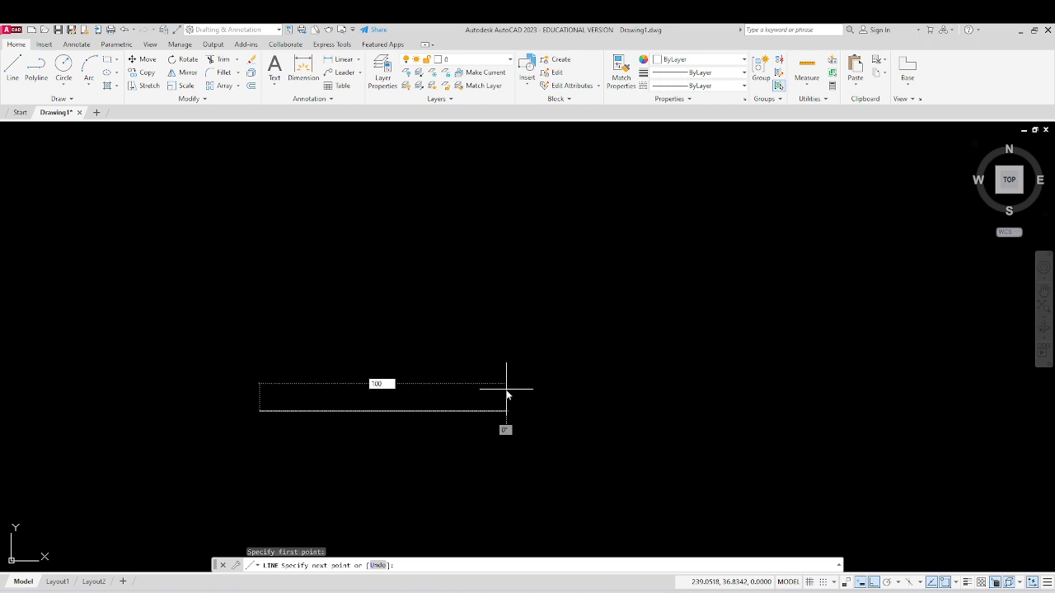
{"action": "key", "text": "Return"}
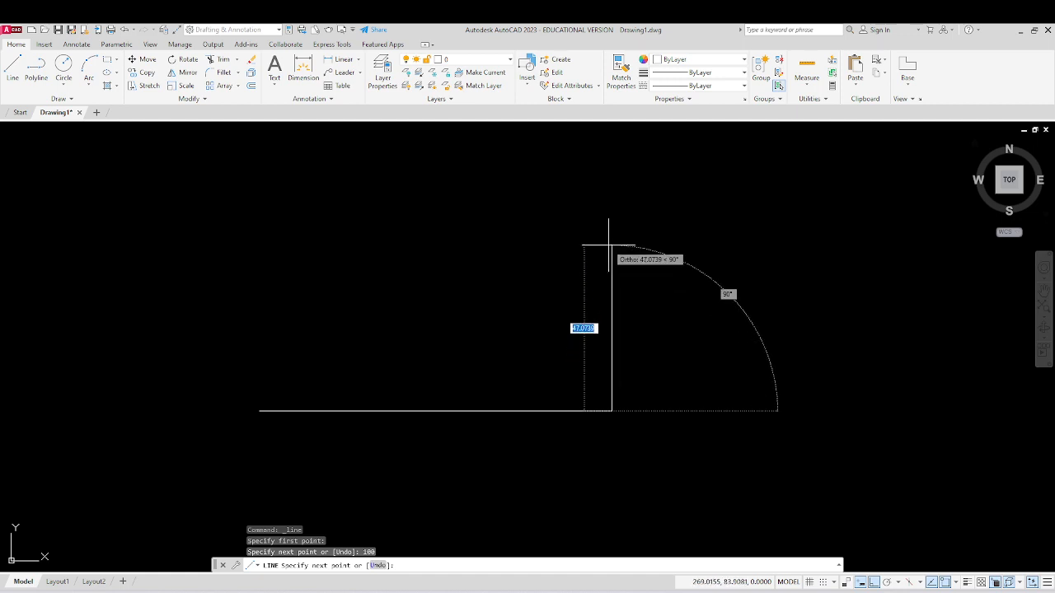
{"action": "type", "text": "50"}
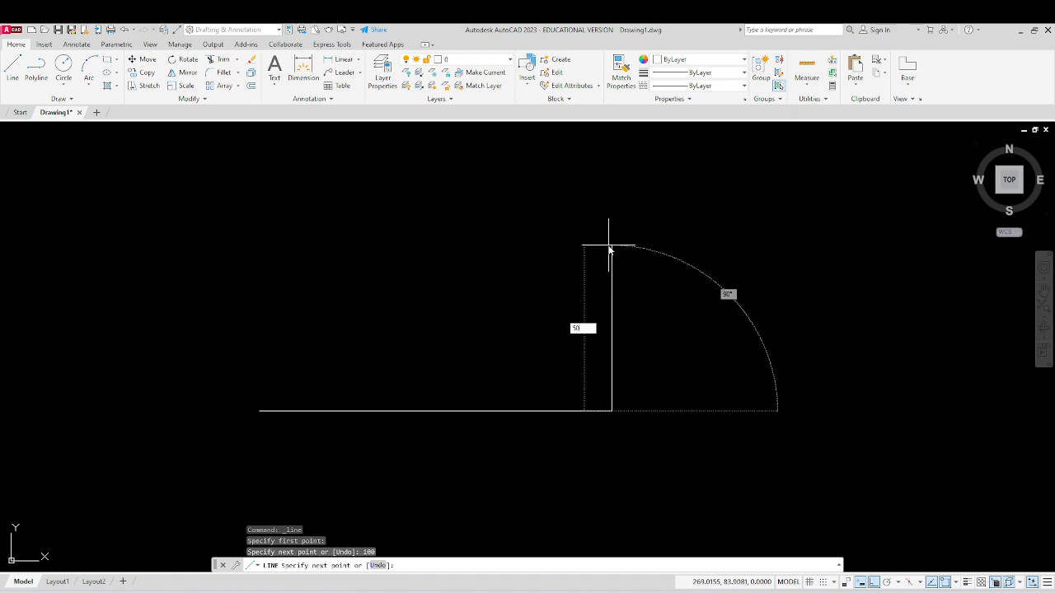
{"action": "key", "text": "Return"}
{"action": "type", "text": "100"}
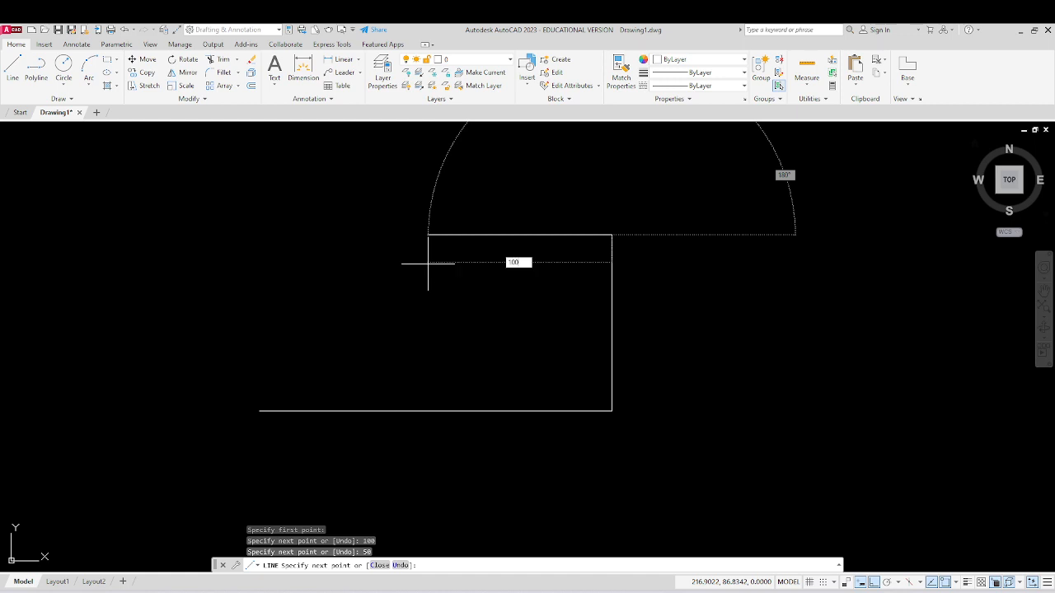
{"action": "key", "text": "Return"}
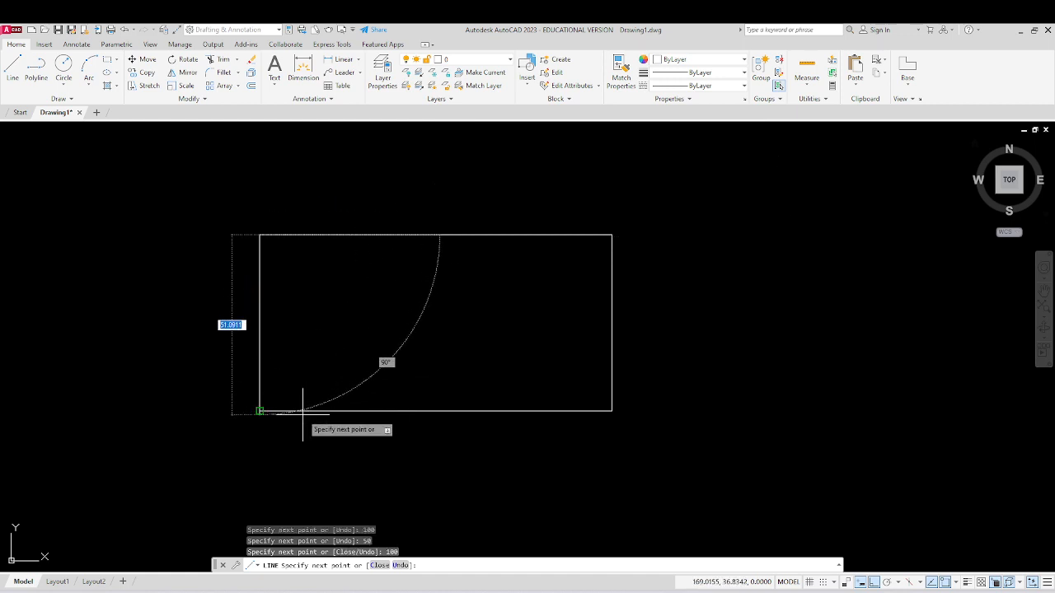
{"action": "left_click", "coordinate": [259, 410]}
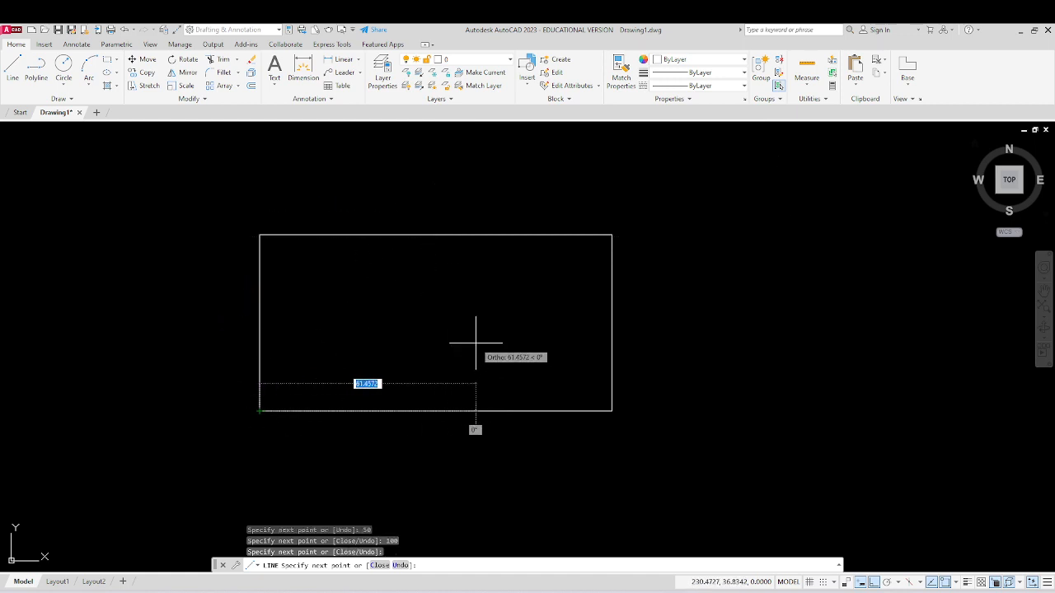
{"action": "key", "text": "Escape"}
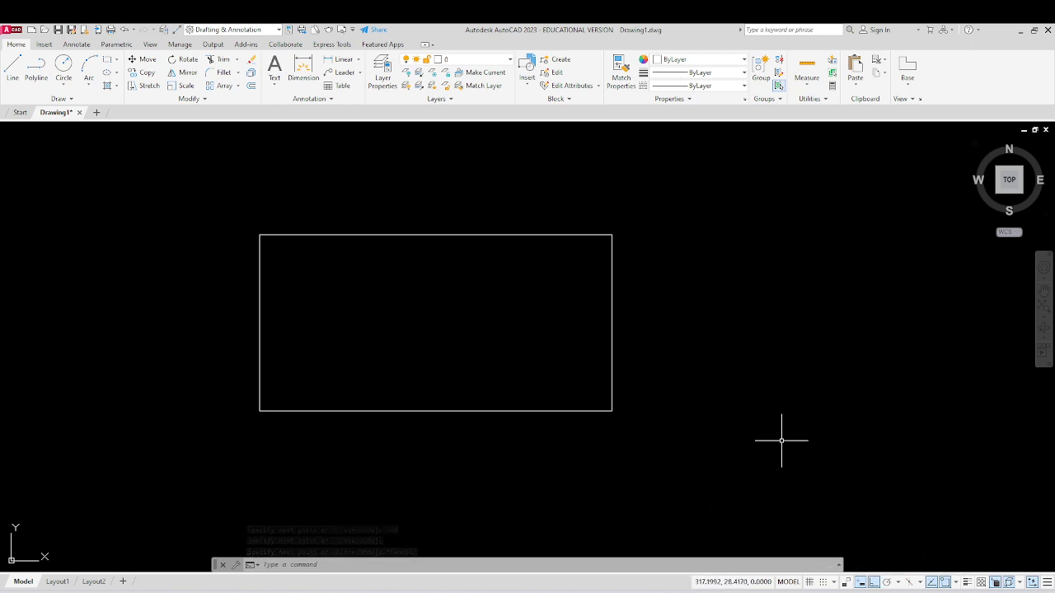
{"action": "middle_click_drag", "start_coordinate": [779, 438], "coordinate": [655, 471]}
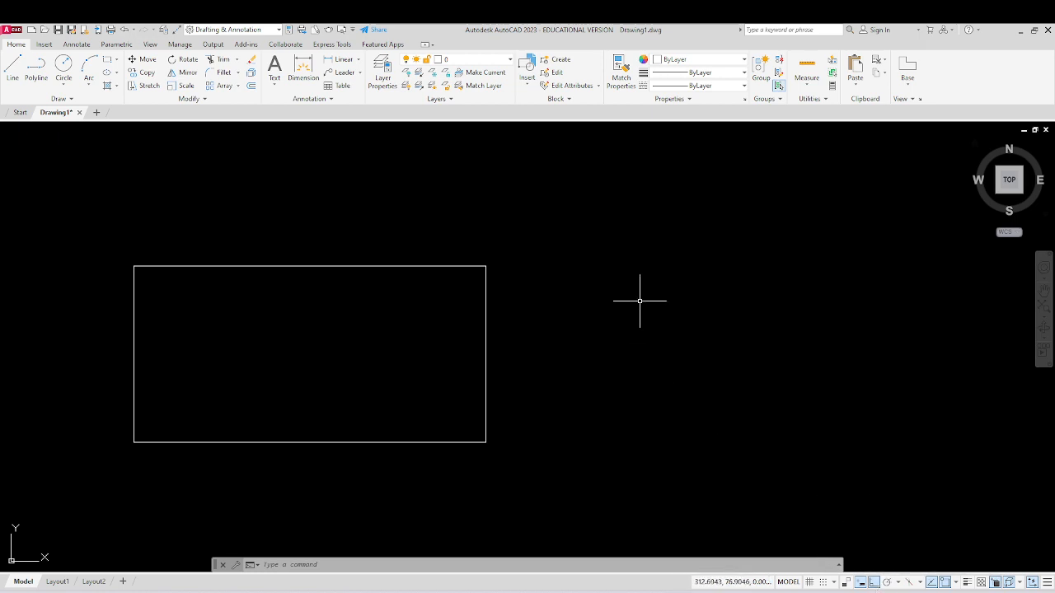
Erase the four lines that form the rectangle
{"action": "left_click", "coordinate": [604, 221]}
{"action": "left_click", "coordinate": [185, 454]}
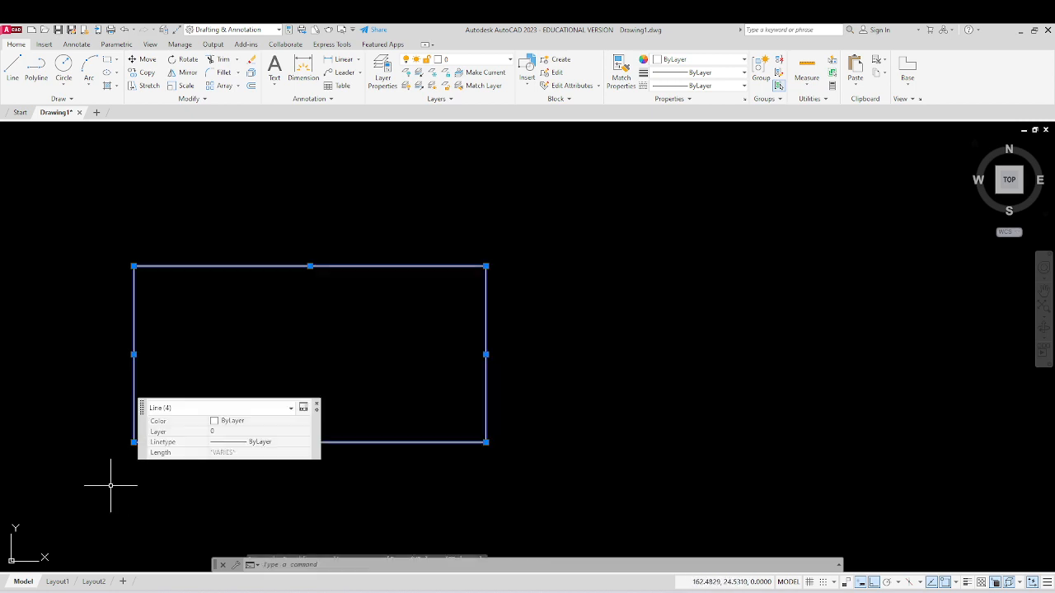
{"action": "key", "text": "Delete"}
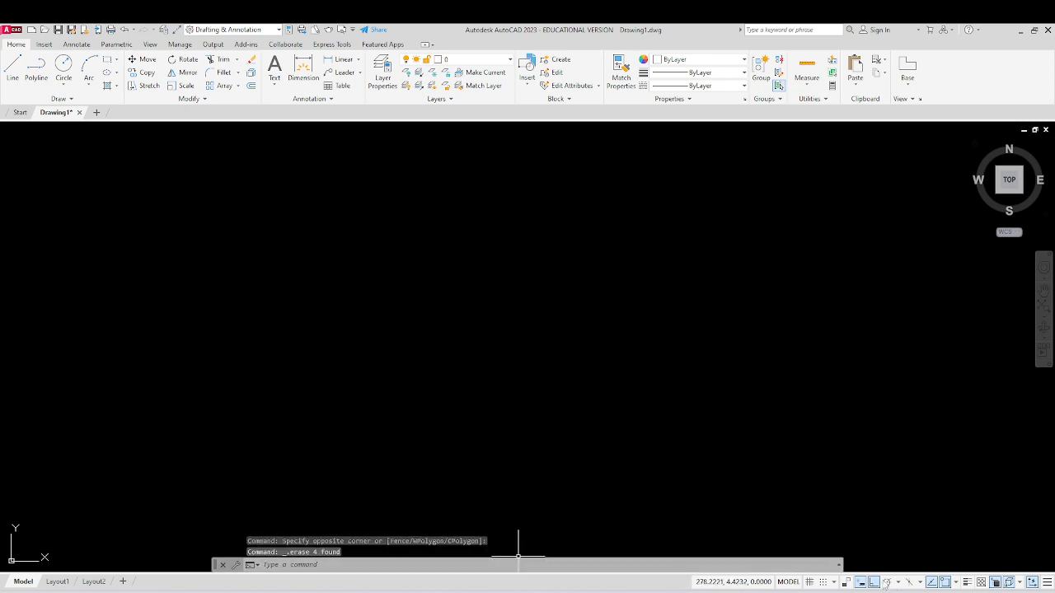
Turn on Polar Tracking and set its angle increment to 30° (30, 60, 90, 120...)
{"action": "left_click", "coordinate": [888, 583]}
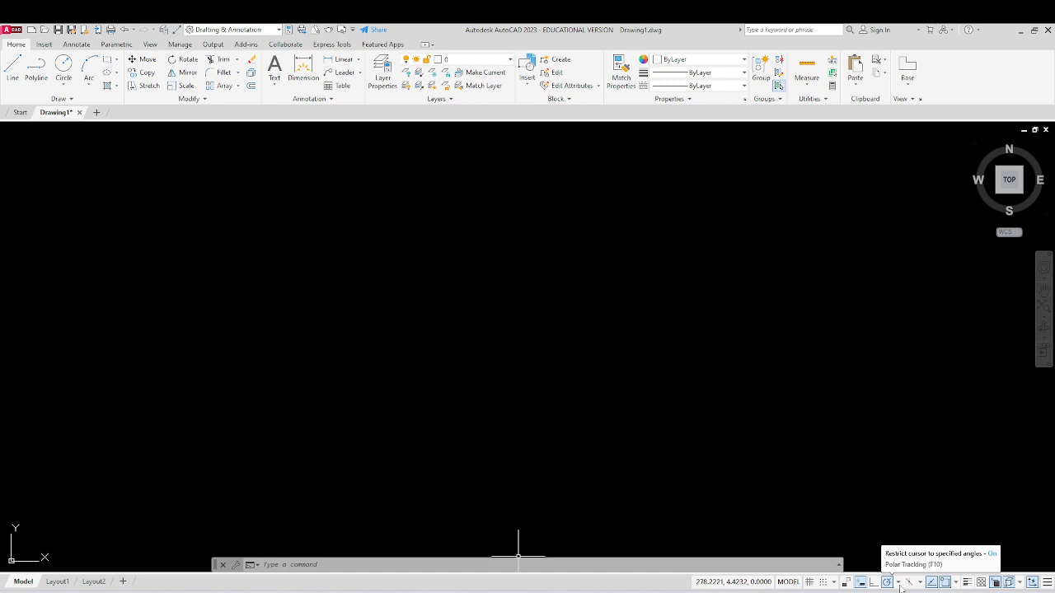
{"action": "left_click", "coordinate": [899, 585]}
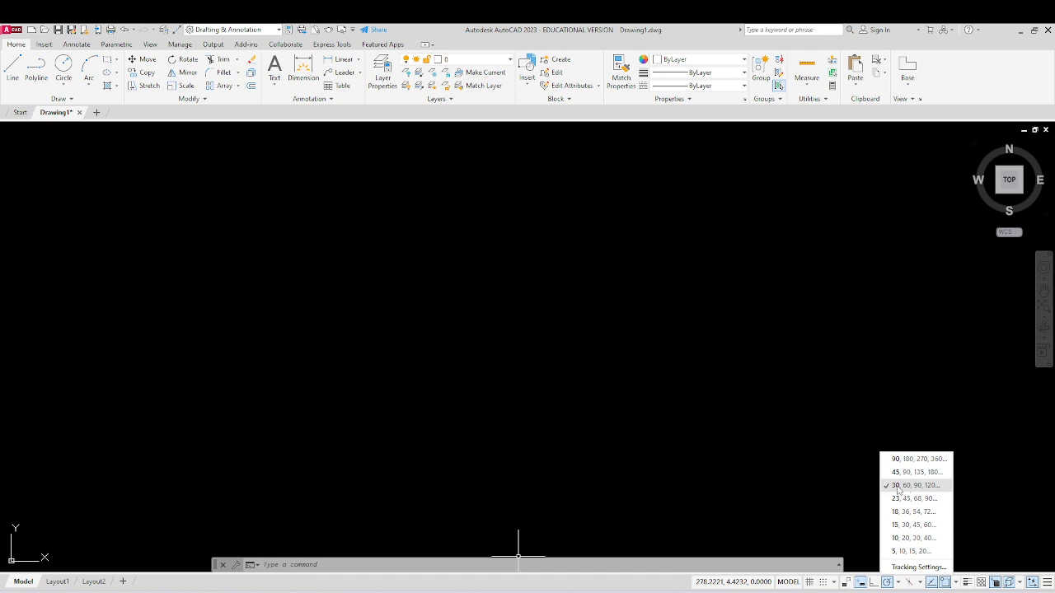
{"action": "left_click", "coordinate": [899, 491]}
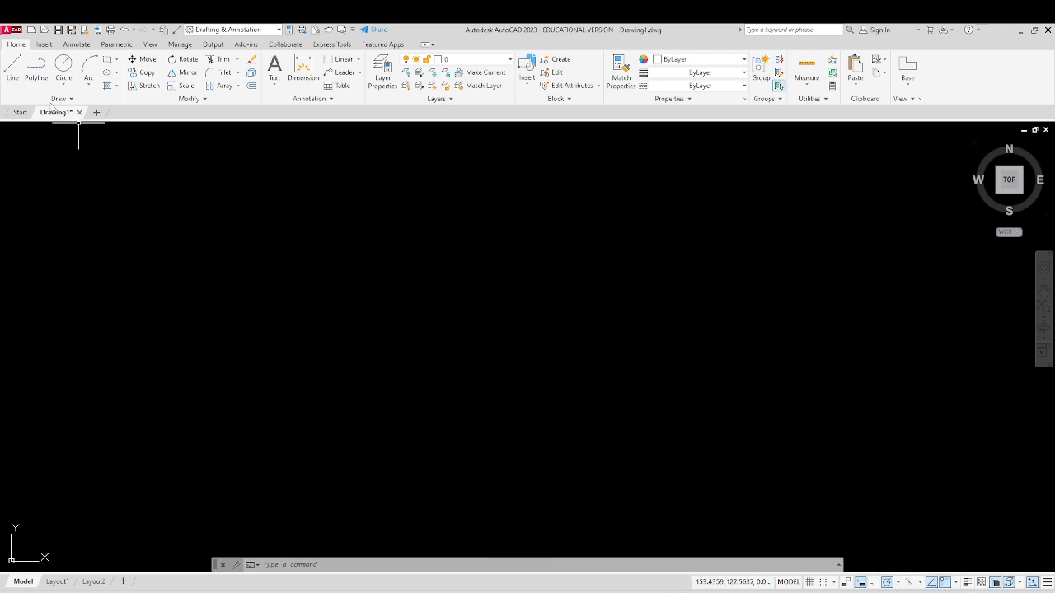
Draw a 100-unit line at 0° with polar tracking and continue it with a 50-unit segment at 30°
{"action": "left_click", "coordinate": [13, 69]}
{"action": "left_click", "coordinate": [392, 386]}
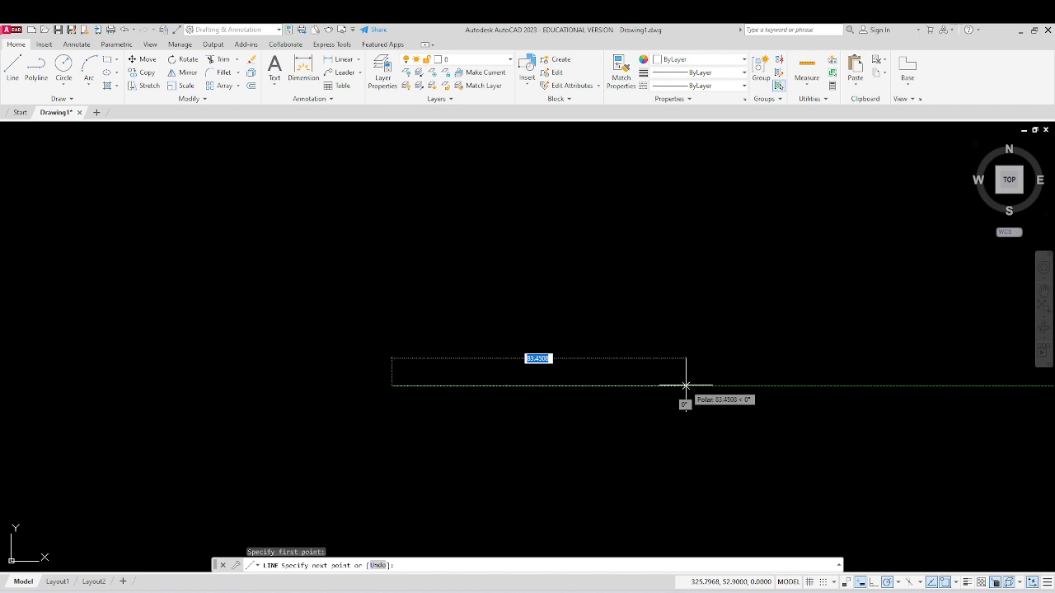
{"action": "type", "text": "100"}
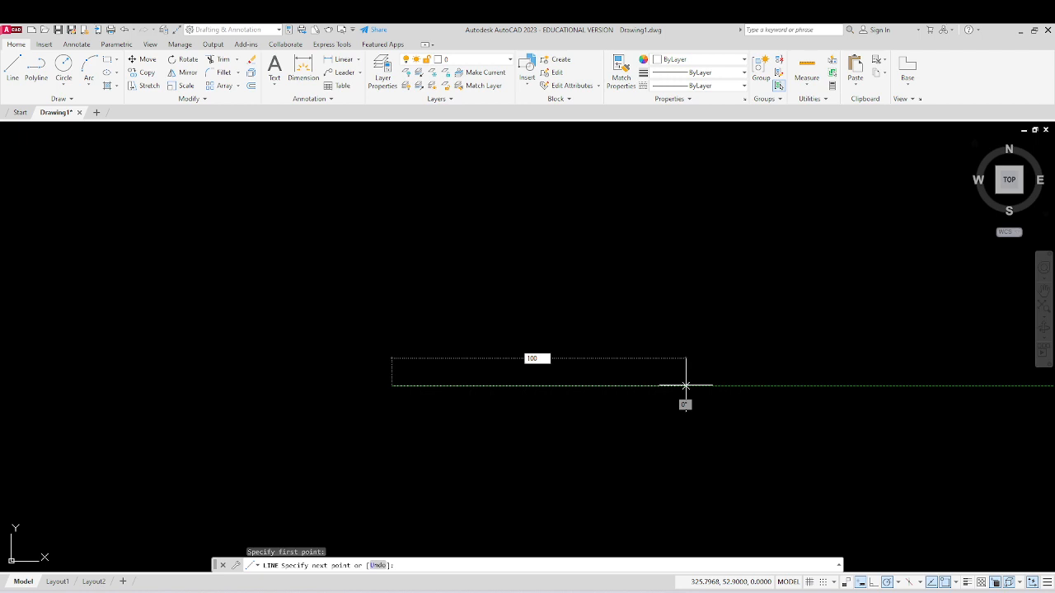
{"action": "key", "text": "Return"}
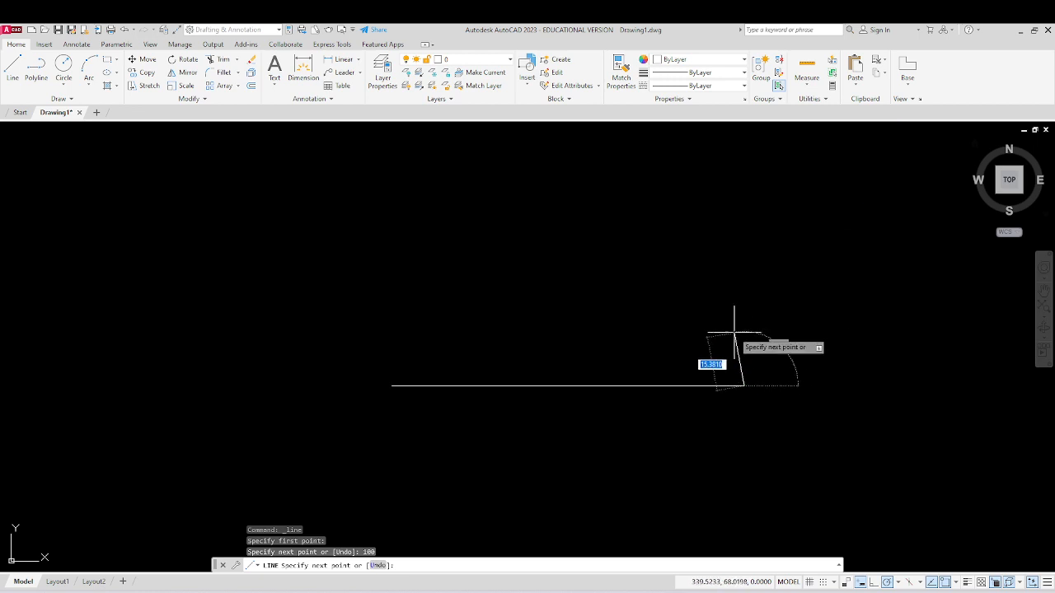
{"action": "middle_click_drag", "start_coordinate": [734, 333], "coordinate": [560, 377]}
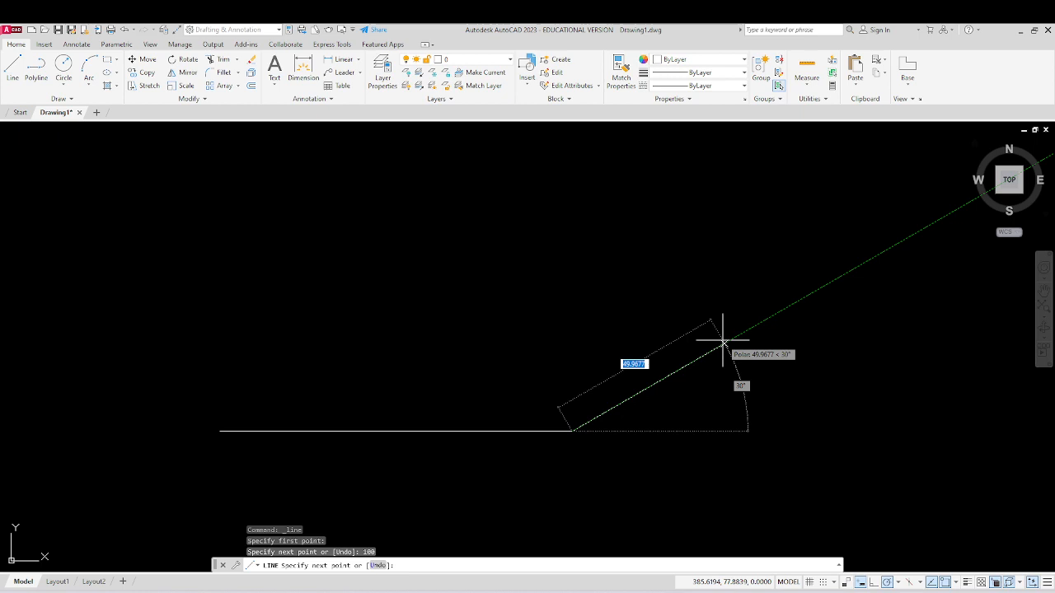
{"action": "type", "text": "50"}
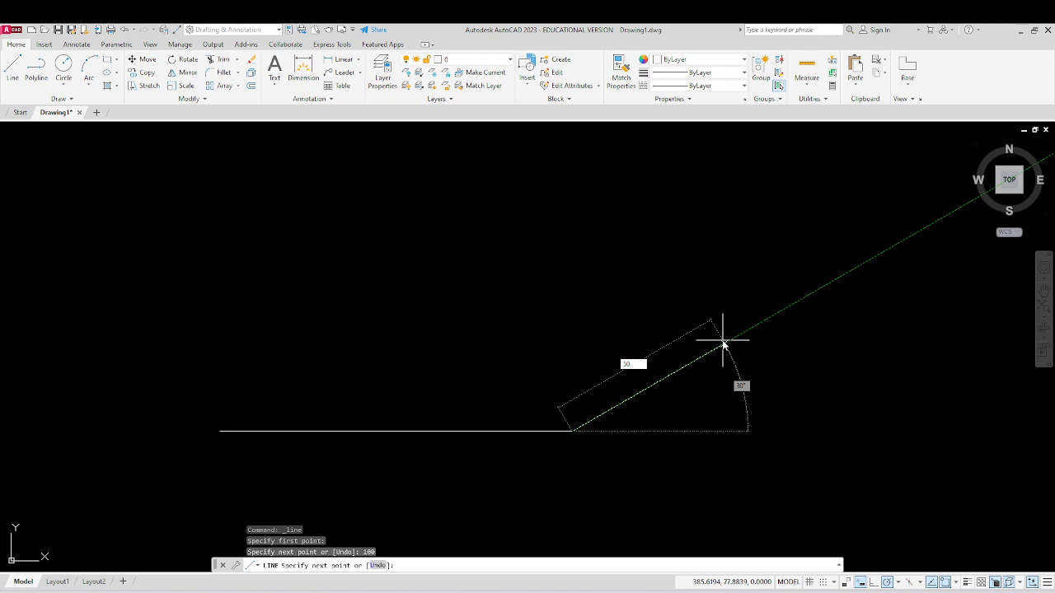
{"action": "key", "text": "Return"}
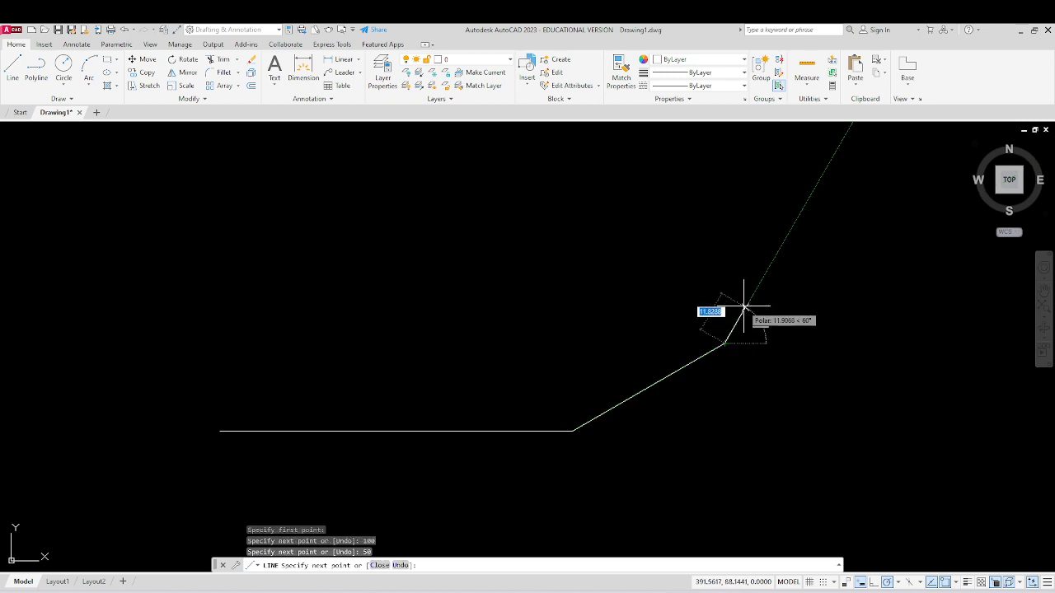
Extend the line chain freehand along polar angles at 60°, 90° and 180°, then curving down to a vertical segment, and end it
{"action": "left_click", "coordinate": [788, 232]}
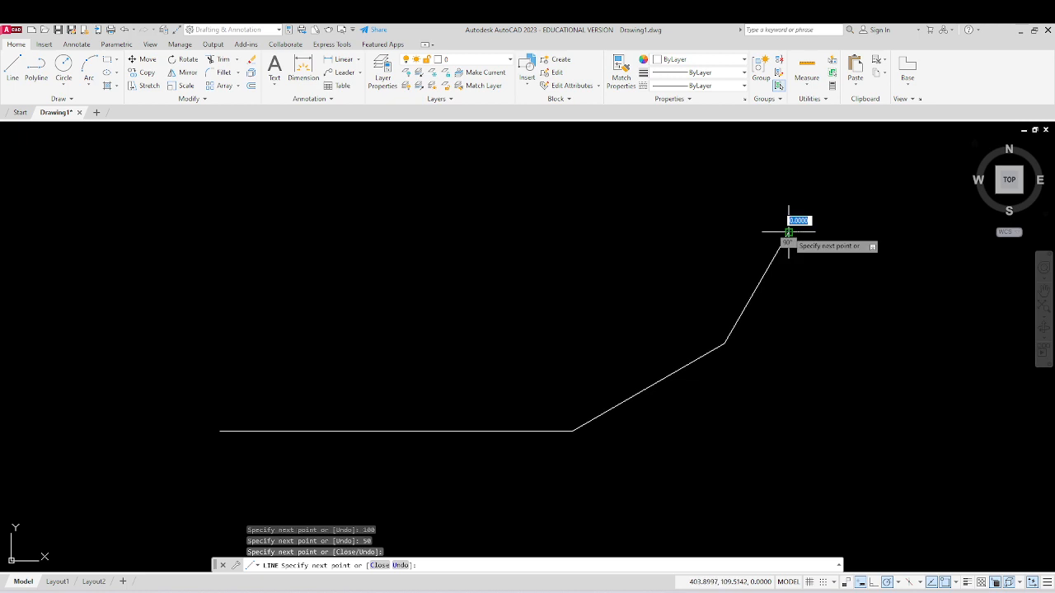
{"action": "left_click", "coordinate": [788, 183]}
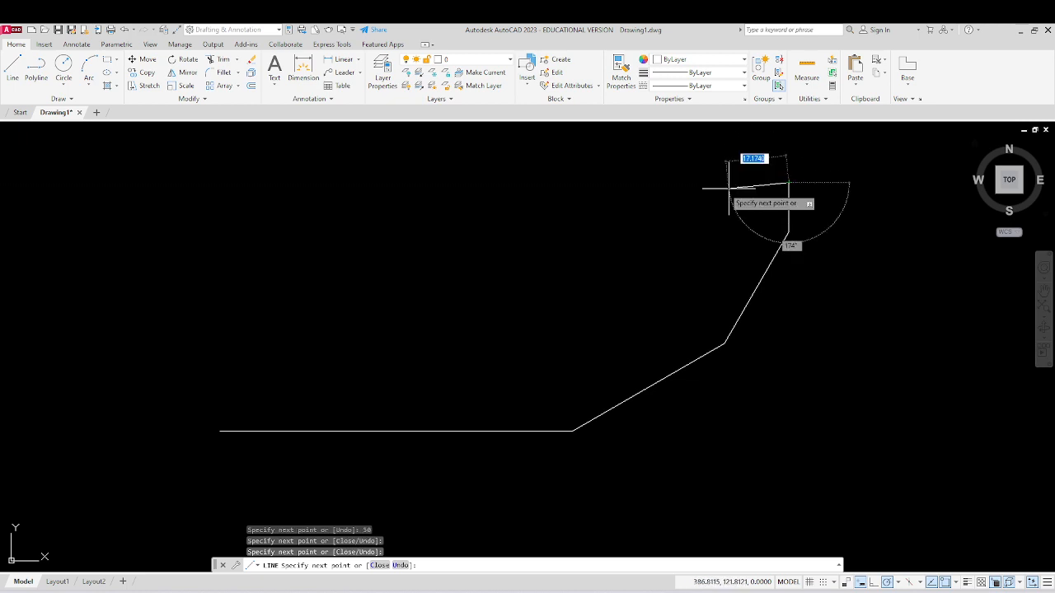
{"action": "left_click", "coordinate": [670, 190]}
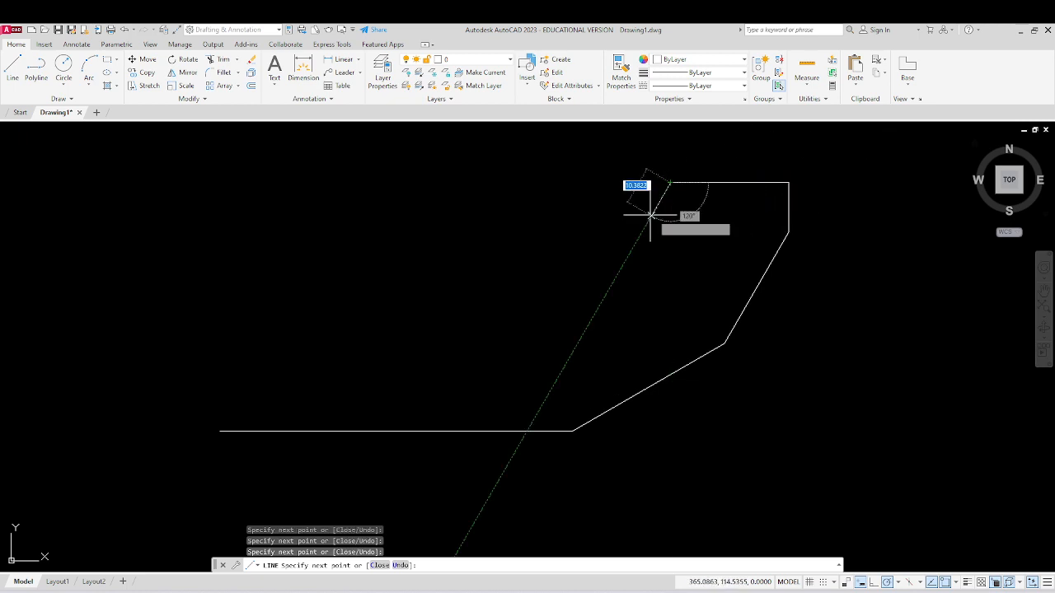
{"action": "left_click", "coordinate": [607, 242]}
{"action": "left_click", "coordinate": [608, 286]}
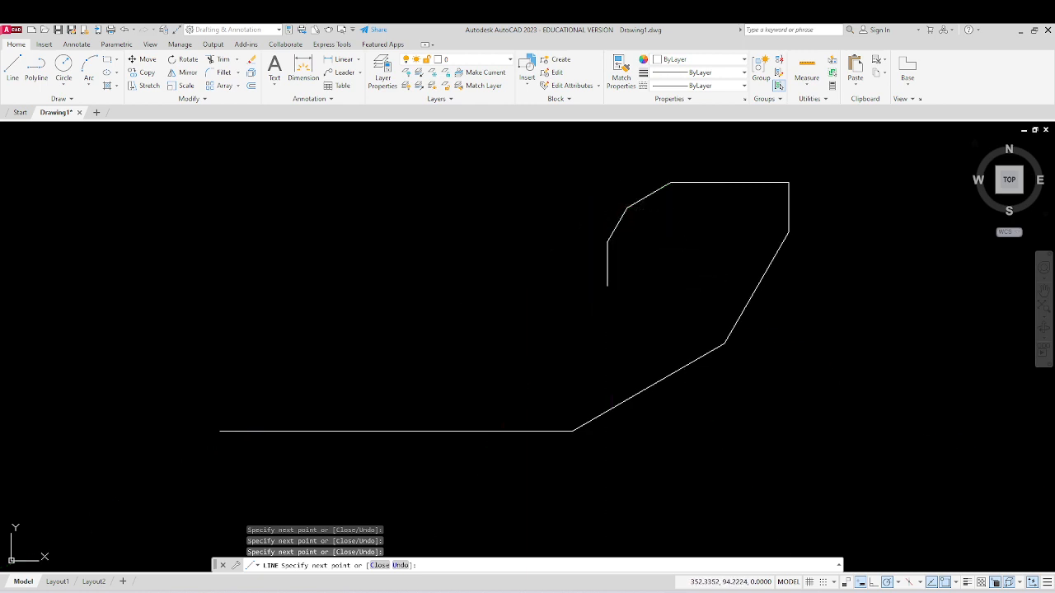
{"action": "key", "text": "Escape"}
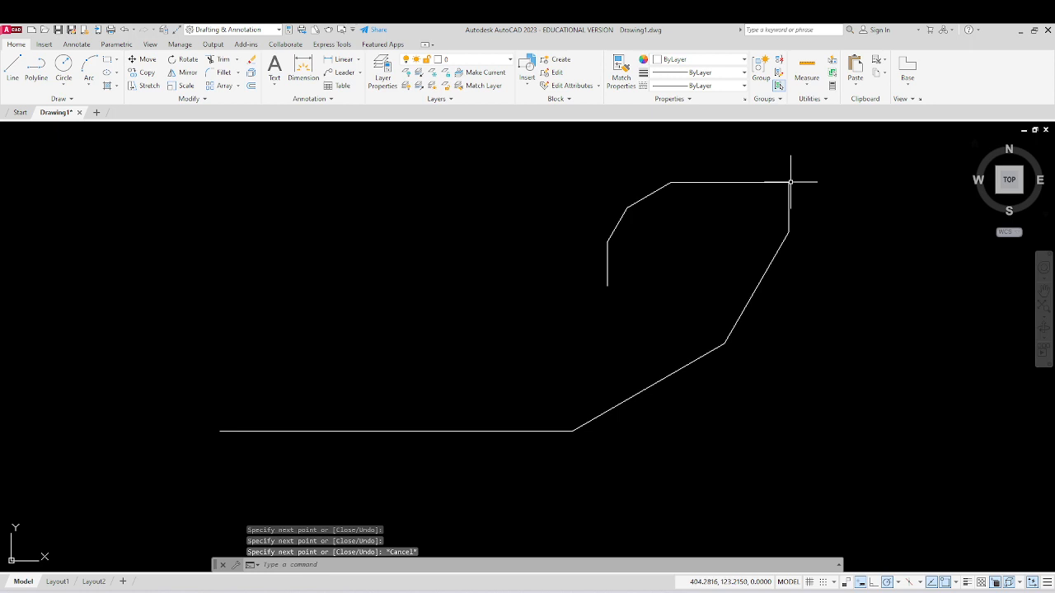
Erase all the connected segments of the polar-tracked line chain
{"action": "left_click", "coordinate": [835, 142]}
{"action": "left_click", "coordinate": [474, 471]}
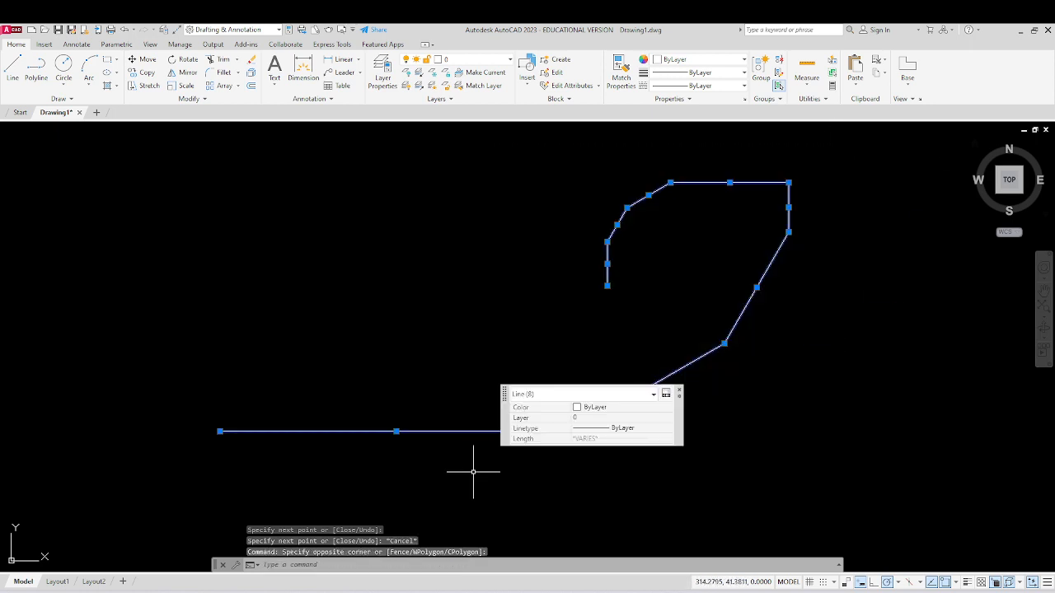
{"action": "key", "text": "Delete"}
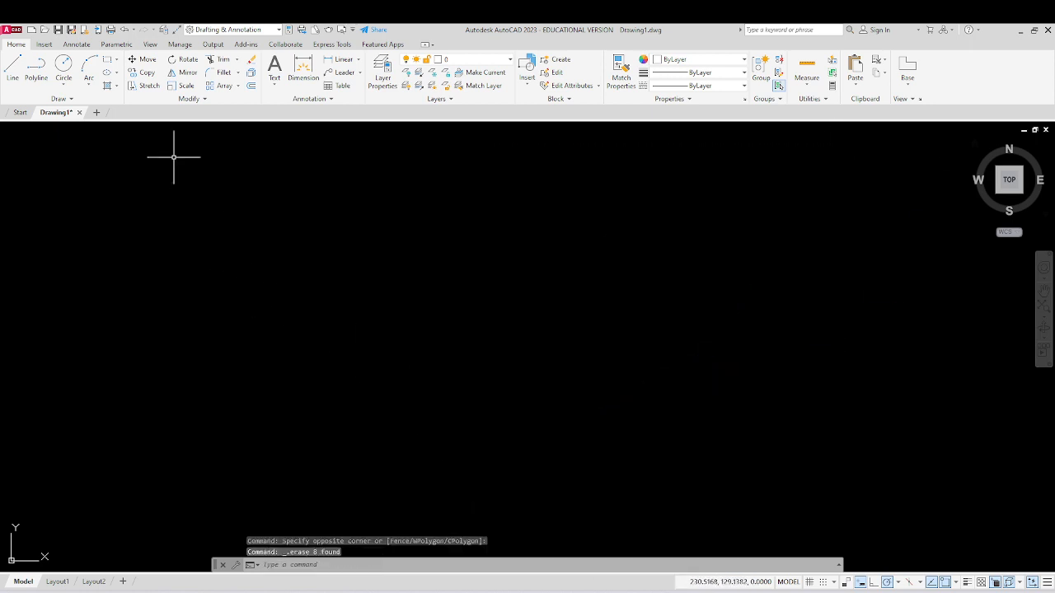
Draw a separate horizontal line 100 units long at 0° using polar tracking
{"action": "left_click", "coordinate": [13, 70]}
{"action": "left_click", "coordinate": [432, 394]}
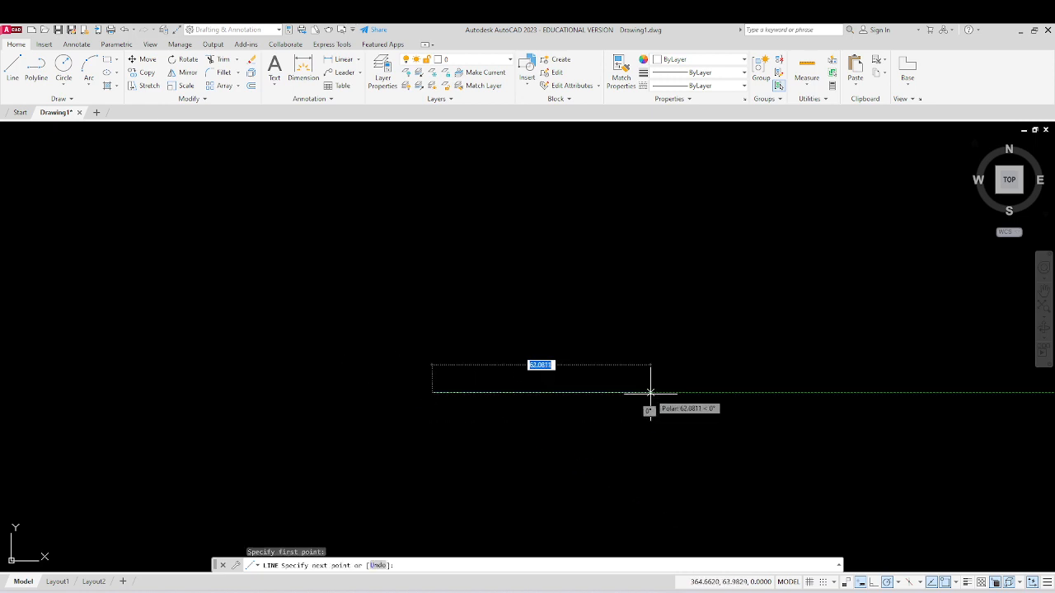
{"action": "type", "text": "100"}
{"action": "key", "text": "Return"}
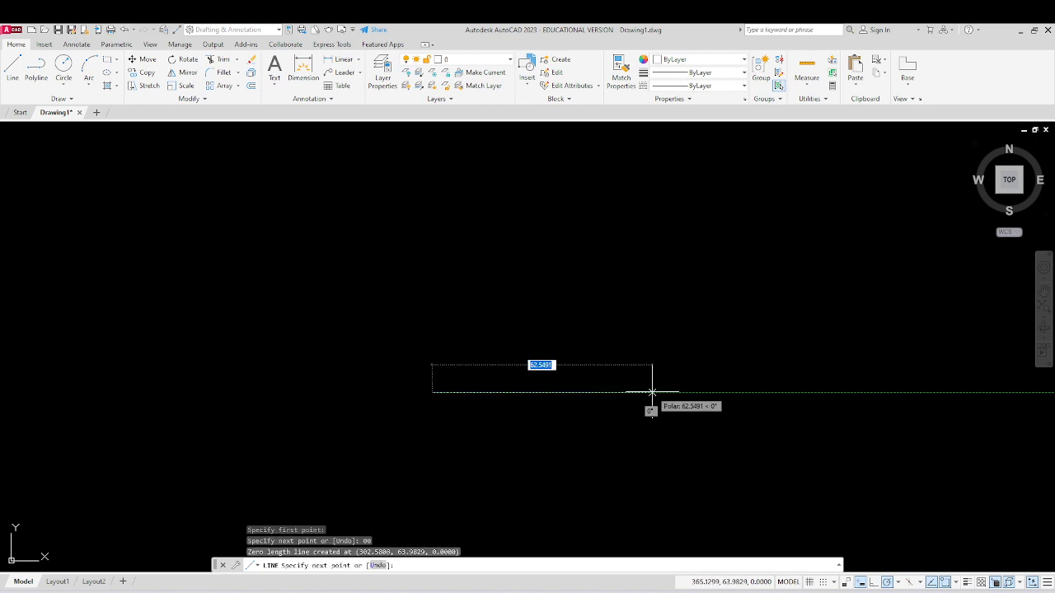
{"action": "type", "text": "10"}
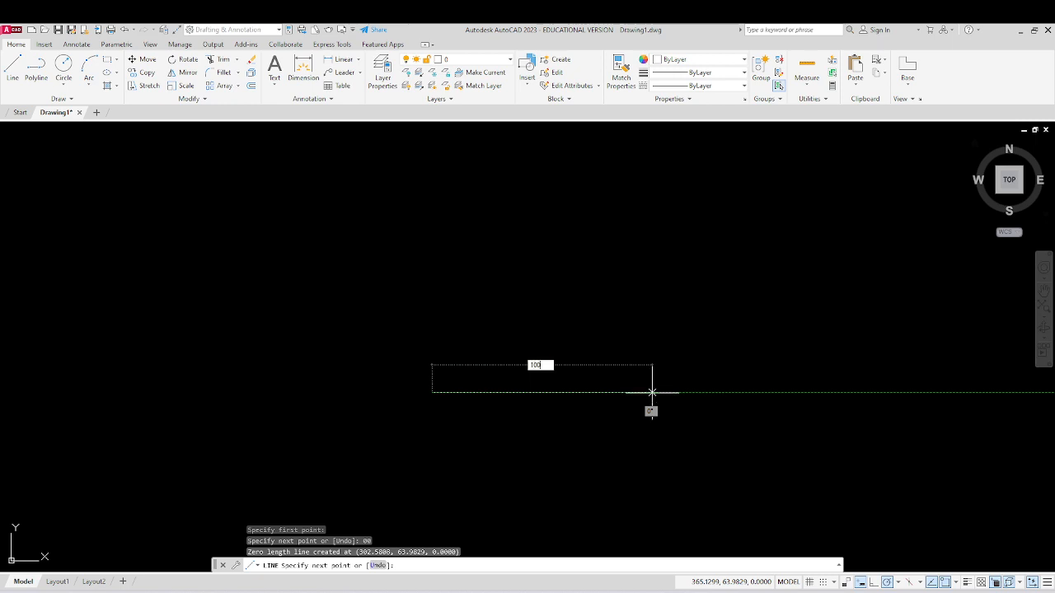
{"action": "type", "text": "0"}
{"action": "key", "text": "Return"}
{"action": "key", "text": "Return"}
Draw a 100-unit line at 30° from the horizontal line's start point
{"action": "key", "text": "Return"}
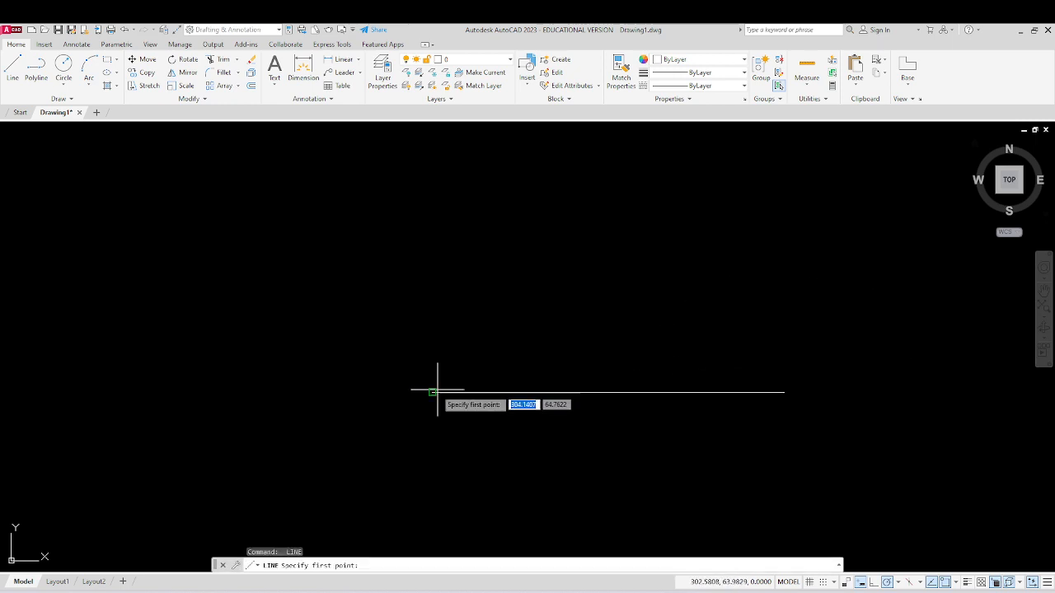
{"action": "left_click", "coordinate": [436, 391]}
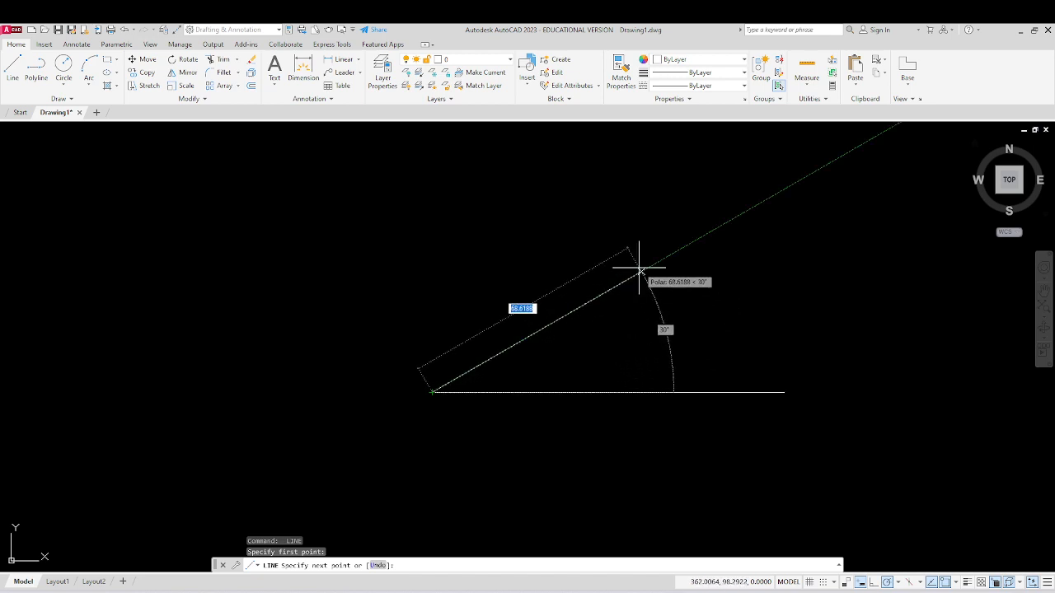
{"action": "type", "text": "100"}
{"action": "key", "text": "Return"}
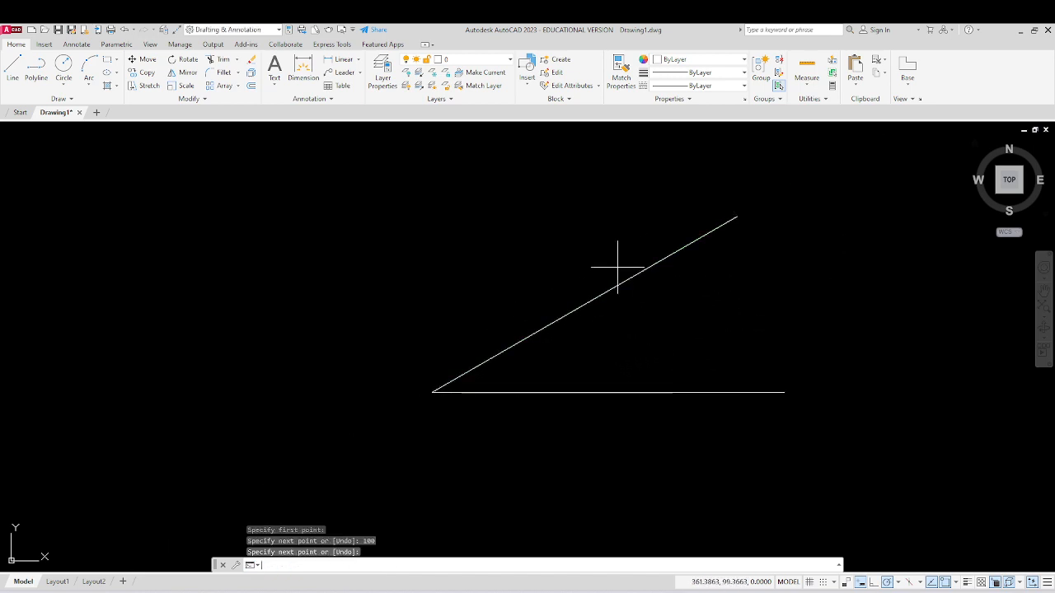
{"action": "key", "text": "Return"}
Draw a 100-unit line at 60° from the shared start point of the two lines
{"action": "key", "text": "Return"}
{"action": "left_click", "coordinate": [432, 391]}
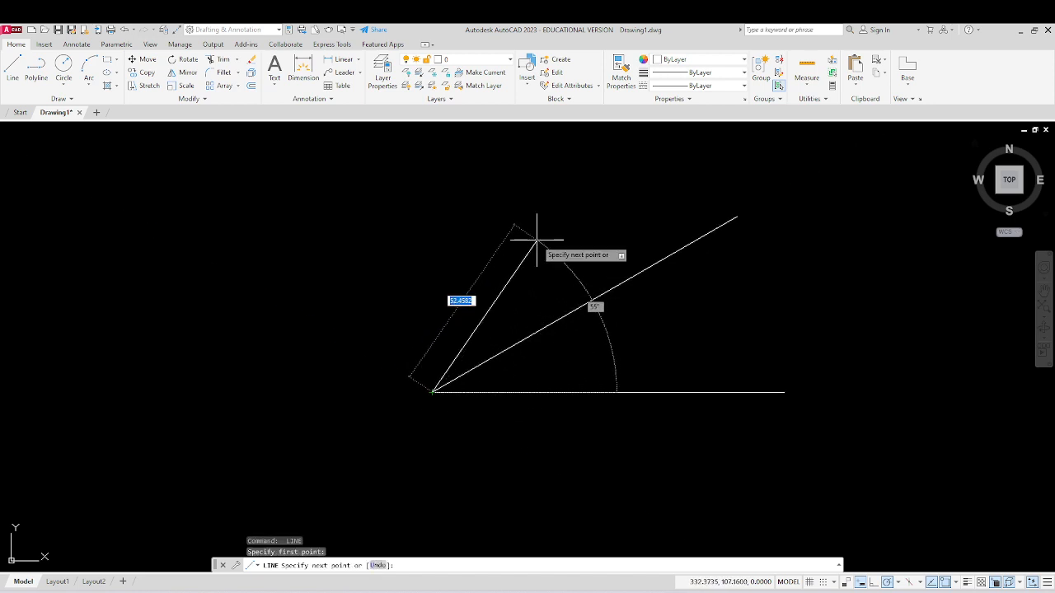
{"action": "type", "text": "6"}
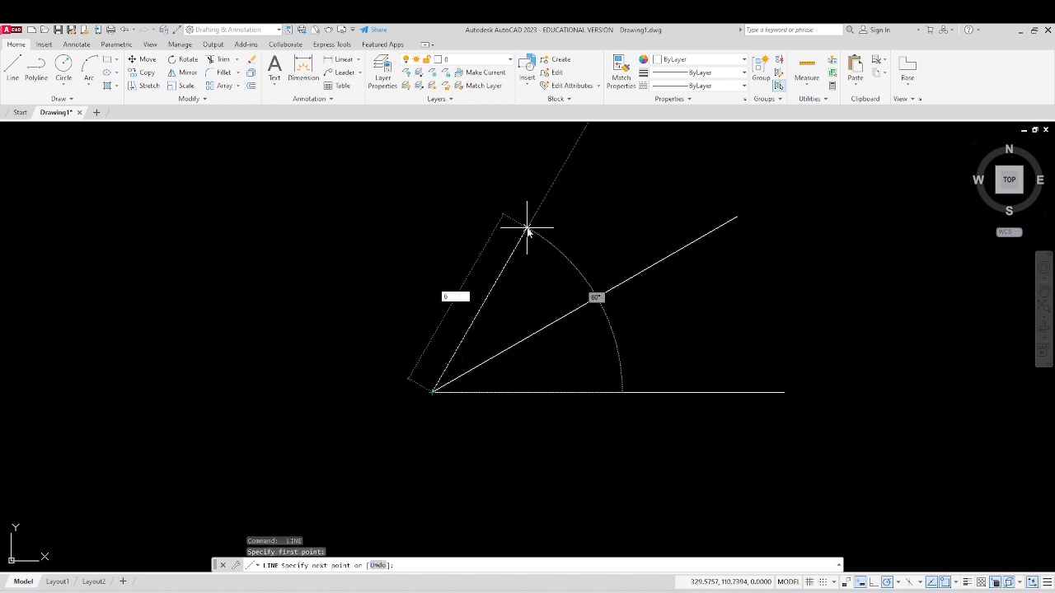
{"action": "key", "text": "Return"}
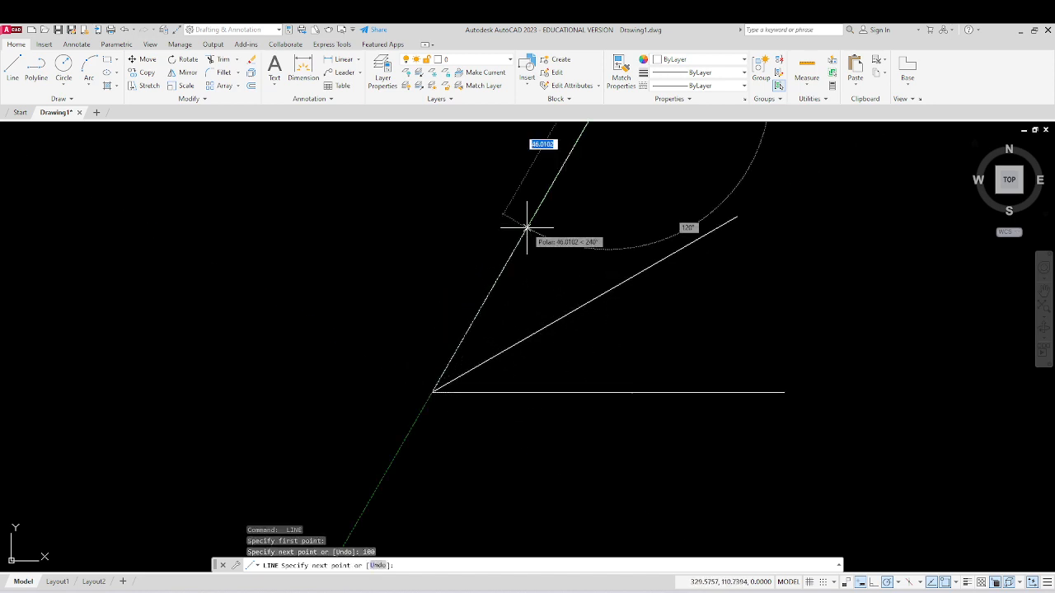
{"action": "key", "text": "Return"}
Draw a vertical 100-unit line at 90° from the shared start point
{"action": "scroll", "coordinate": [471, 389], "scroll_direction": "down", "scroll_amount": 2}
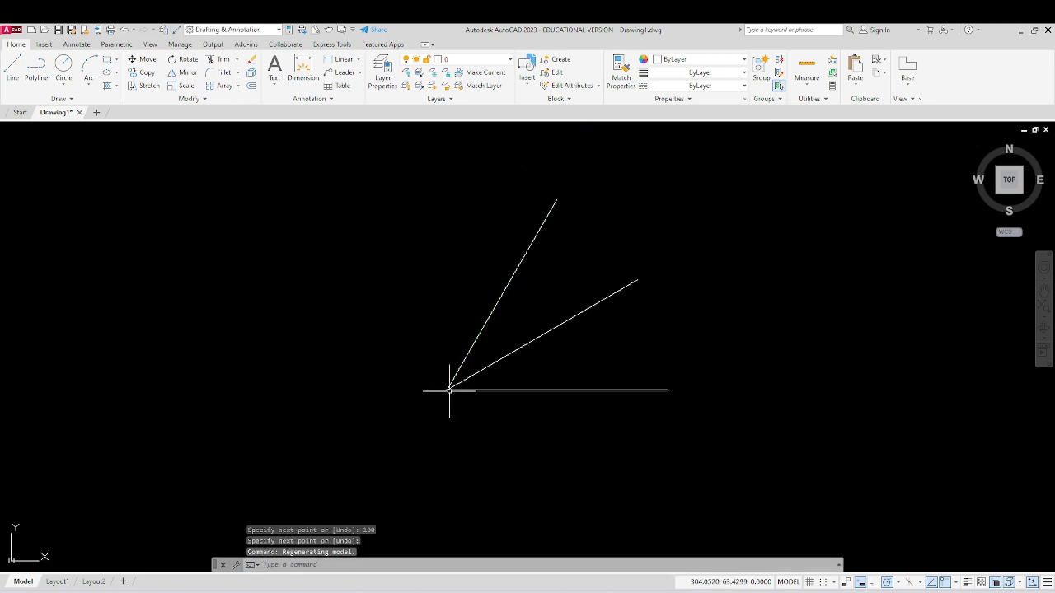
{"action": "key", "text": "Return"}
{"action": "left_click", "coordinate": [448, 390]}
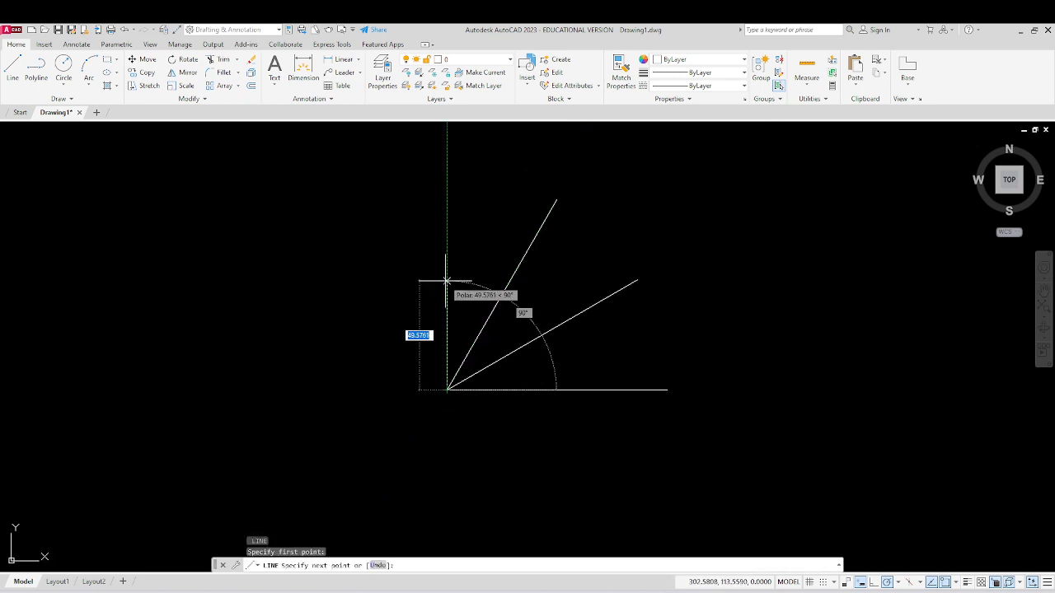
{"action": "type", "text": "100"}
{"action": "key", "text": "Return"}
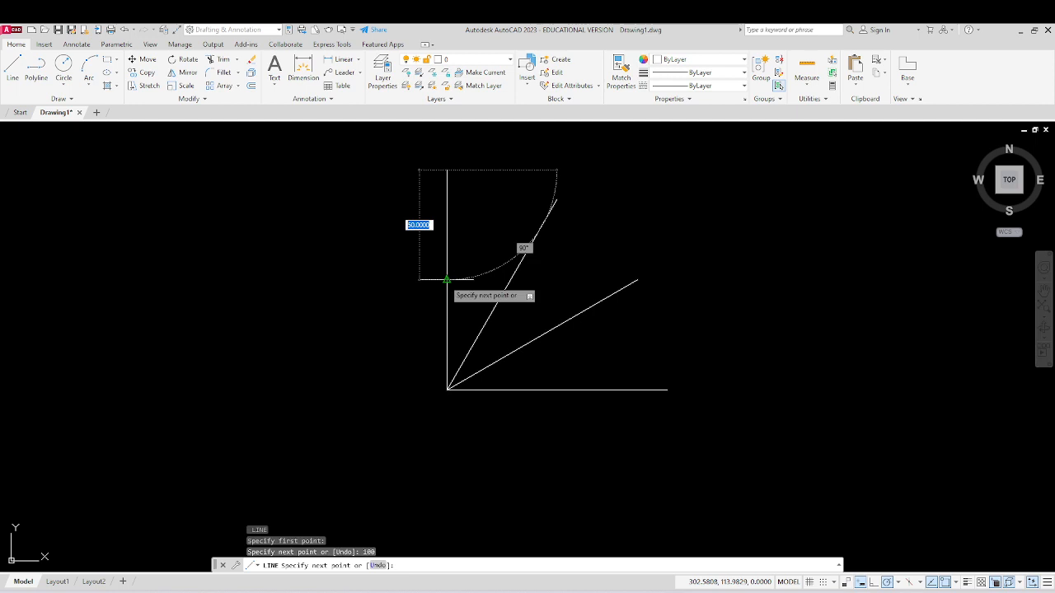
{"action": "key", "text": "Return"}
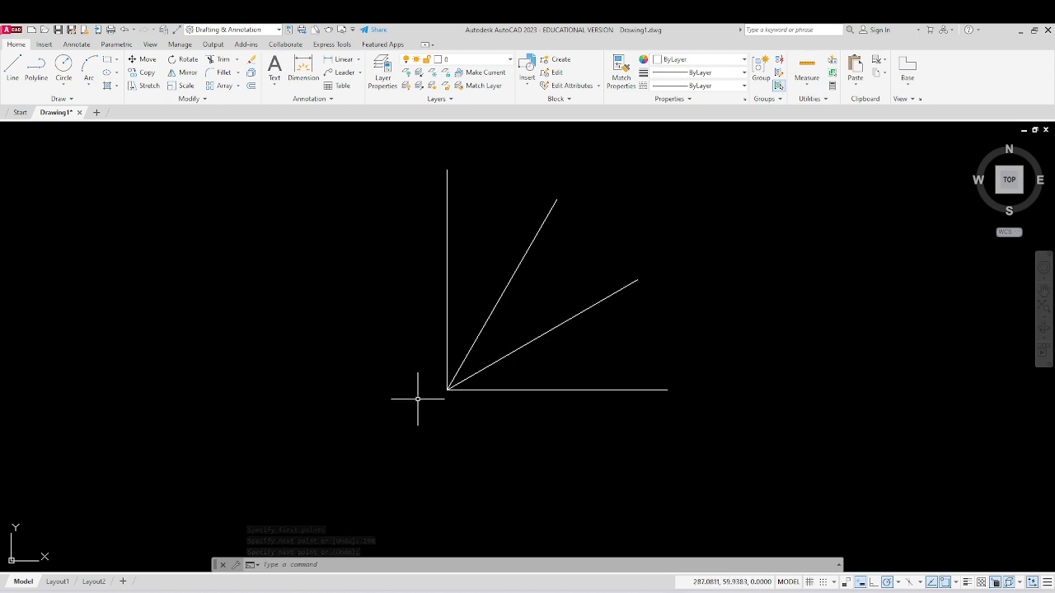
Draw a 100-unit line at 120° from the shared start point
{"action": "key", "text": "Return"}
{"action": "left_click", "coordinate": [446, 390]}
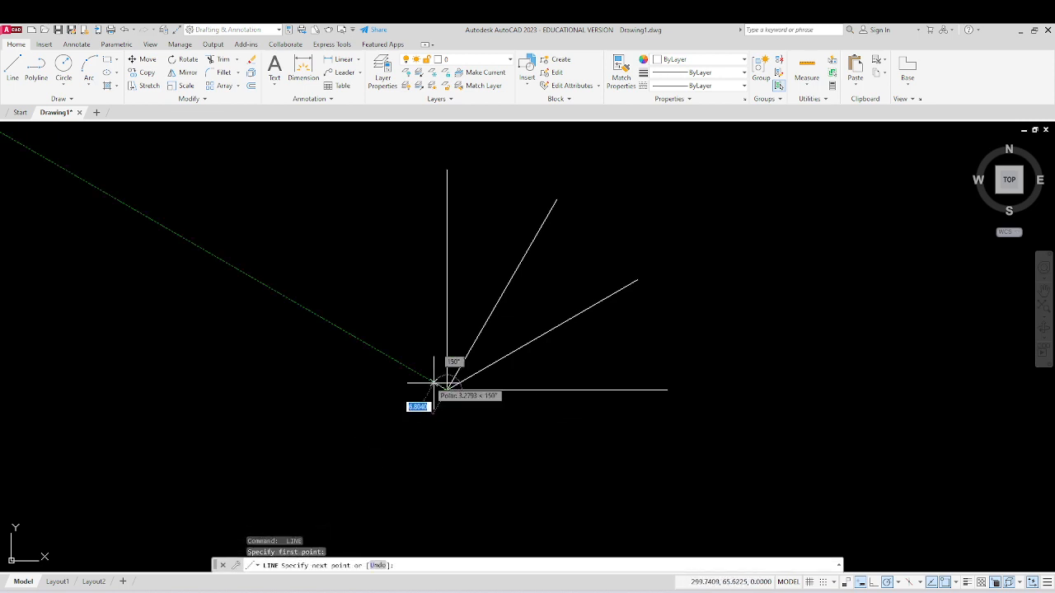
{"action": "type", "text": "1"}
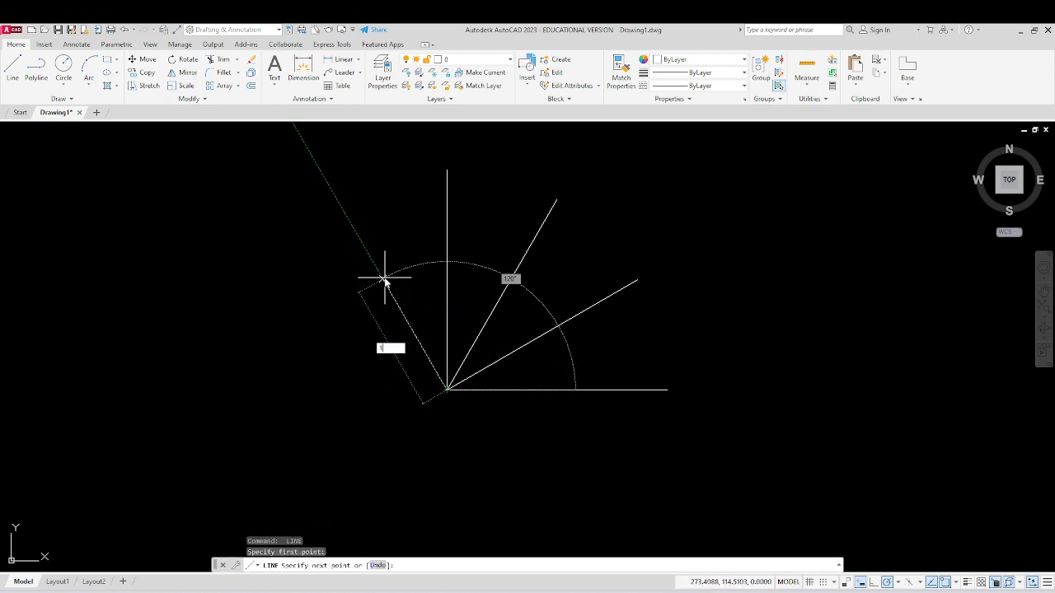
{"action": "type", "text": "00"}
{"action": "key", "text": "Return"}
{"action": "key", "text": "Return"}
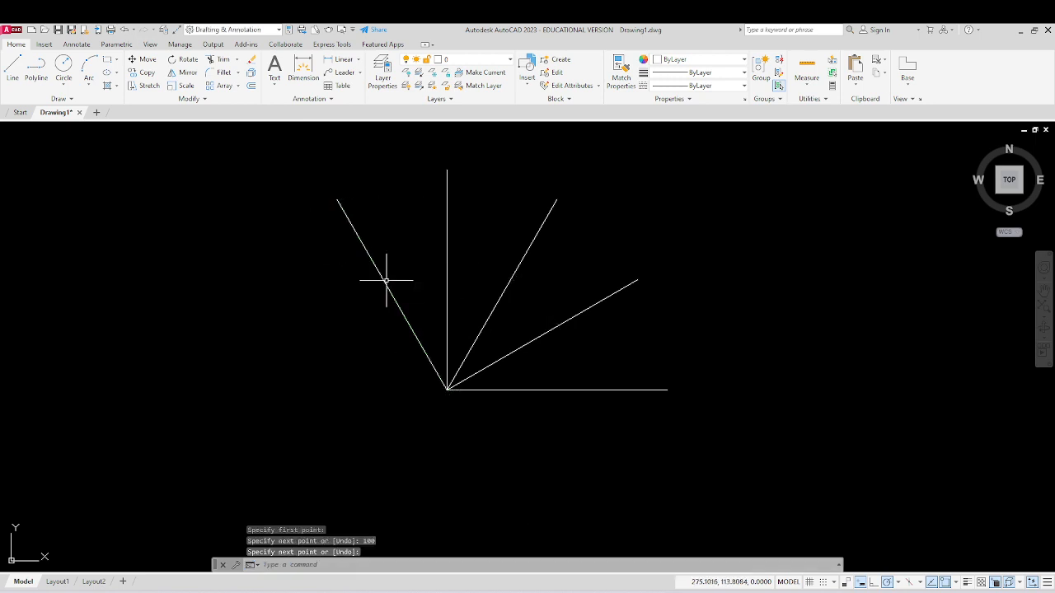
Draw a 100-unit line at 150° from the shared start point
{"action": "key", "text": "Return"}
{"action": "left_click", "coordinate": [446, 389]}
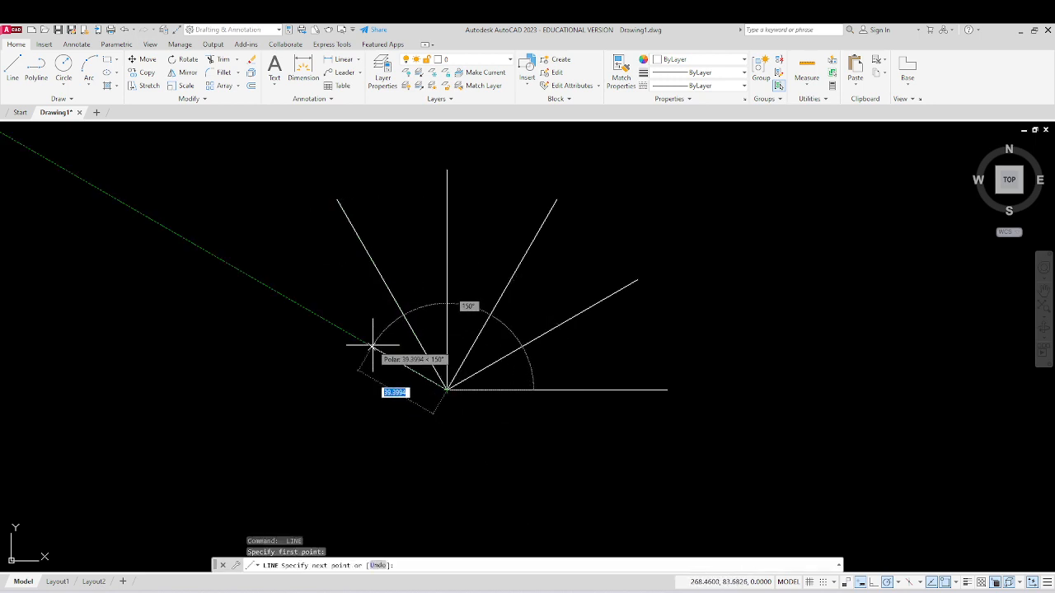
{"action": "type", "text": "10"}
{"action": "key", "text": "Return"}
{"action": "key", "text": "Return"}
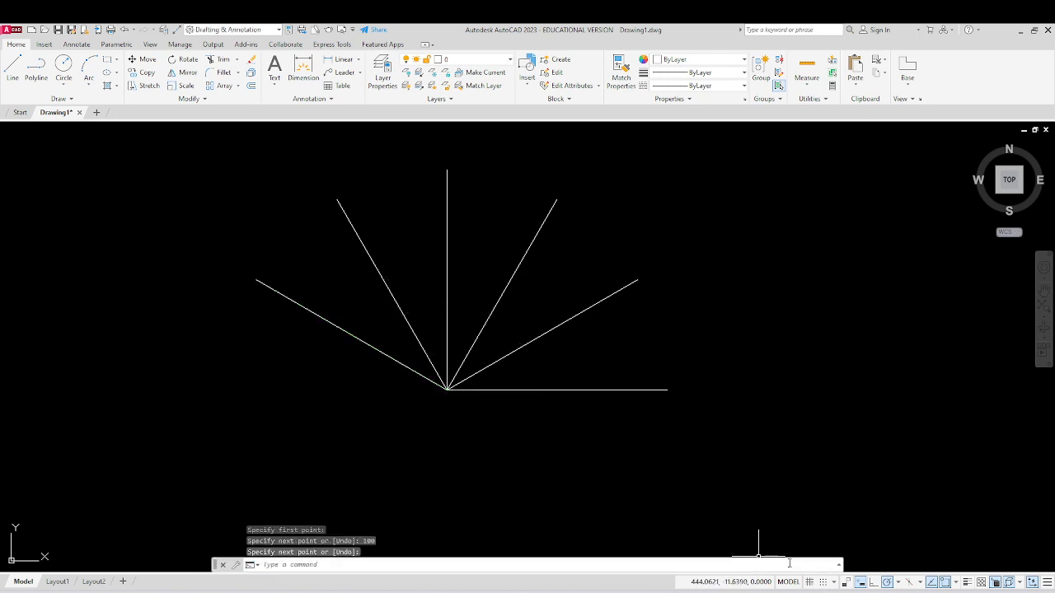
{"action": "left_click", "coordinate": [898, 583]}
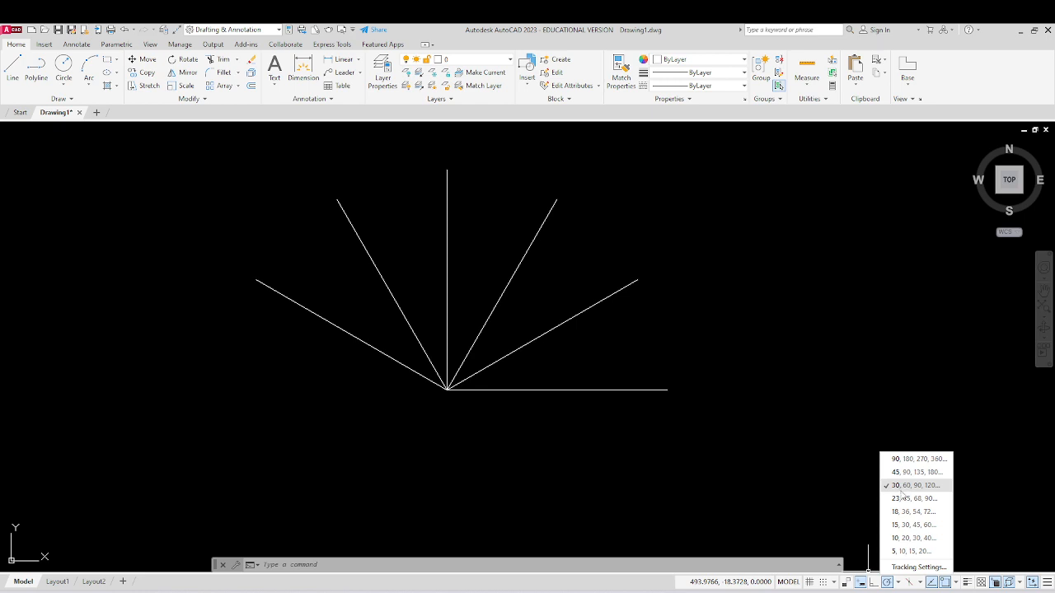
{"action": "left_click", "coordinate": [801, 483]}
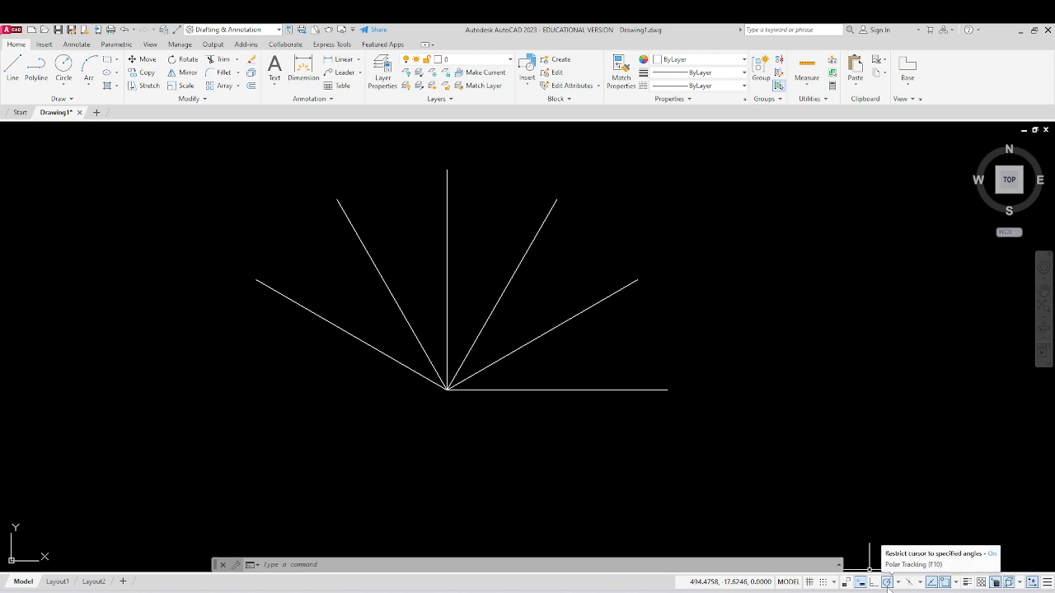
Erase all the practice lines from the drawing
{"action": "mouse_move", "coordinate": [895, 523]}
{"action": "middle_mouse_down"}
{"action": "mouse_move", "coordinate": [806, 489]}
{"action": "mouse_move", "coordinate": [763, 516]}
{"action": "middle_mouse_up"}
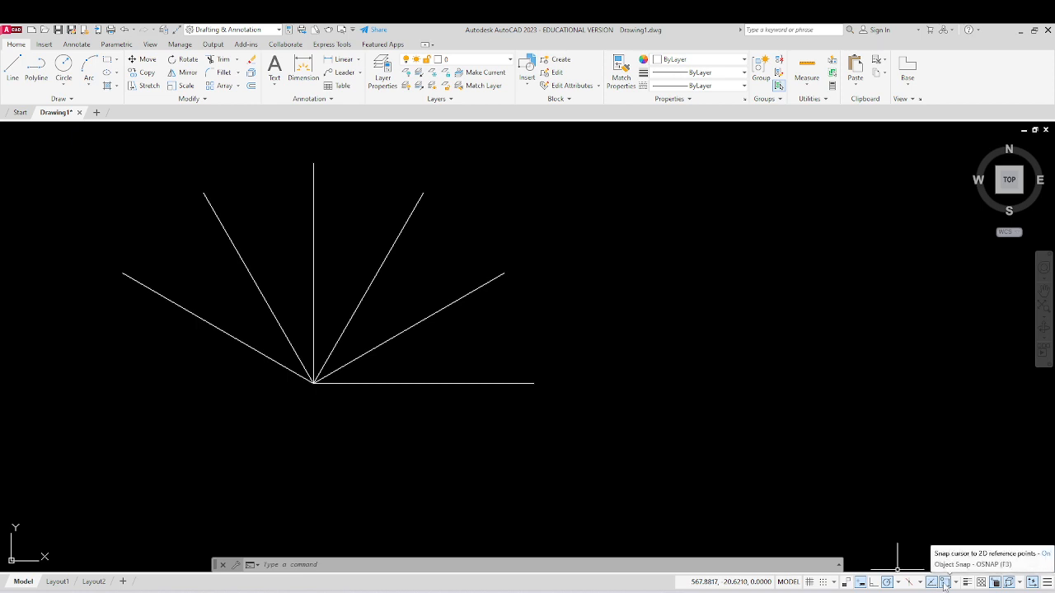
{"action": "left_click", "coordinate": [644, 227]}
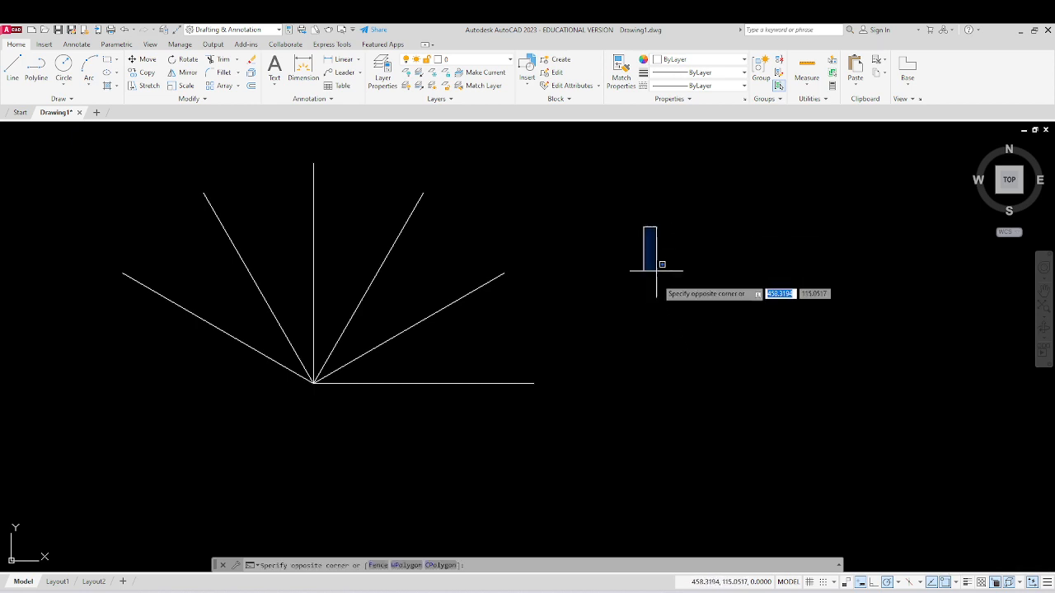
{"action": "left_click", "coordinate": [197, 399]}
{"action": "key", "text": "Delete"}
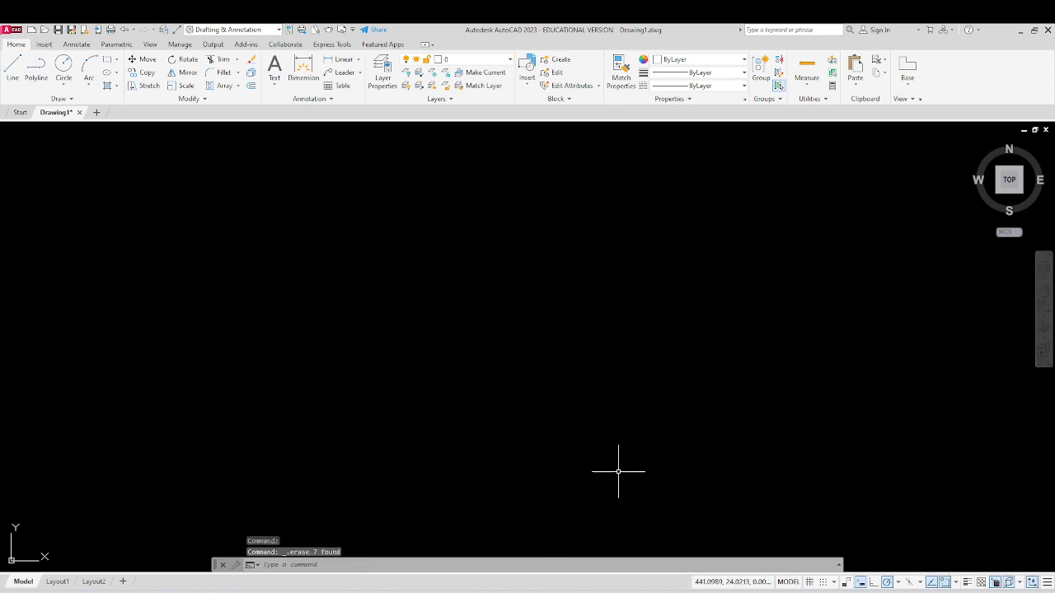
Turn off Object Snap Tracking and Object Snap, and draw a horizontal line across the middle of the drawing area
{"action": "left_click", "coordinate": [930, 583]}
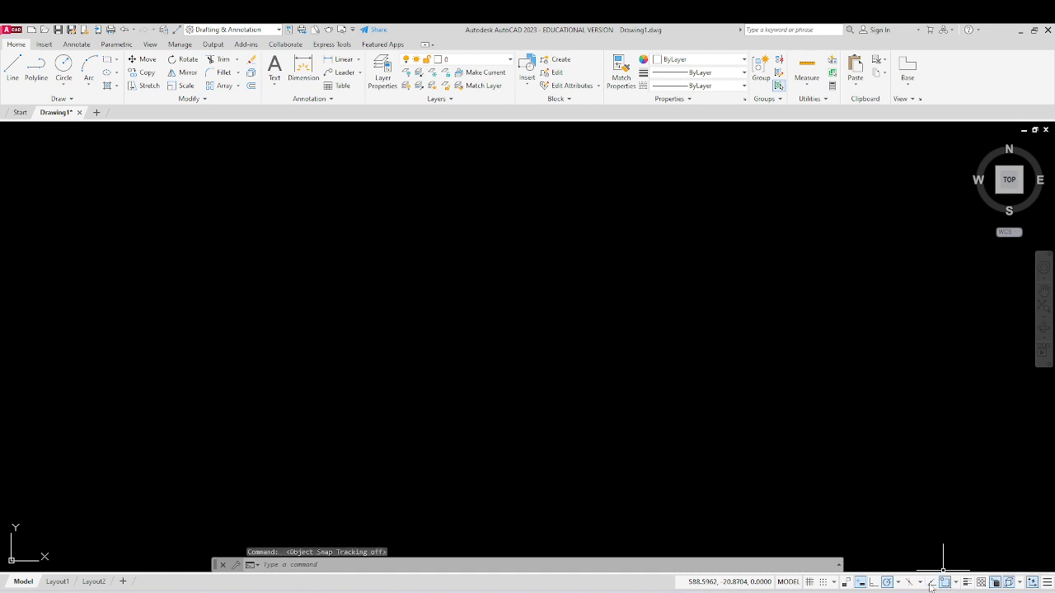
{"action": "left_click", "coordinate": [945, 582]}
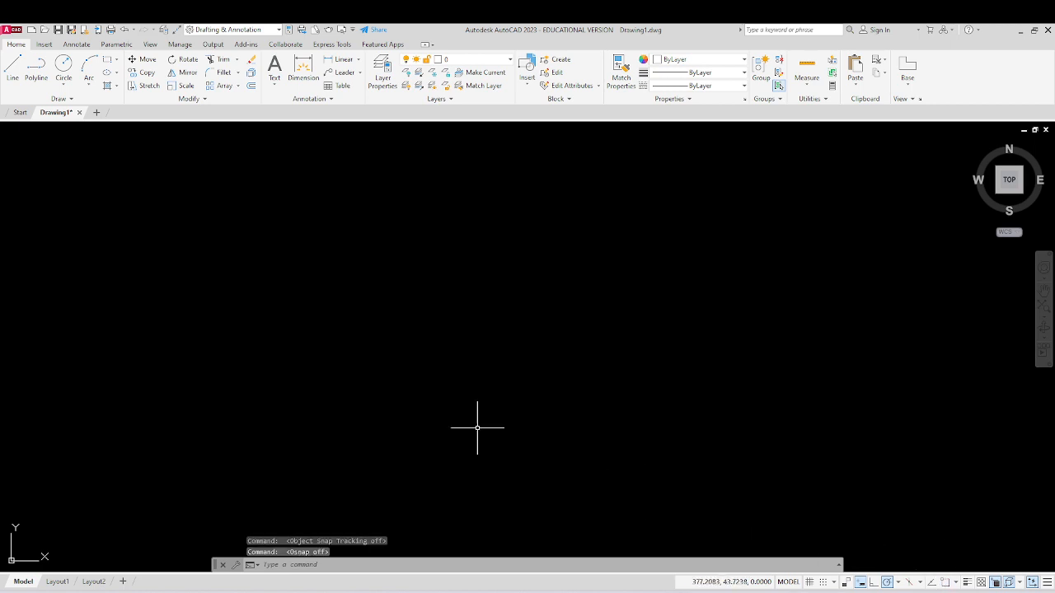
{"action": "left_click", "coordinate": [12, 66]}
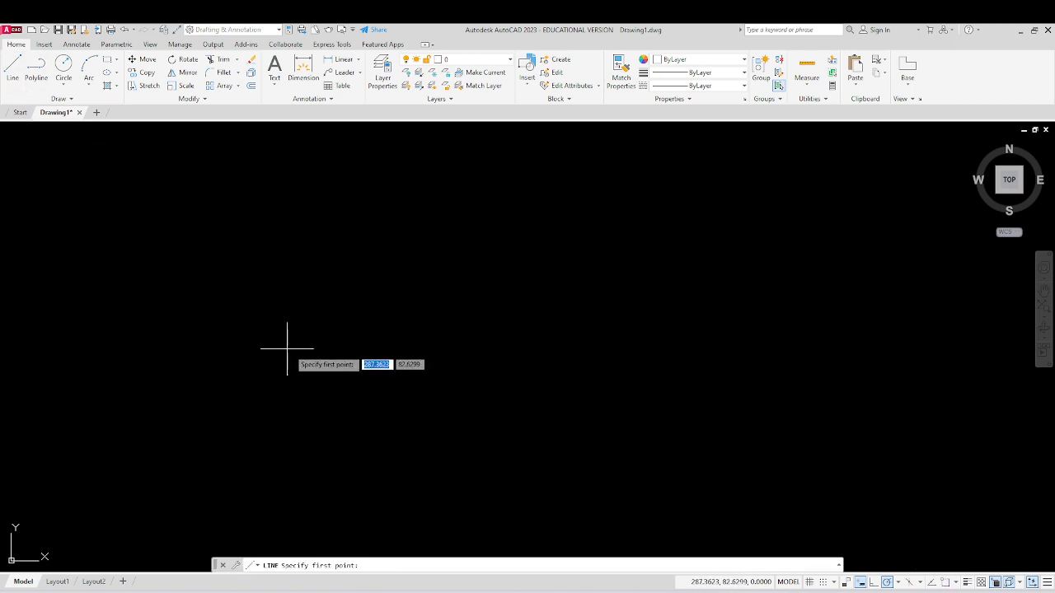
{"action": "left_click", "coordinate": [306, 378]}
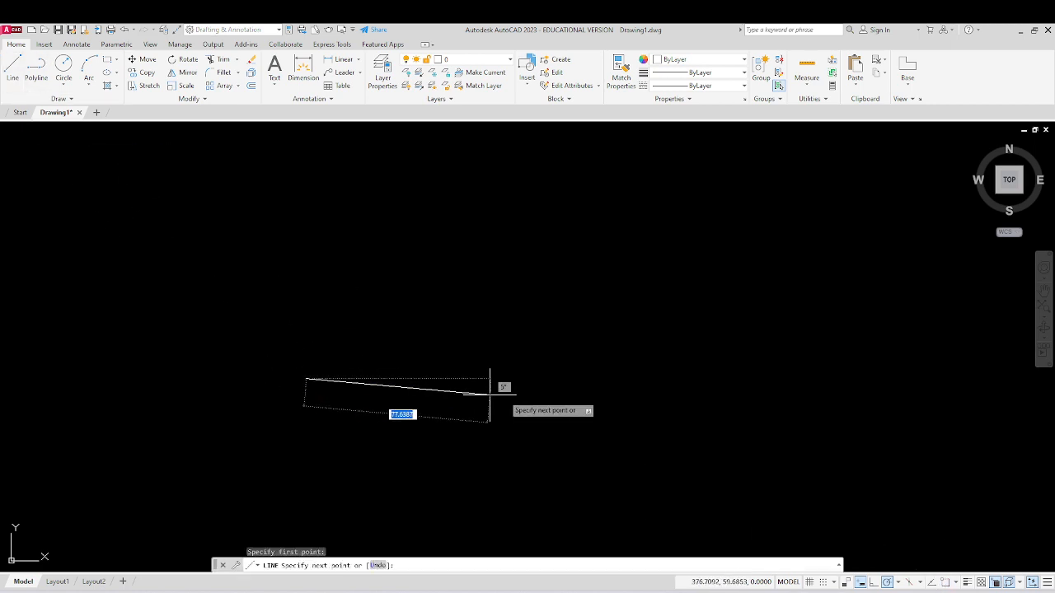
{"action": "left_click", "coordinate": [640, 378]}
{"action": "key", "text": "Return"}
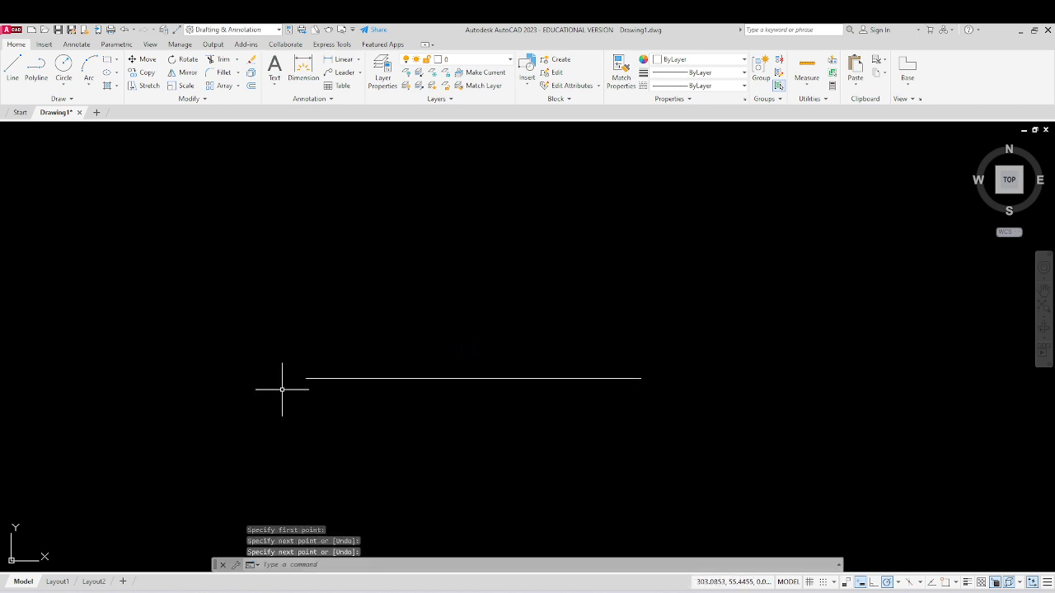
Try to draw a vertical line upward from the horizontal line's left endpoint without object snap, and inspect the corner up close
{"action": "key", "text": "Return"}
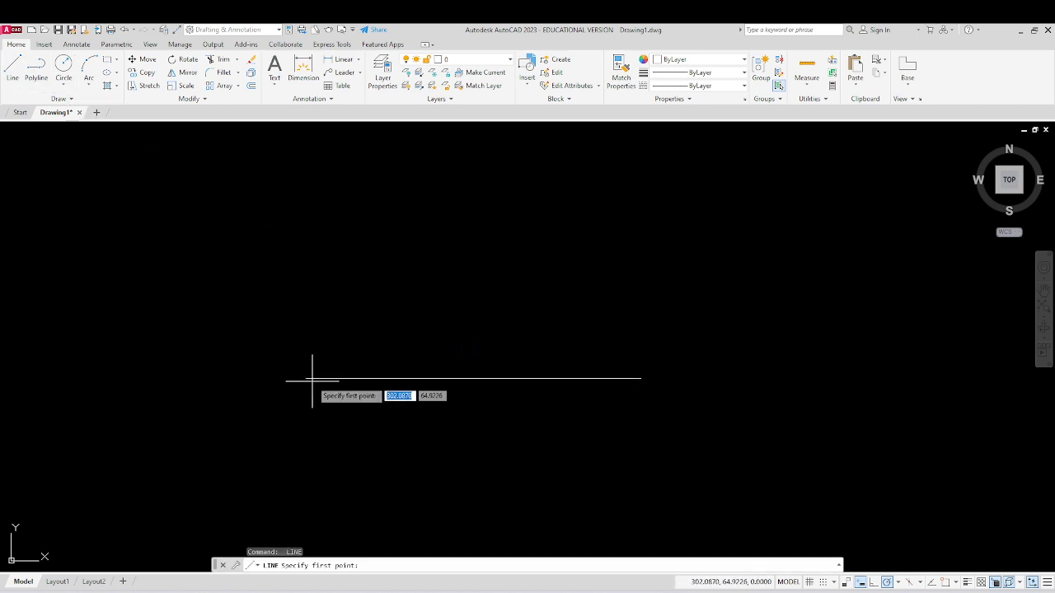
{"action": "scroll", "coordinate": [308, 381], "scroll_direction": "up", "scroll_amount": 2}
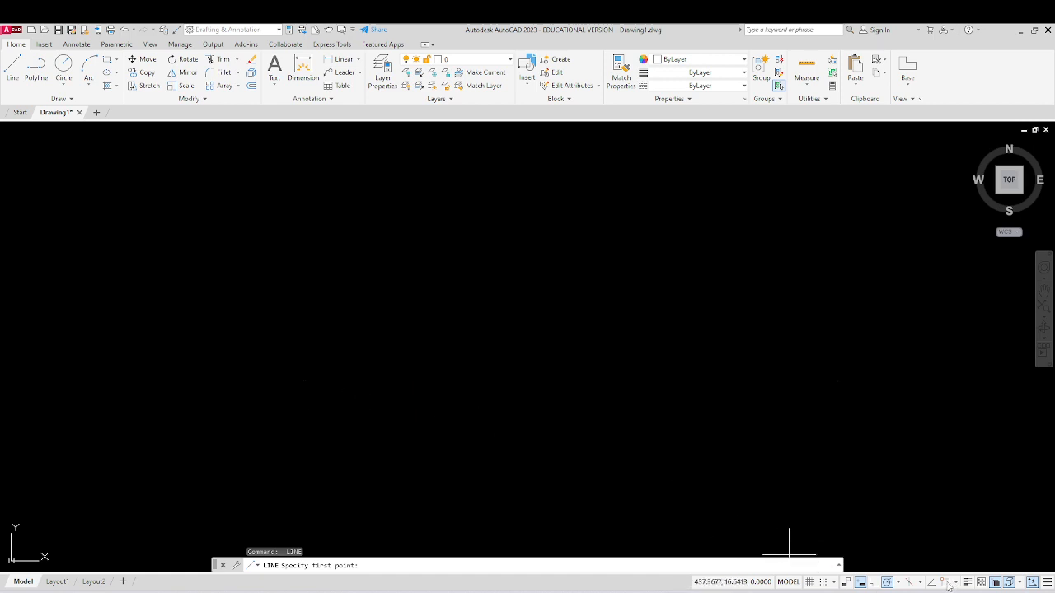
{"action": "left_click", "coordinate": [306, 382]}
{"action": "left_click", "coordinate": [305, 248]}
{"action": "key", "text": "Return"}
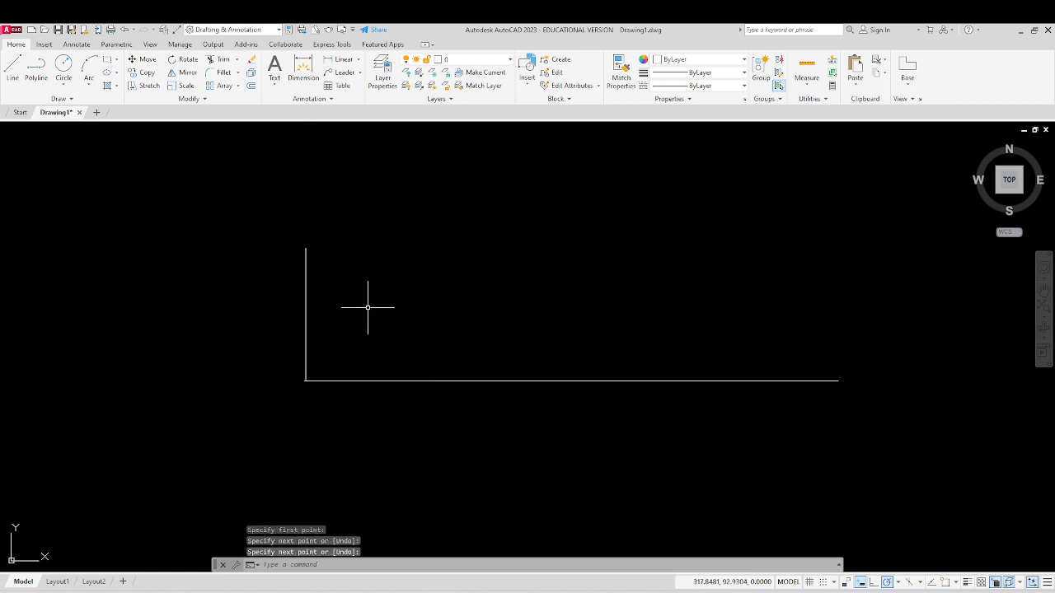
{"action": "scroll", "coordinate": [306, 379], "scroll_direction": "up", "scroll_amount": 4}
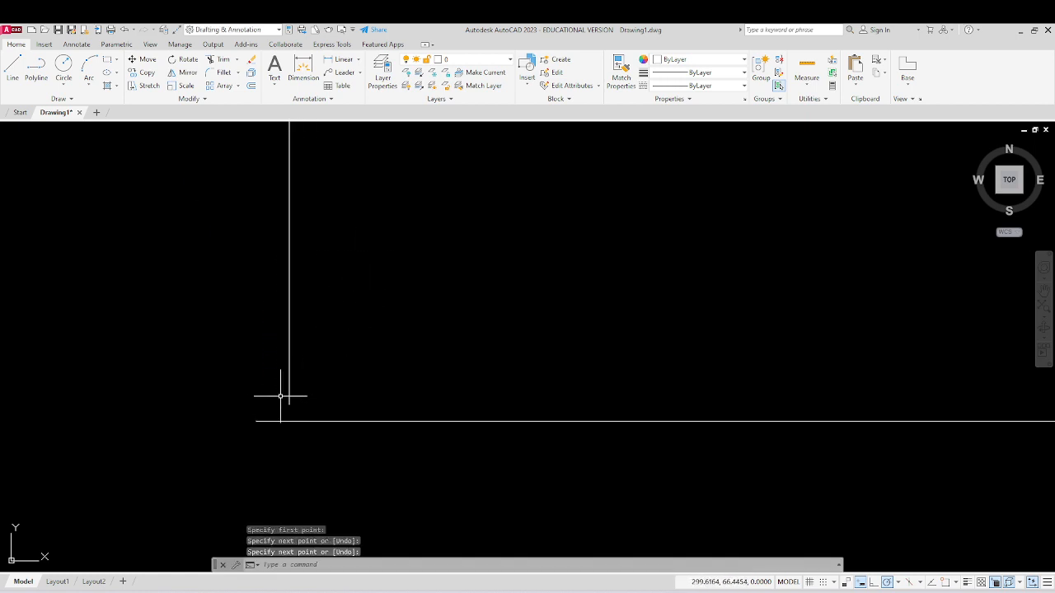
Try a second vertical line from the horizontal line's left endpoint while zoomed in, without object snap, and check where they meet
{"action": "key", "text": "Return"}
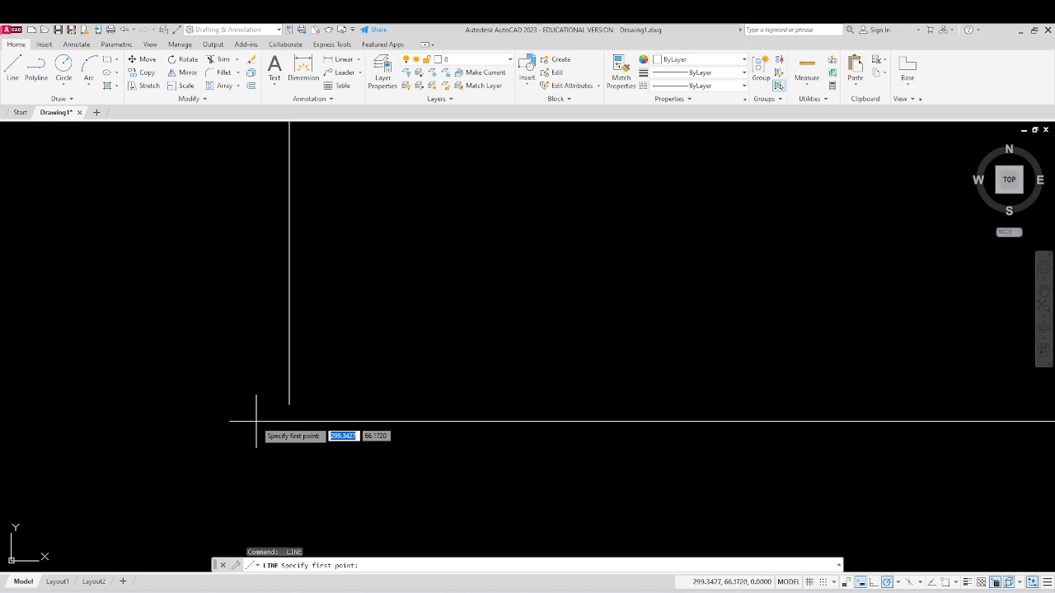
{"action": "left_click", "coordinate": [255, 422]}
{"action": "left_click", "coordinate": [255, 296]}
{"action": "key", "text": "Return"}
{"action": "scroll", "coordinate": [256, 421], "scroll_direction": "up", "scroll_amount": 5}
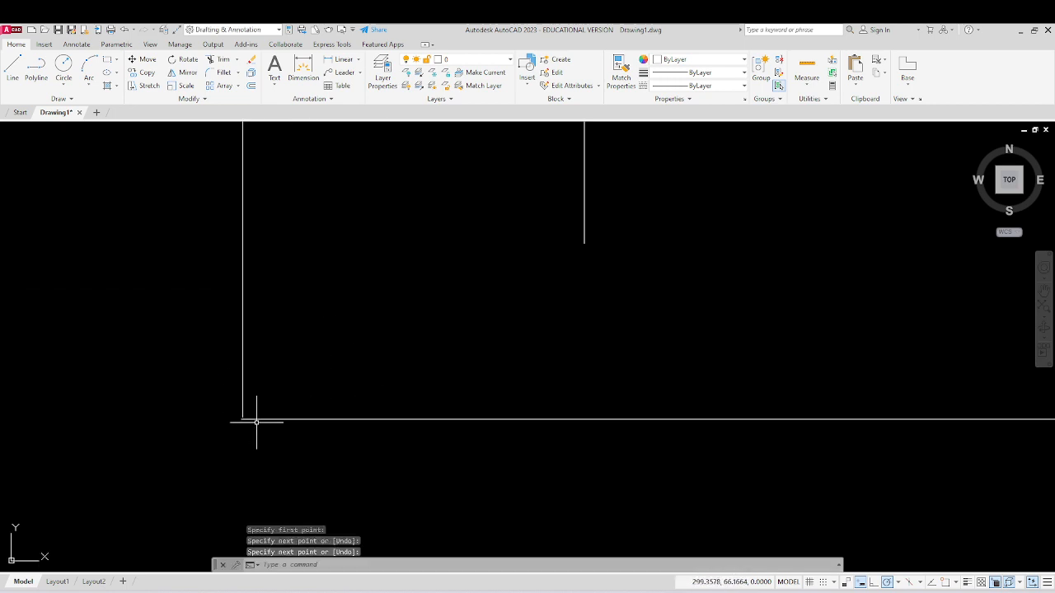
{"action": "scroll", "coordinate": [257, 420], "scroll_direction": "up", "scroll_amount": 6}
{"action": "scroll", "coordinate": [256, 418], "scroll_direction": "down", "scroll_amount": 5}
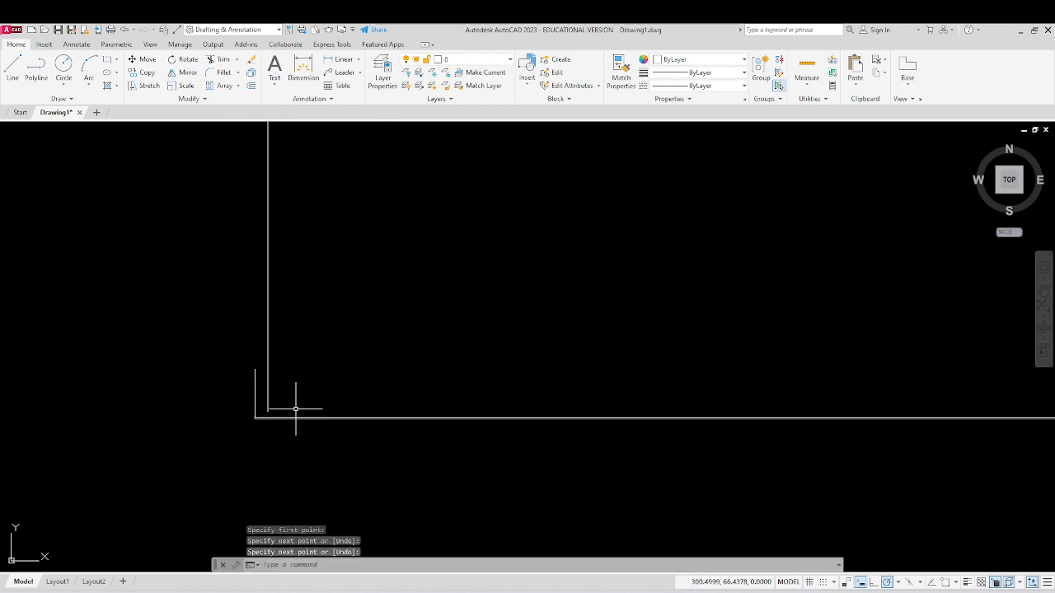
Erase the two vertical lines near the horizontal line's left end
{"action": "left_click", "coordinate": [298, 372]}
{"action": "left_click", "coordinate": [230, 390]}
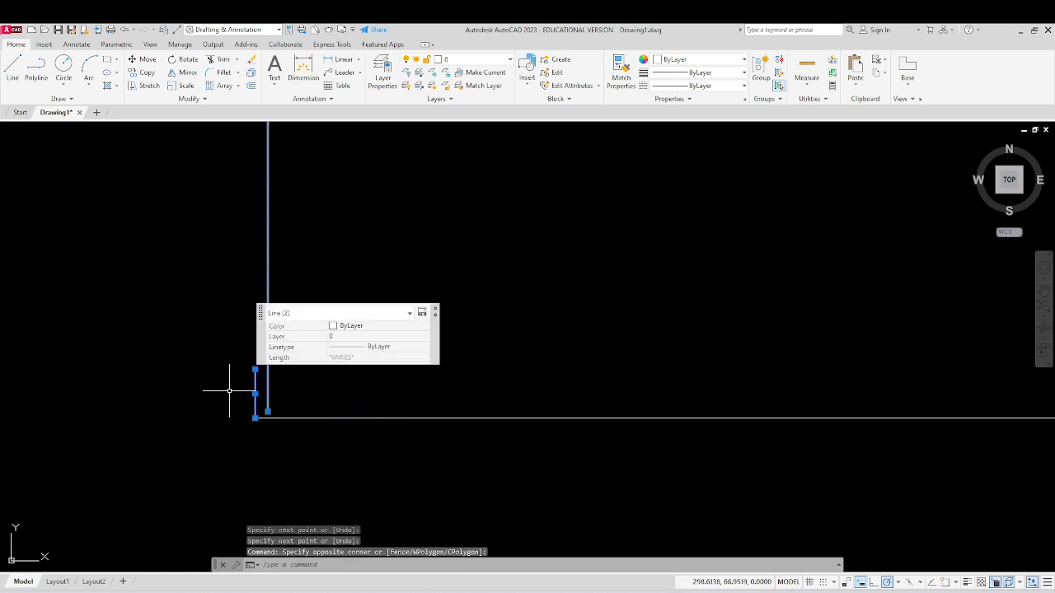
{"action": "key", "text": "Delete"}
{"action": "scroll", "coordinate": [280, 334], "scroll_direction": "down", "scroll_amount": 3}
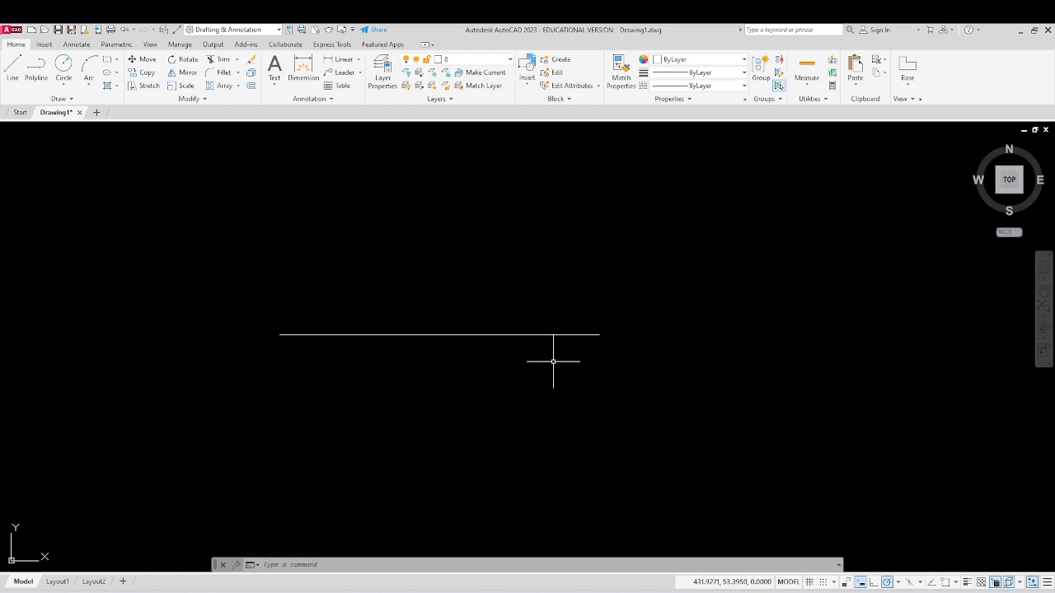
Draw a circle above and to the right of the horizontal line
{"action": "left_click", "coordinate": [64, 66]}
{"action": "left_click", "coordinate": [721, 246]}
{"action": "left_click", "coordinate": [764, 312]}
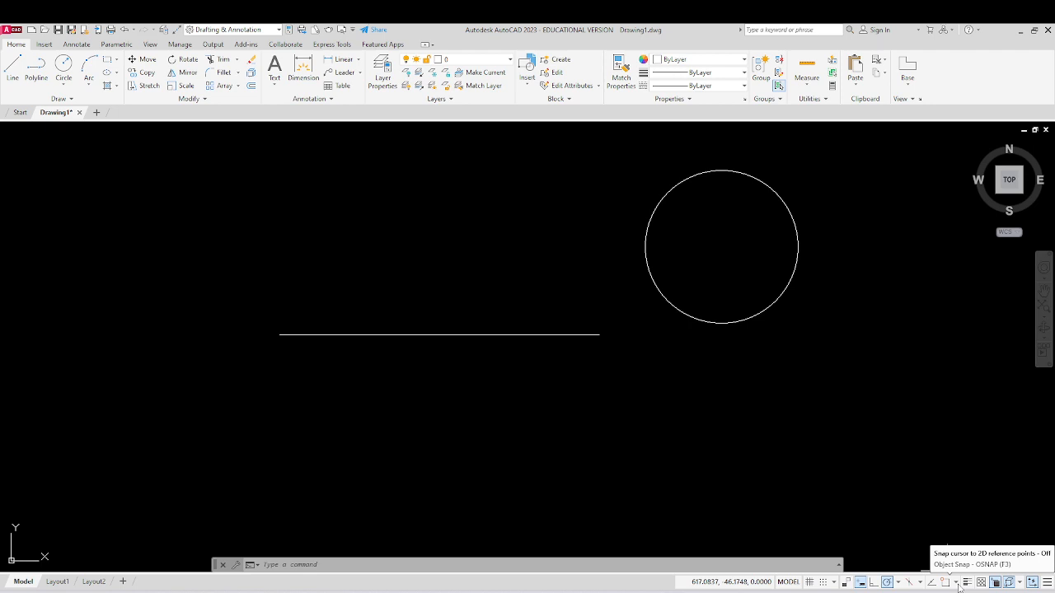
Adjust the running object snaps by turning off Perpendicular and Tangent and turning on Node and Quadrant
{"action": "left_click", "coordinate": [955, 583]}
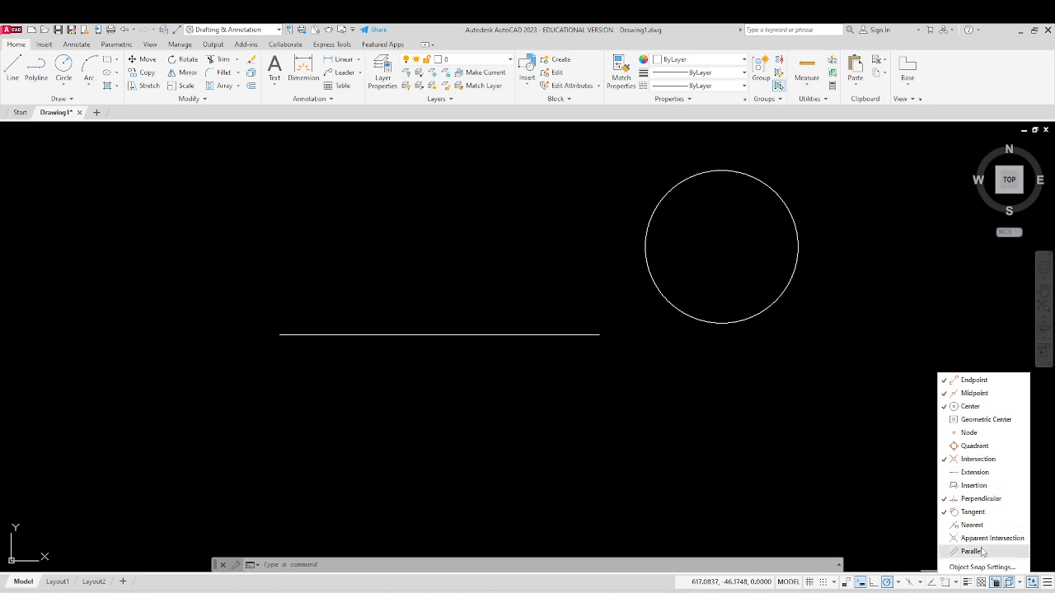
{"action": "left_click", "coordinate": [974, 512]}
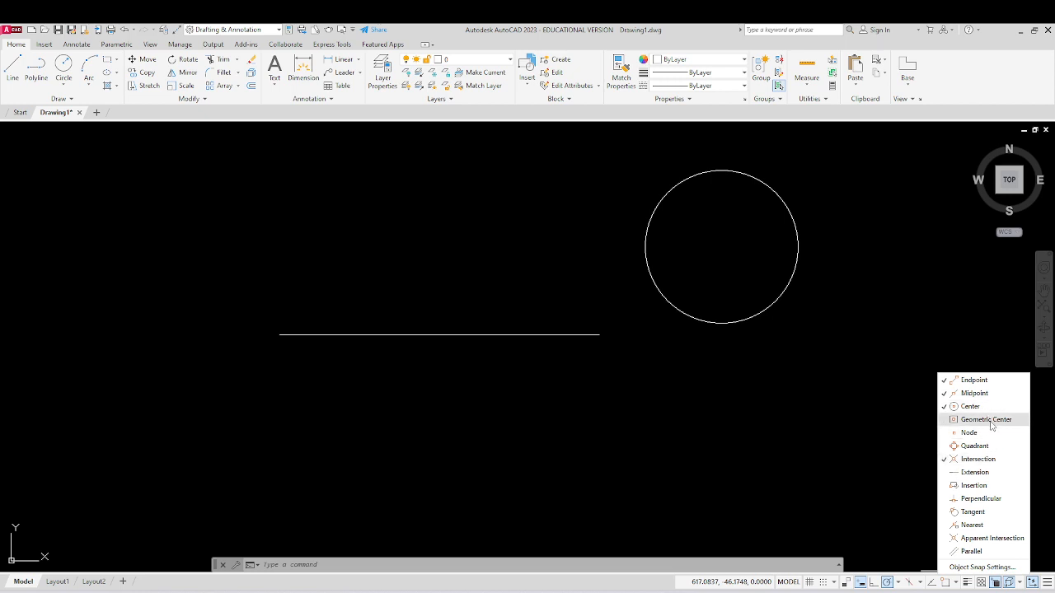
{"action": "left_click", "coordinate": [989, 434]}
{"action": "left_click", "coordinate": [987, 446]}
{"action": "left_click", "coordinate": [866, 454]}
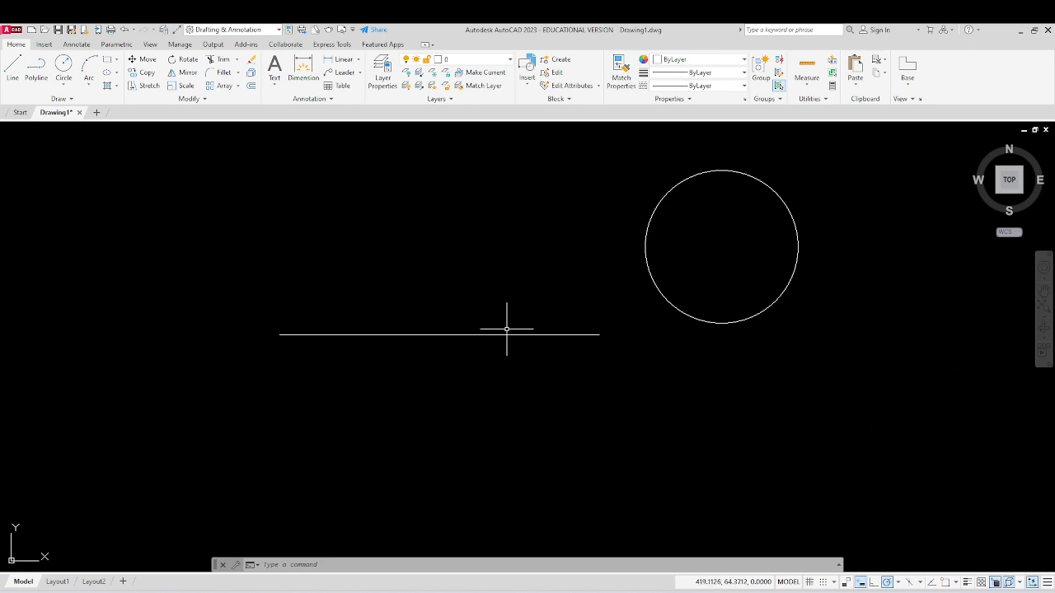
Turn on Object Snap and draw a vertical line upward from the horizontal line's left endpoint, checking the corner up close
{"action": "left_click", "coordinate": [11, 72]}
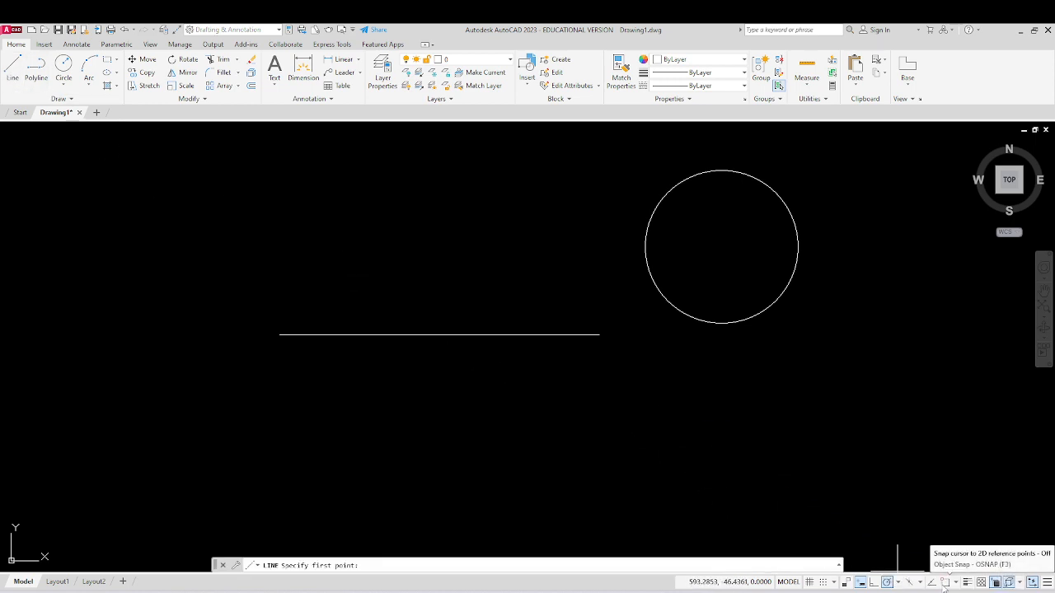
{"action": "left_click", "coordinate": [944, 582]}
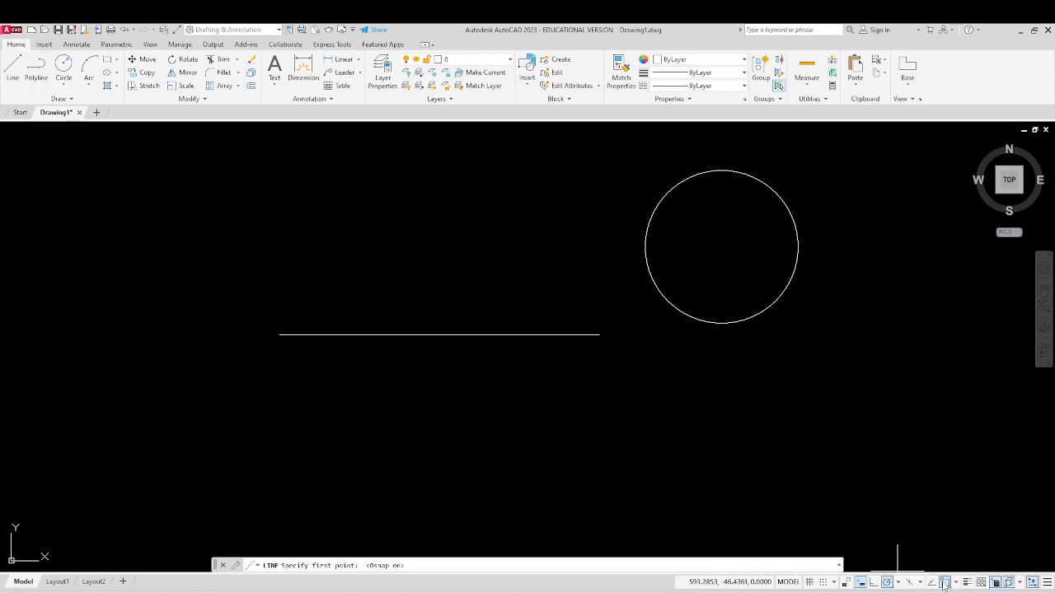
{"action": "left_click", "coordinate": [281, 334]}
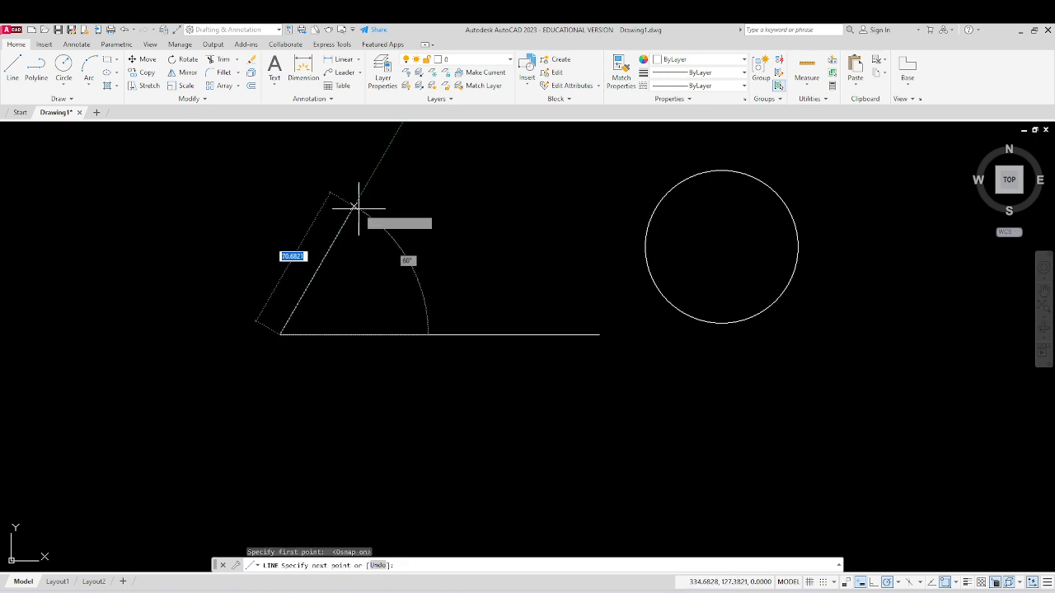
{"action": "left_click", "coordinate": [280, 206]}
{"action": "key", "text": "Return"}
{"action": "scroll", "coordinate": [286, 335], "scroll_direction": "up", "scroll_amount": 5}
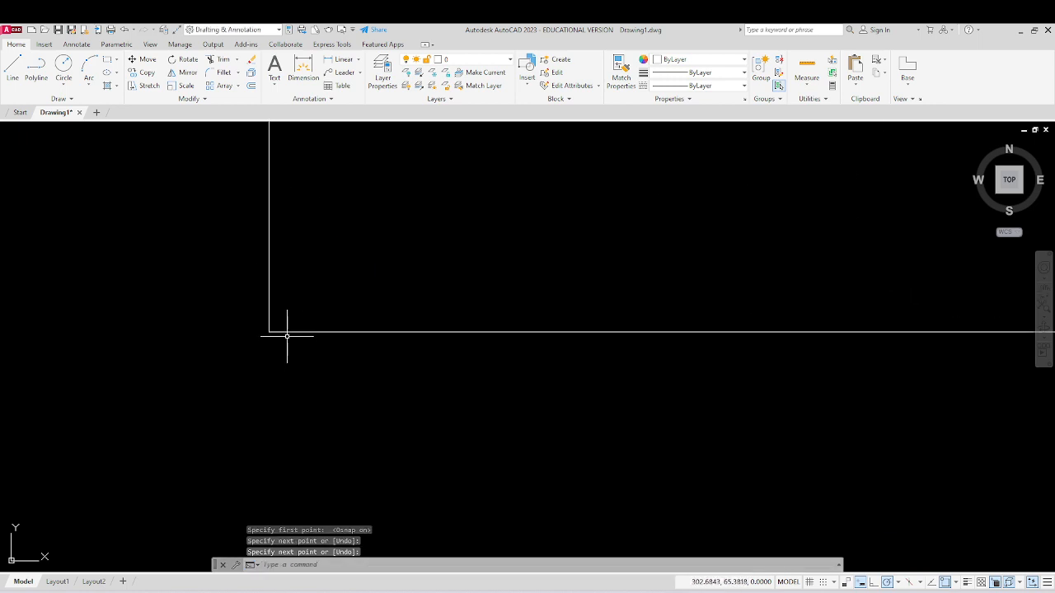
{"action": "scroll", "coordinate": [287, 335], "scroll_direction": "down", "scroll_amount": 5}
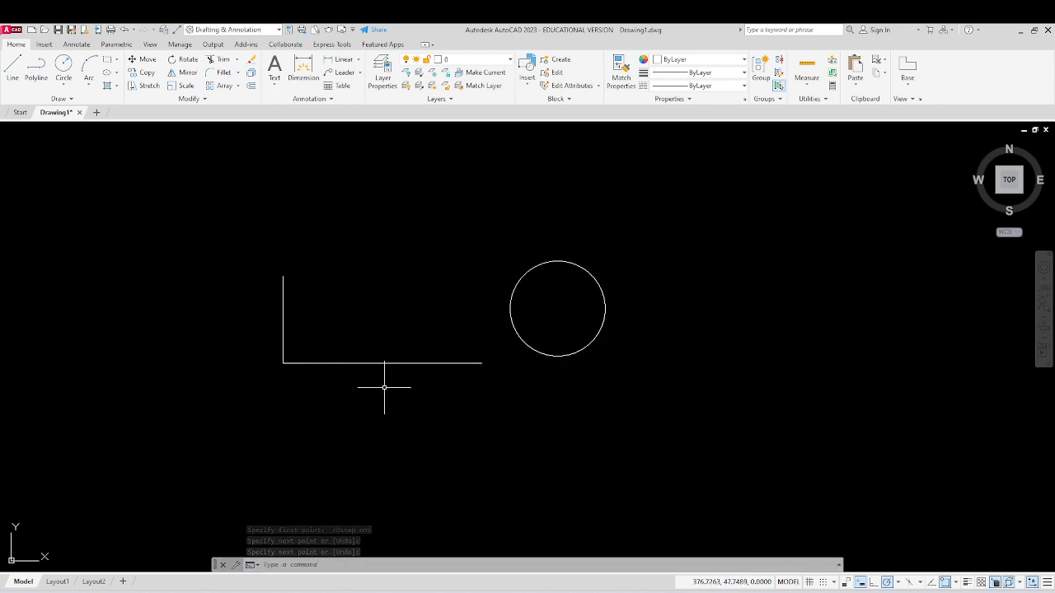
Draw a vertical line upward from the horizontal line's midpoint using the Midpoint snap
{"action": "key", "text": "Return"}
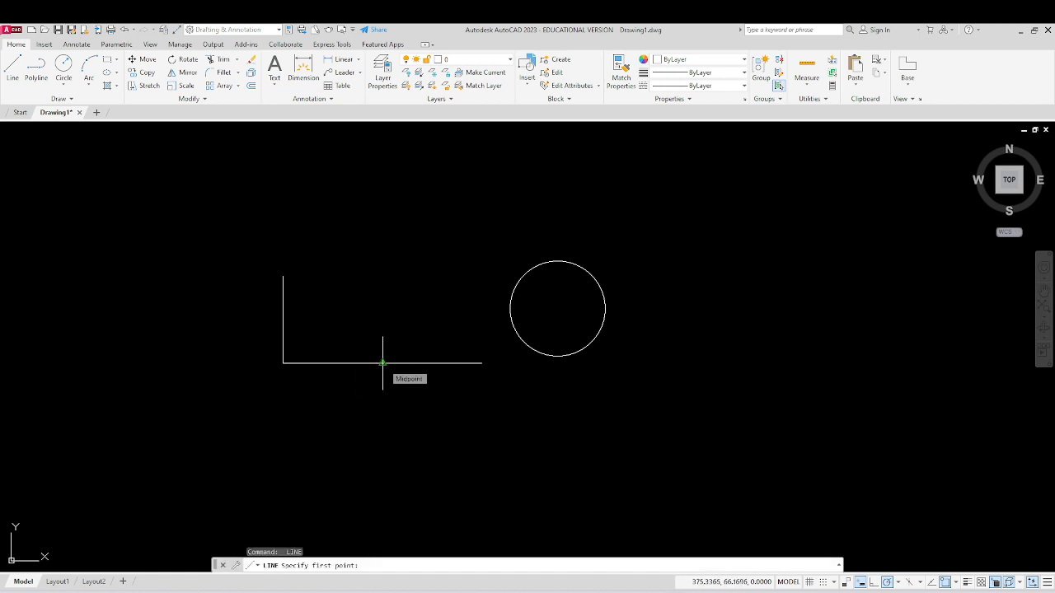
{"action": "left_click", "coordinate": [382, 363]}
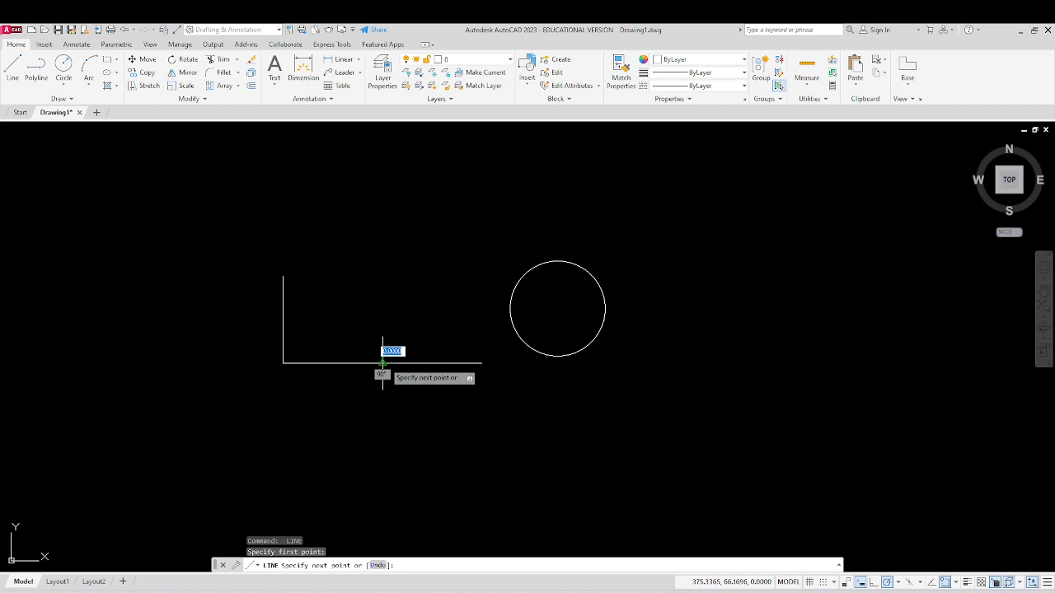
{"action": "left_click", "coordinate": [383, 248]}
{"action": "key", "text": "Return"}
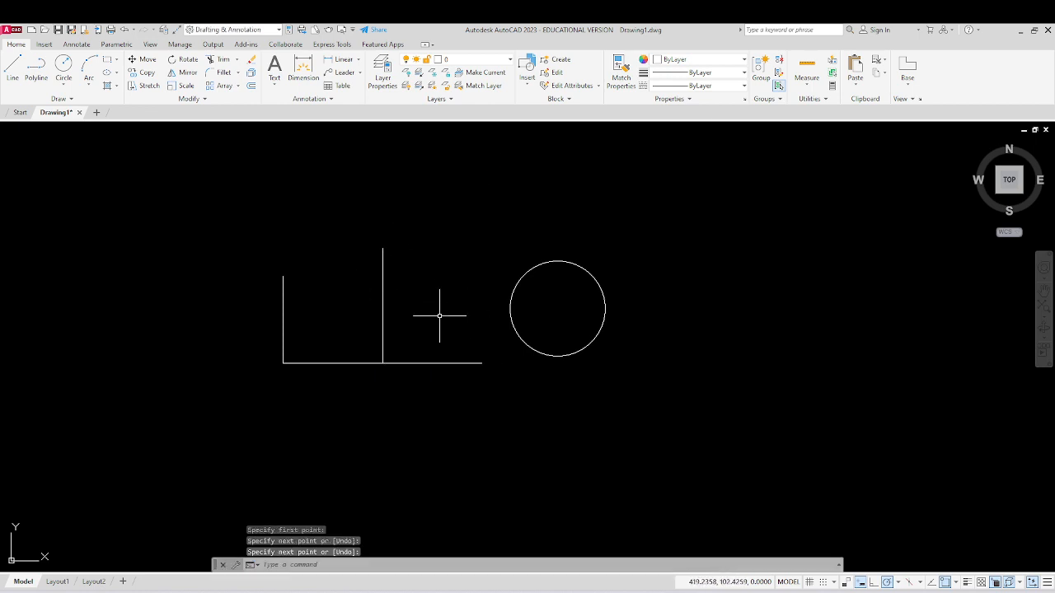
Draw a line from the circle's center outward to the upper right, past the circle, using the Center snap
{"action": "key", "text": "Return"}
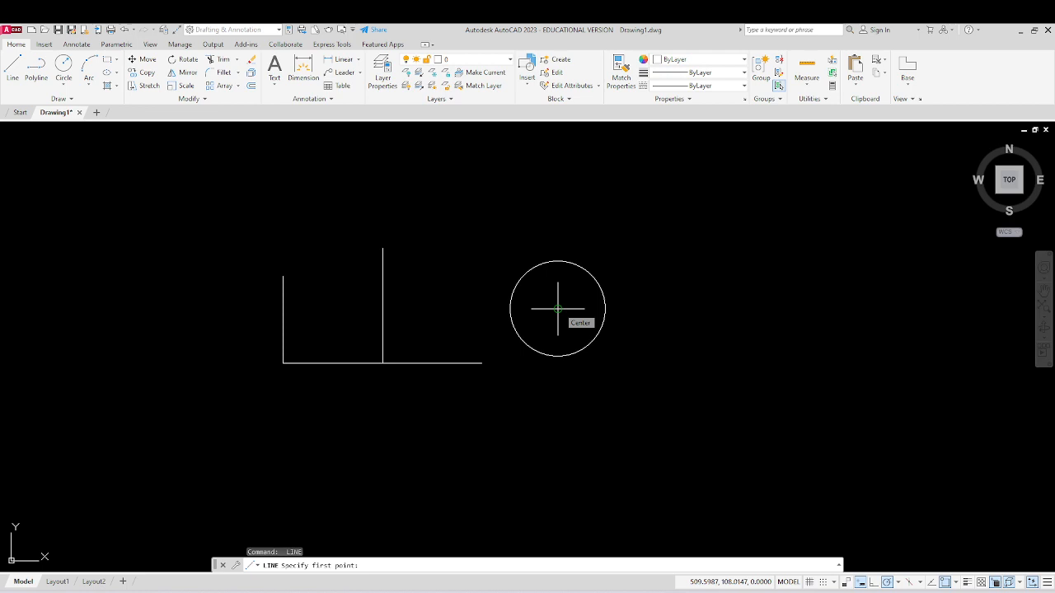
{"action": "left_click", "coordinate": [558, 309]}
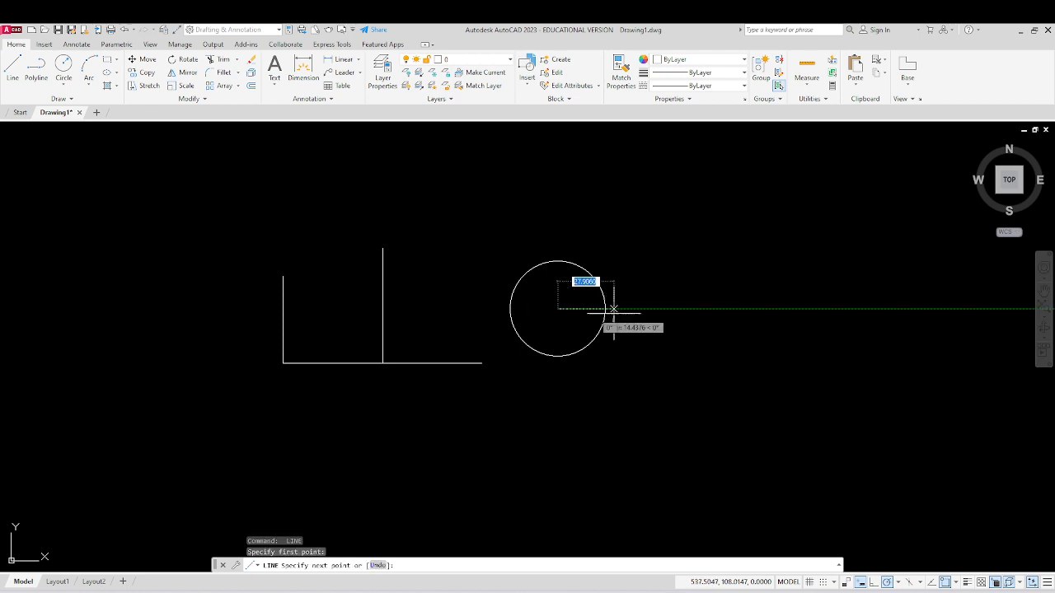
{"action": "left_click", "coordinate": [732, 267]}
{"action": "key", "text": "Return"}
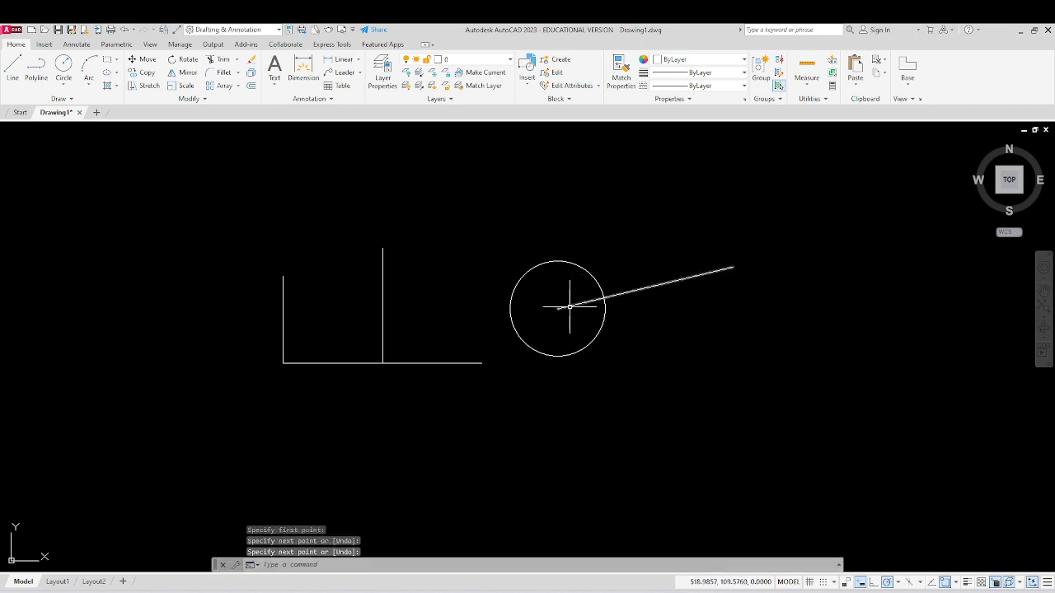
Draw a line from the circle's top quadrant point to the upper right, roughly parallel to the center line
{"action": "key", "text": "Return"}
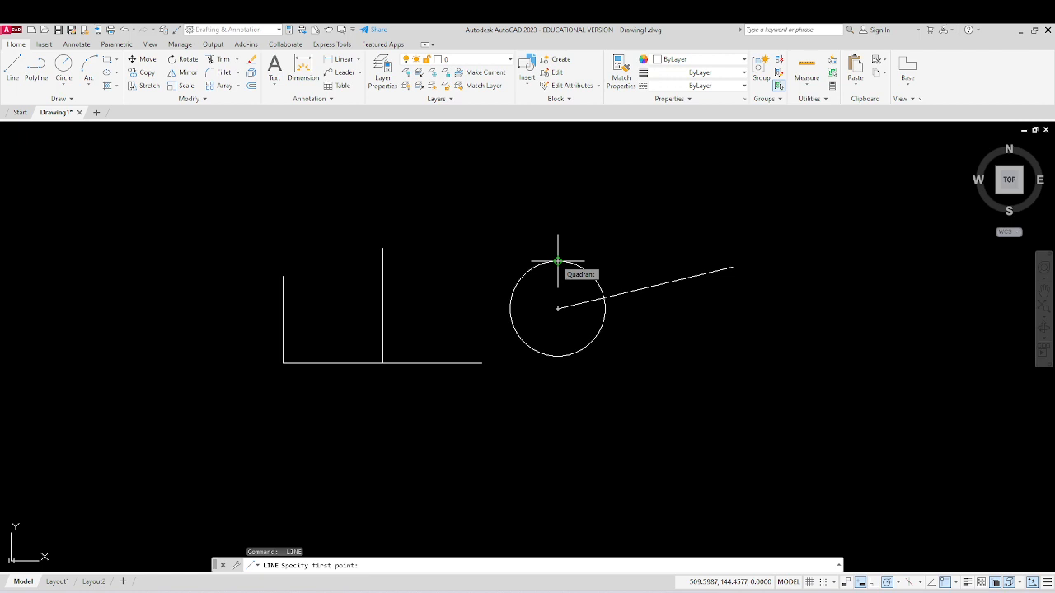
{"action": "left_click", "coordinate": [558, 261]}
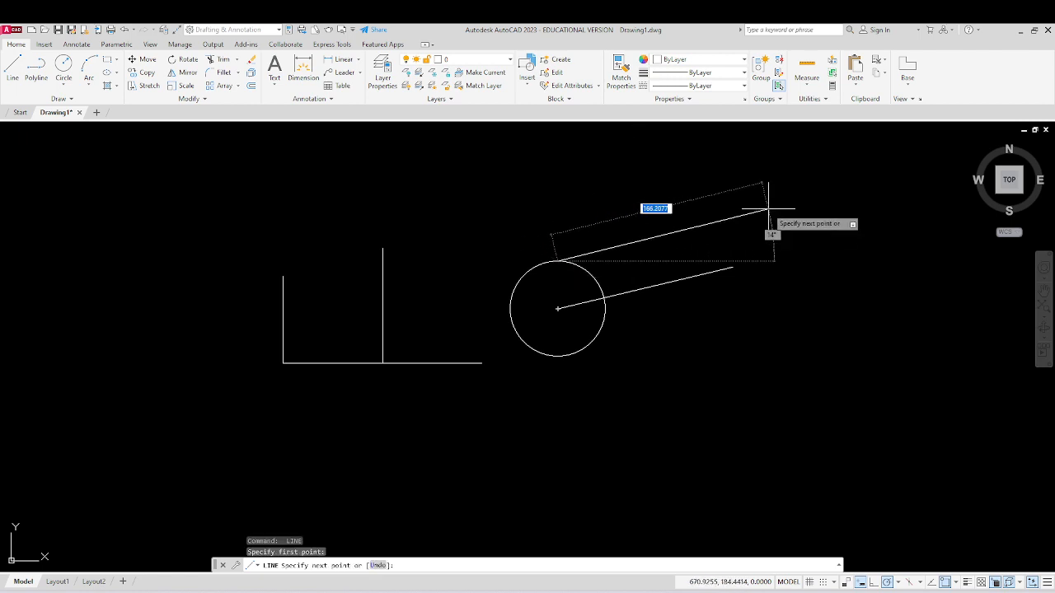
{"action": "left_click", "coordinate": [768, 209]}
{"action": "key", "text": "Return"}
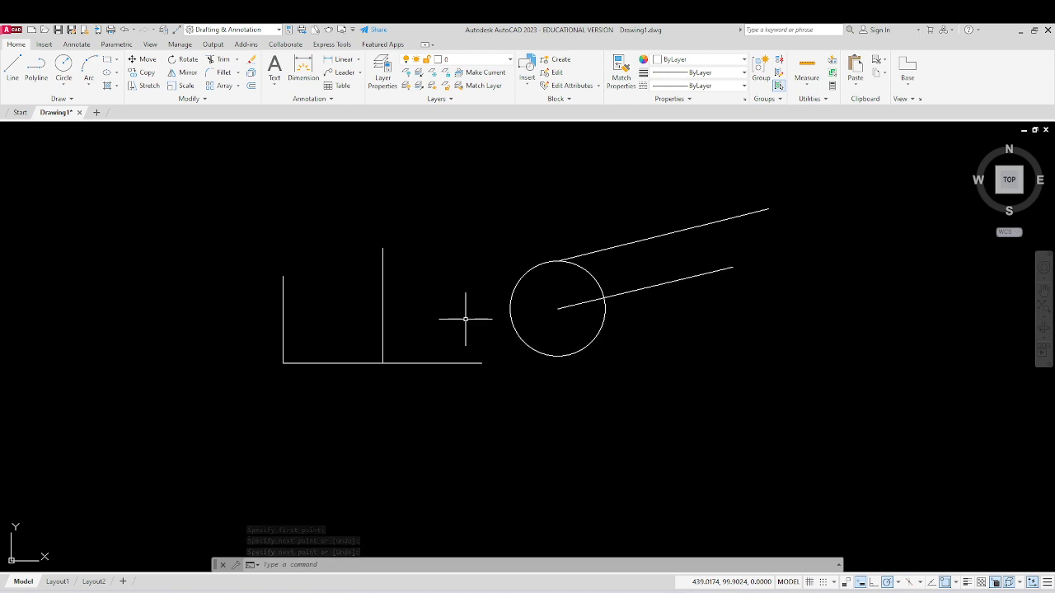
Start a line at the horizontal line's right endpoint and aim it toward the circle's upper-left side, checking the available object snaps
{"action": "left_click", "coordinate": [15, 77]}
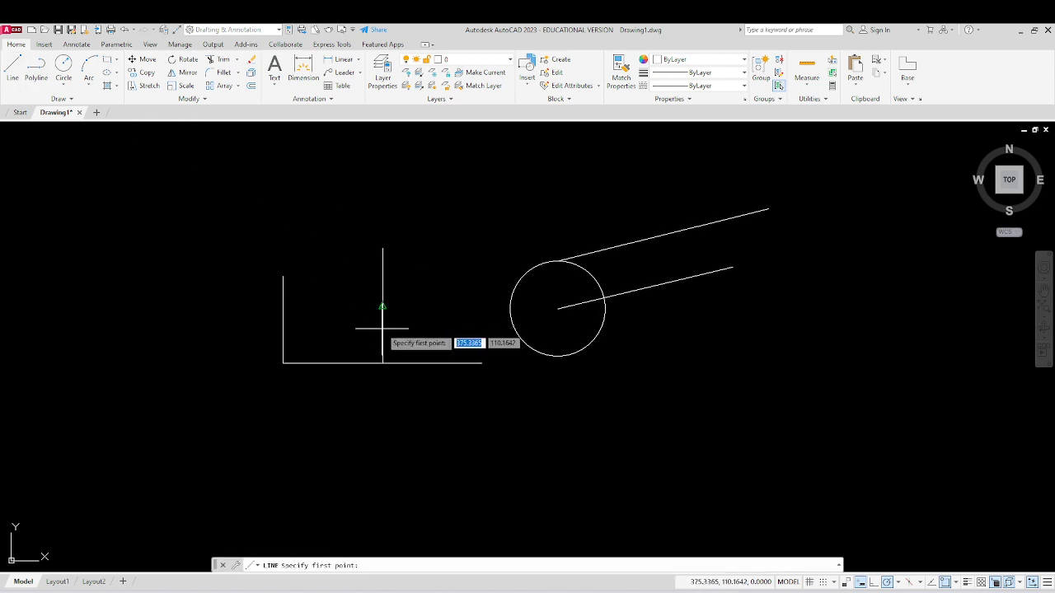
{"action": "left_click", "coordinate": [482, 363]}
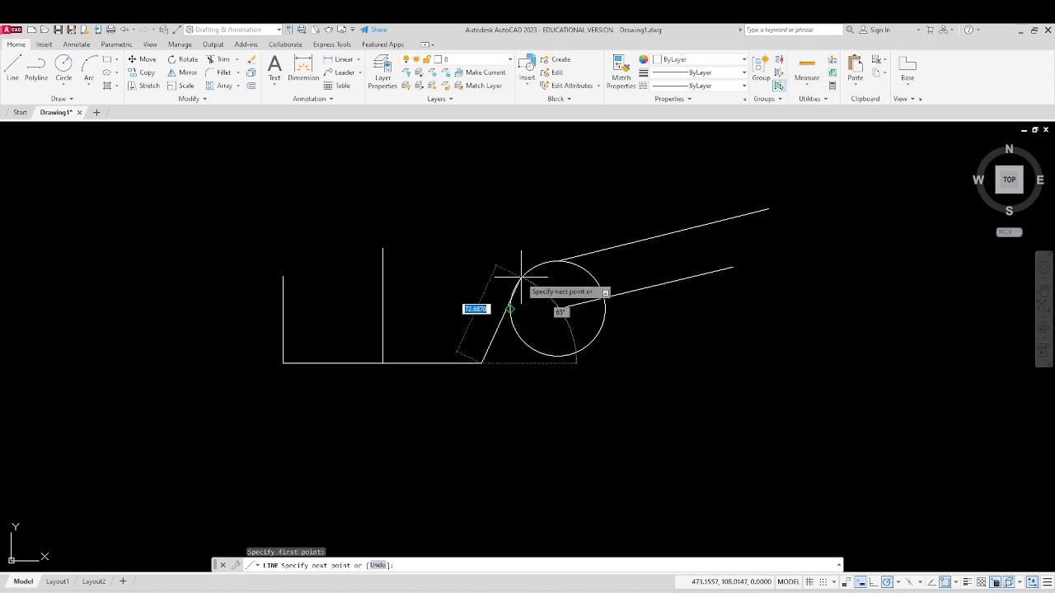
{"action": "scroll", "coordinate": [532, 259], "scroll_direction": "up", "scroll_amount": 5}
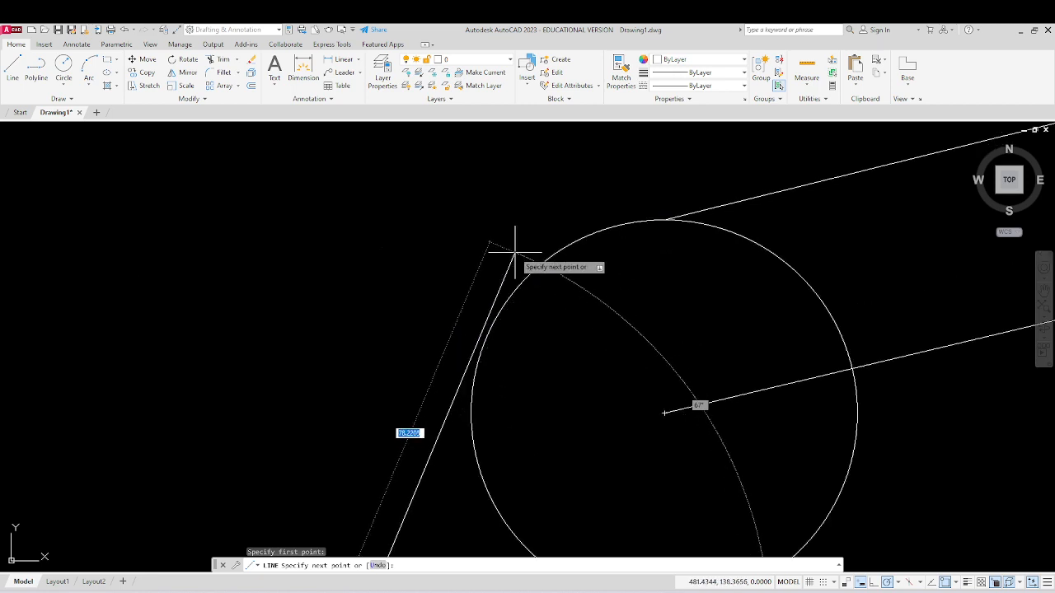
{"action": "scroll", "coordinate": [535, 264], "scroll_direction": "down", "scroll_amount": 5}
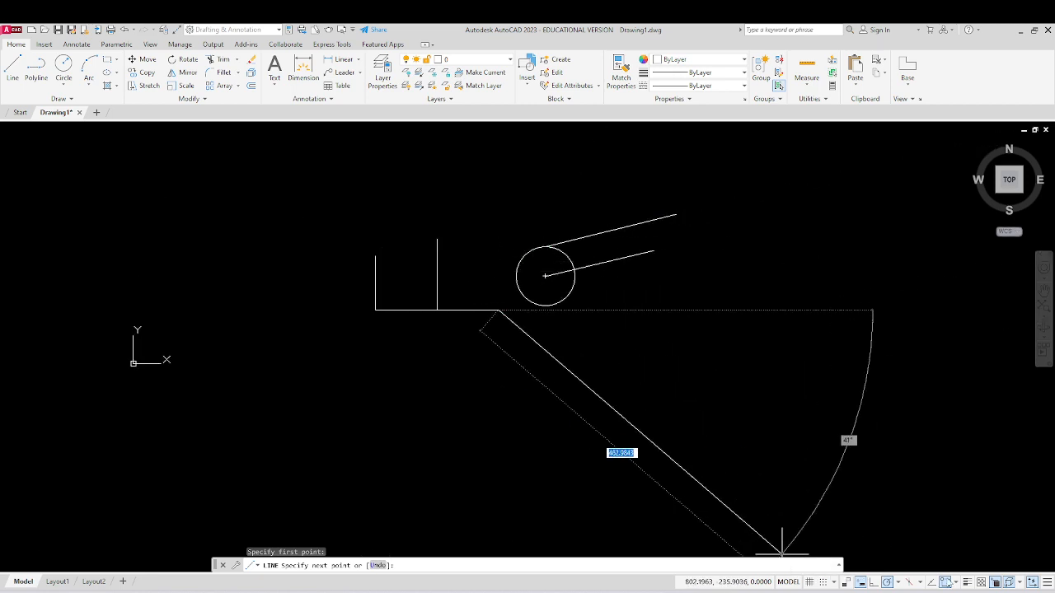
{"action": "left_click", "coordinate": [956, 584]}
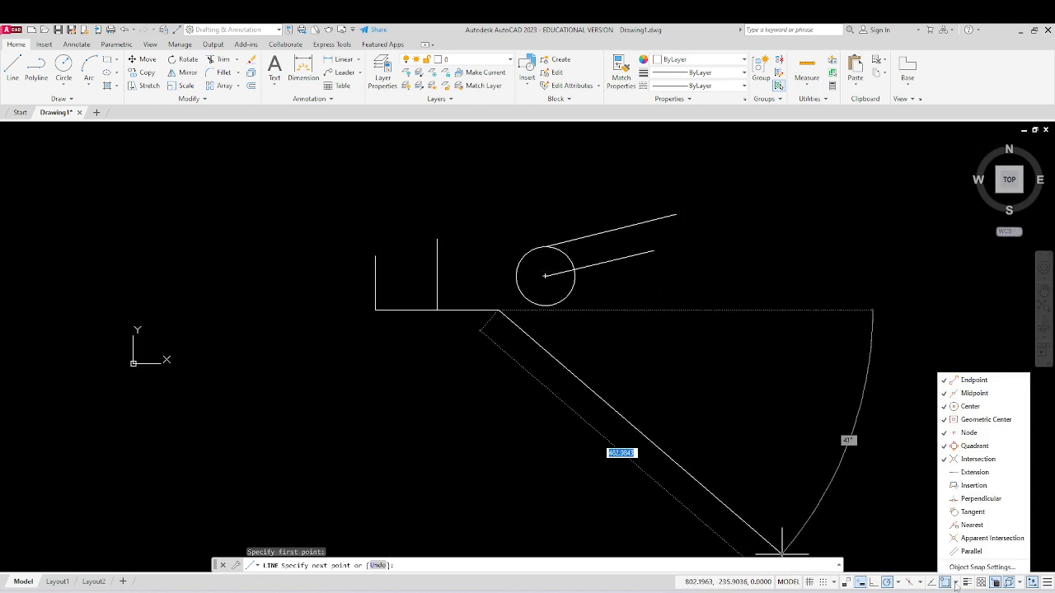
{"action": "left_click", "coordinate": [966, 514]}
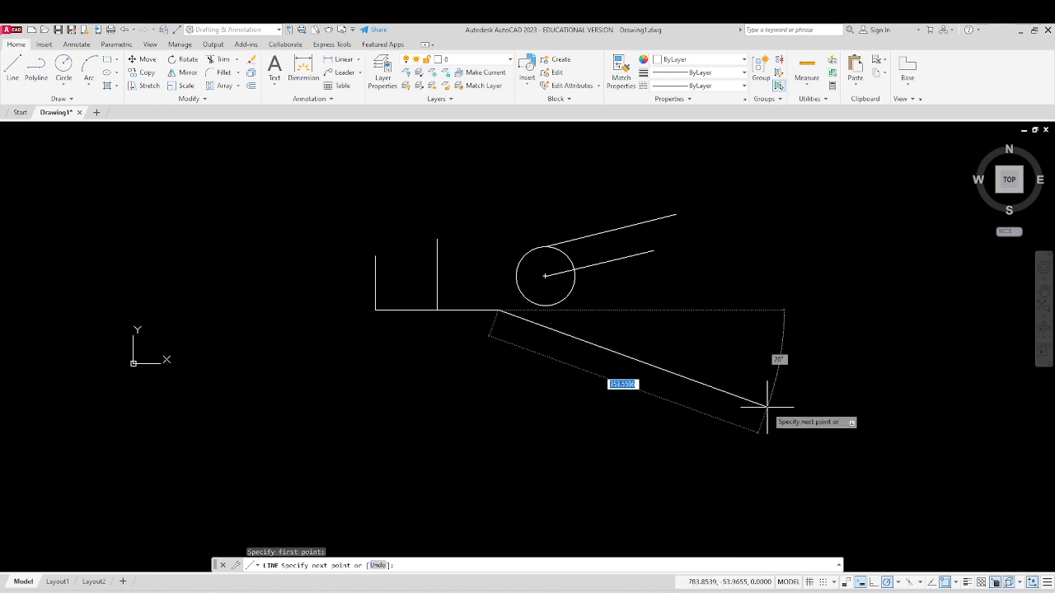
{"action": "middle_click_drag", "start_coordinate": [688, 337], "coordinate": [633, 414]}
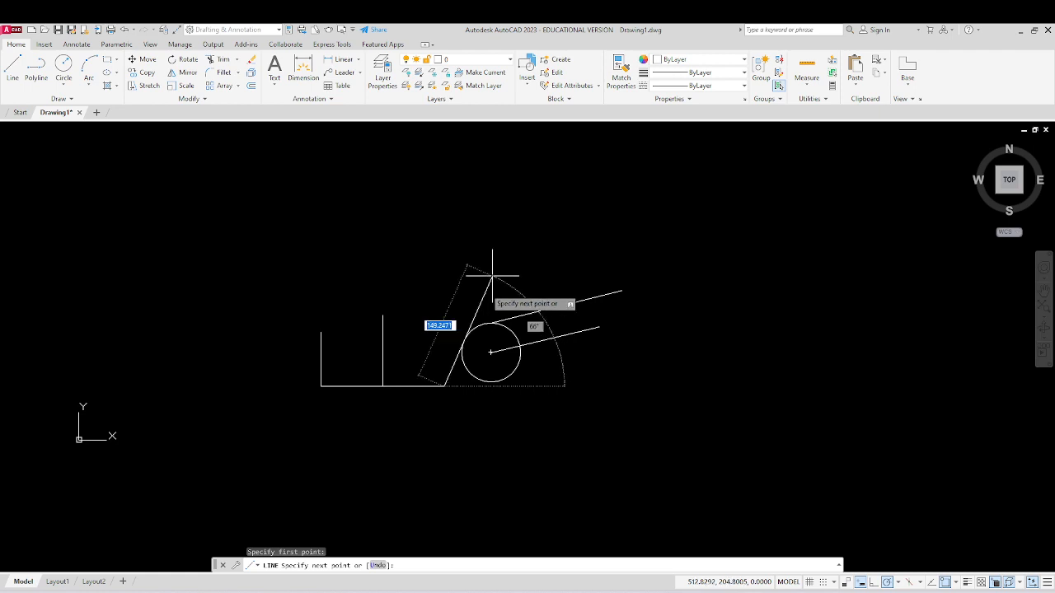
{"action": "scroll", "coordinate": [467, 332], "scroll_direction": "up", "scroll_amount": 2}
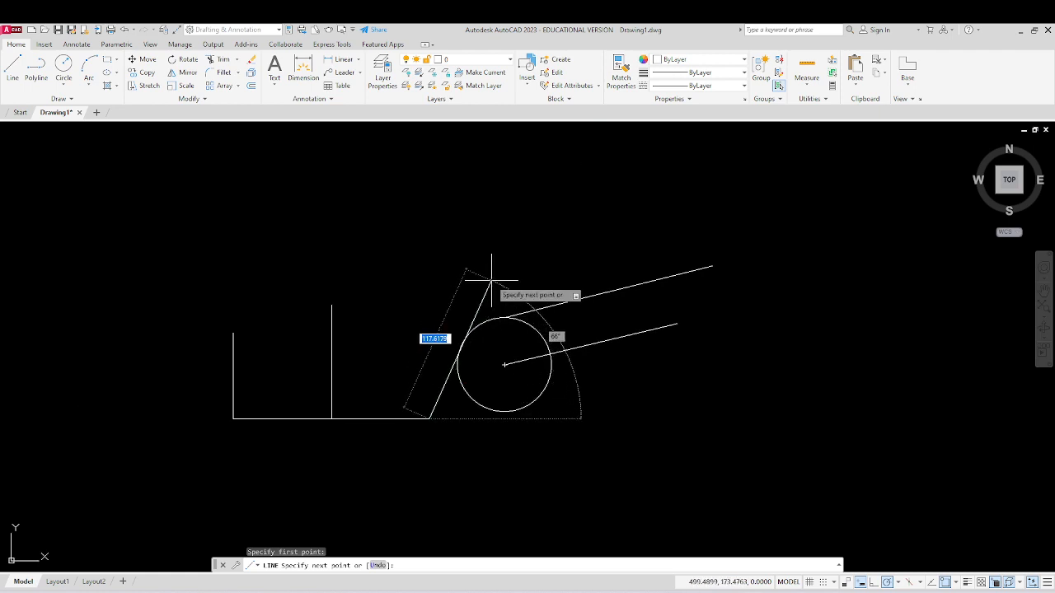
End the line tangent to the circle's upper-left side with a one-time Tangent snap override and finish the command
{"action": "key", "text": "F8"}
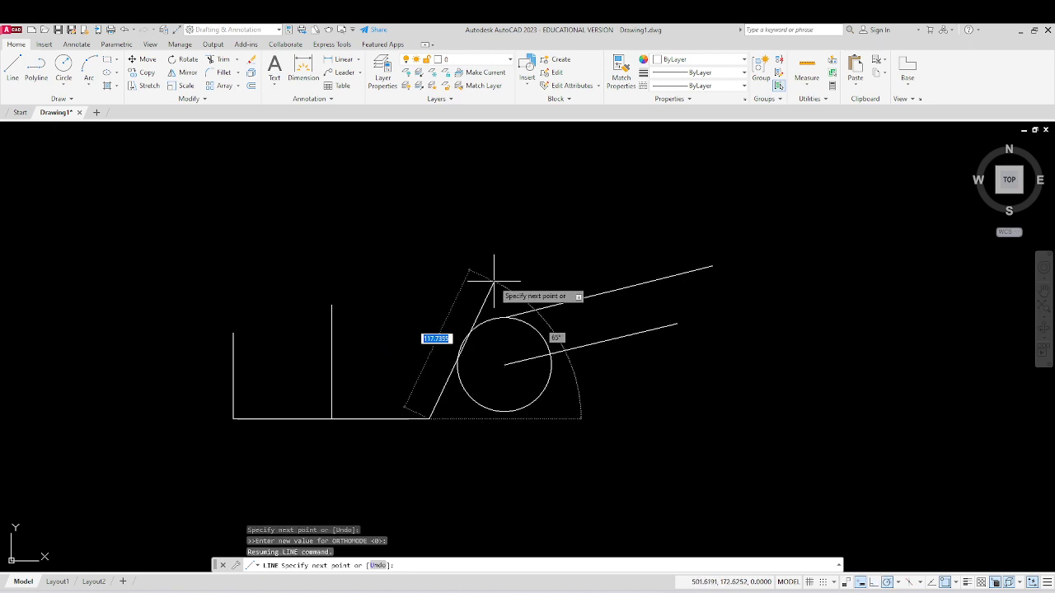
{"action": "key", "text": "shift"}
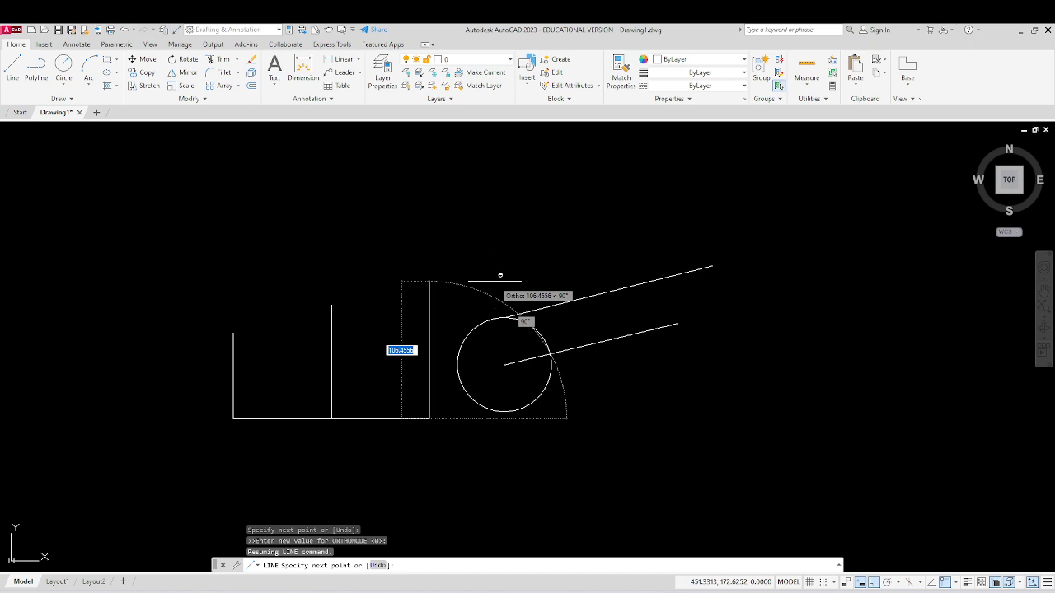
{"action": "right_click", "coordinate": [500, 275], "text": "shift"}
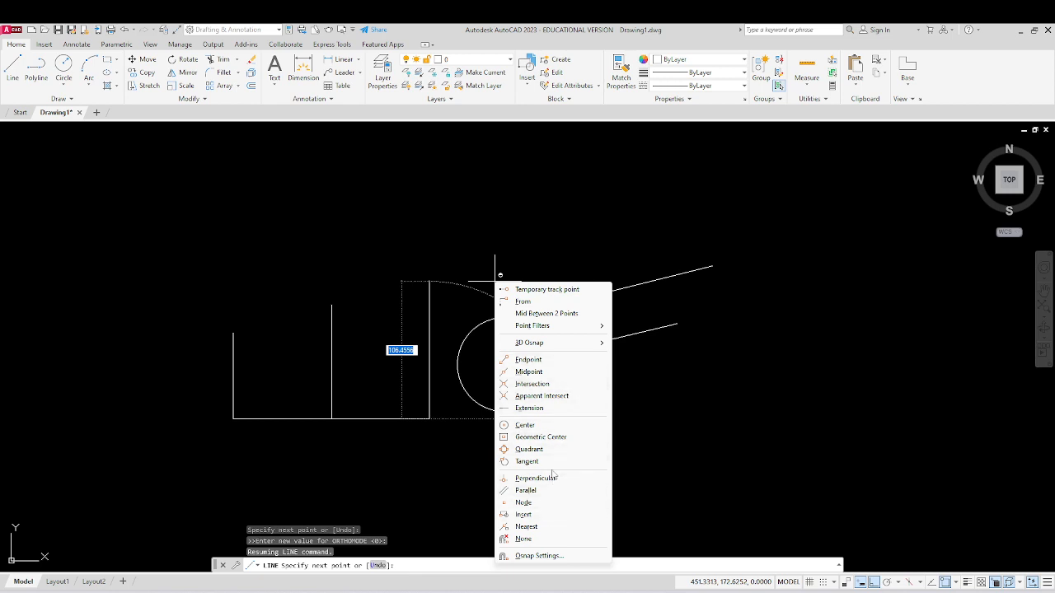
{"action": "left_click", "coordinate": [527, 461]}
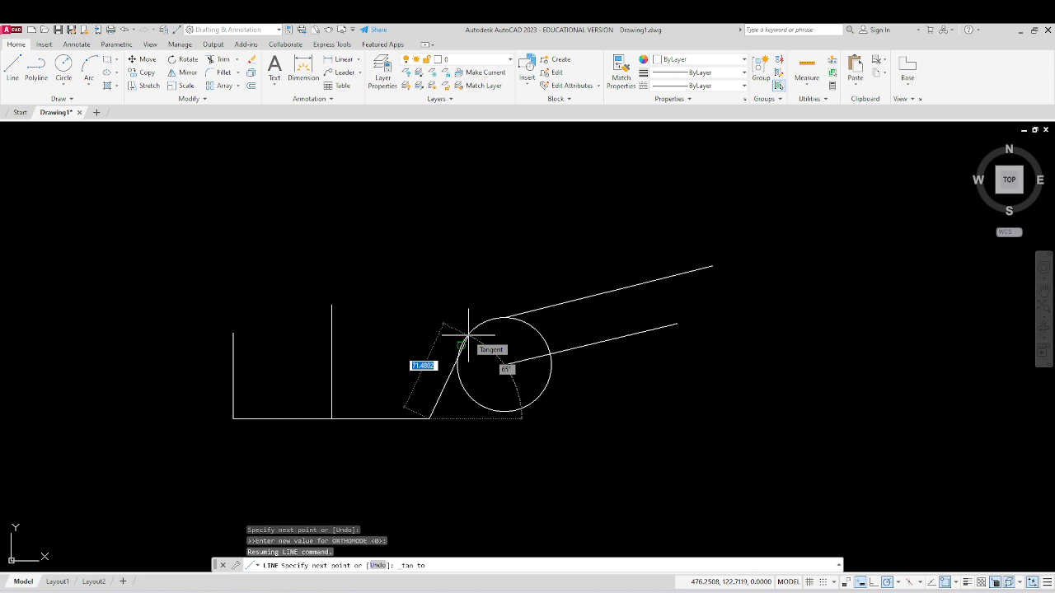
{"action": "left_click", "coordinate": [468, 336]}
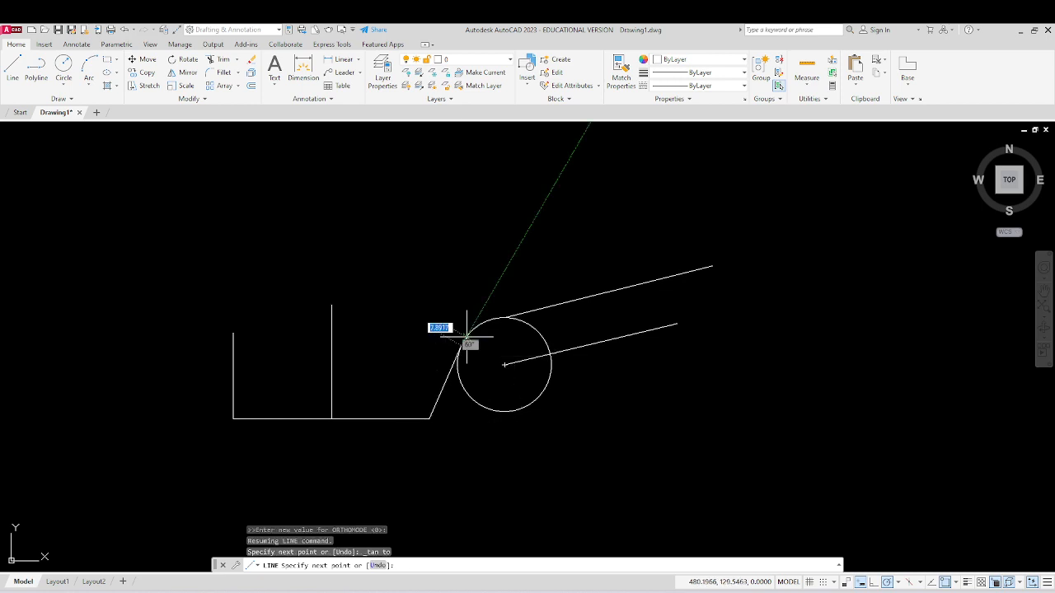
{"action": "key", "text": "Escape"}
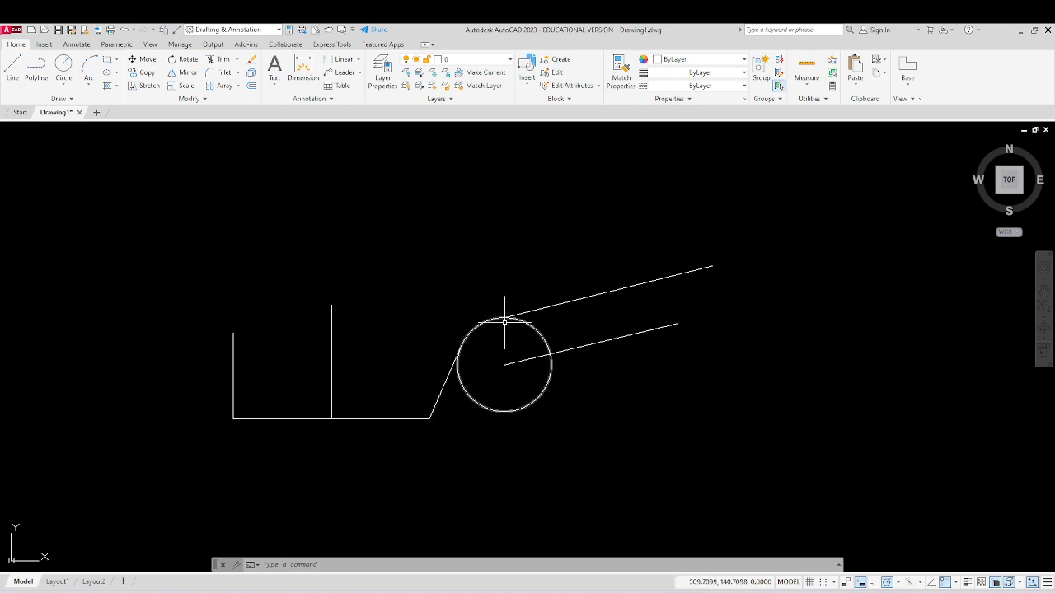
{"action": "left_click", "coordinate": [13, 66]}
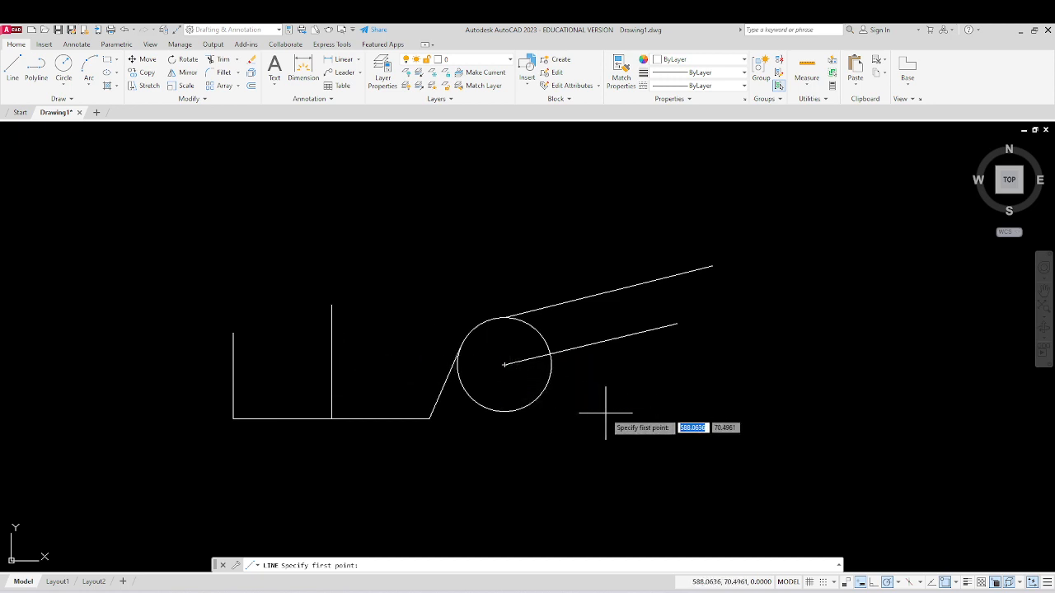
{"action": "key", "text": "Escape"}
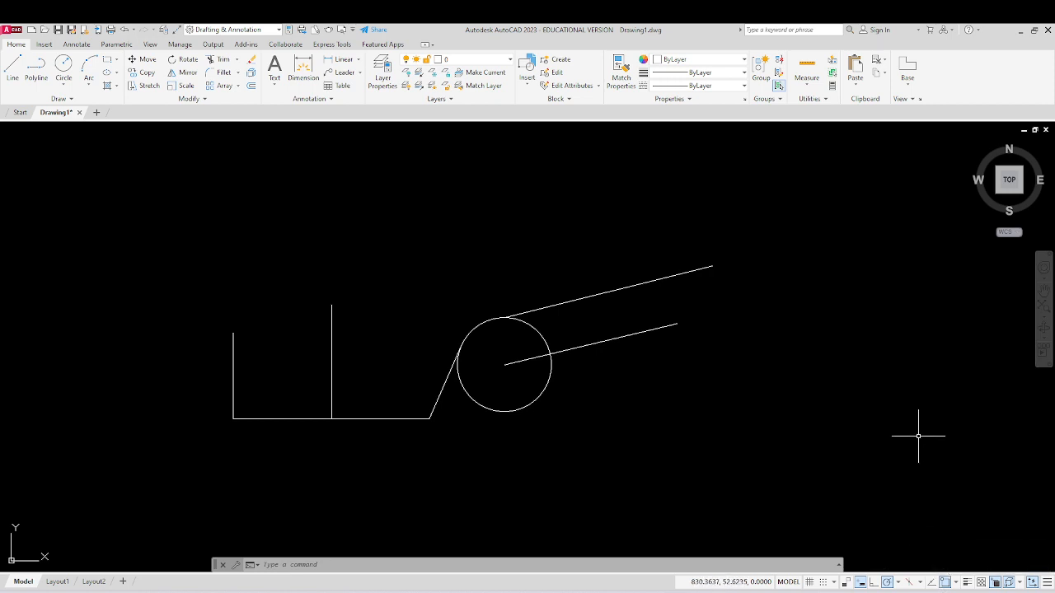
{"action": "left_click", "coordinate": [956, 583]}
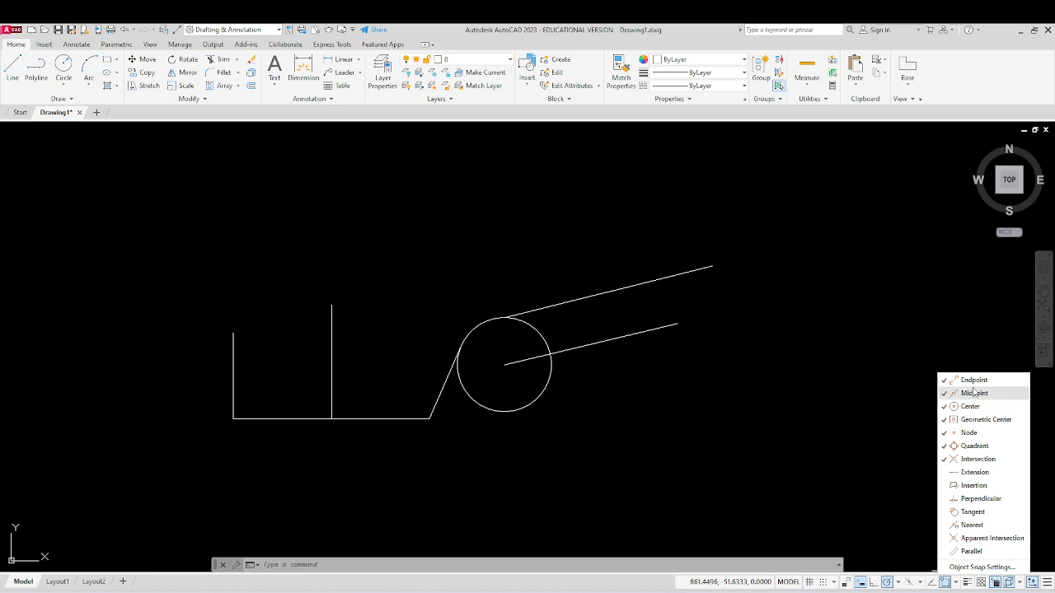
{"action": "left_click", "coordinate": [866, 400]}
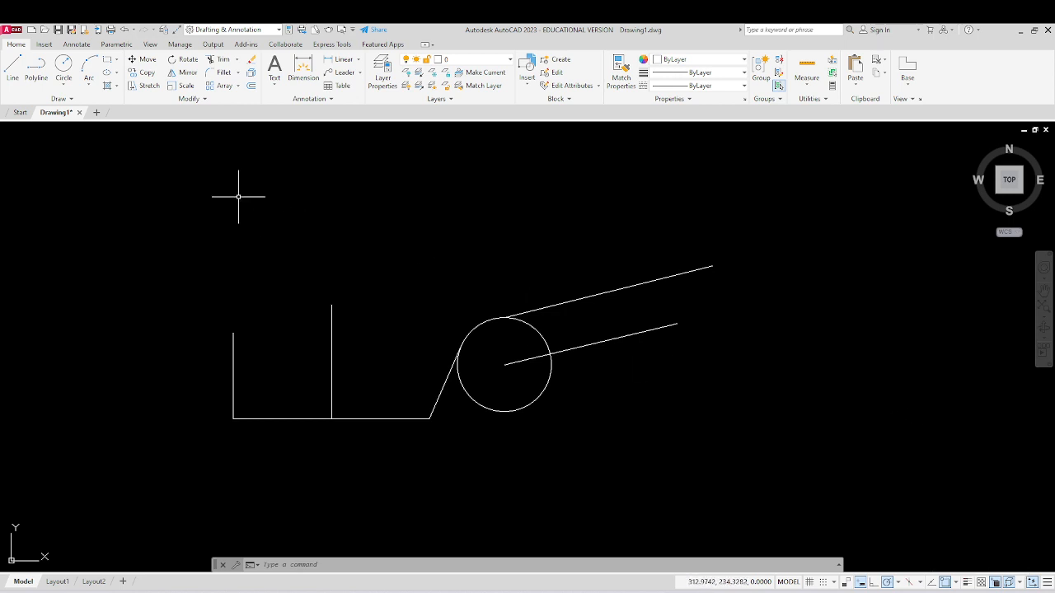
Draw a steep, nearly vertical line crossing both slanted lines to the right of the circle
{"action": "left_click", "coordinate": [14, 71]}
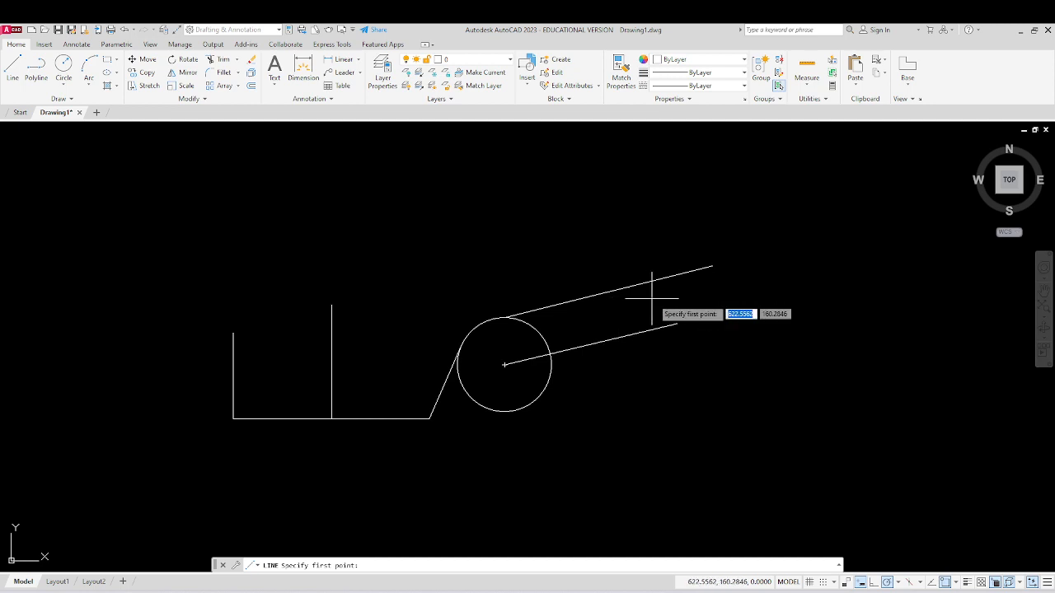
{"action": "left_click", "coordinate": [629, 206]}
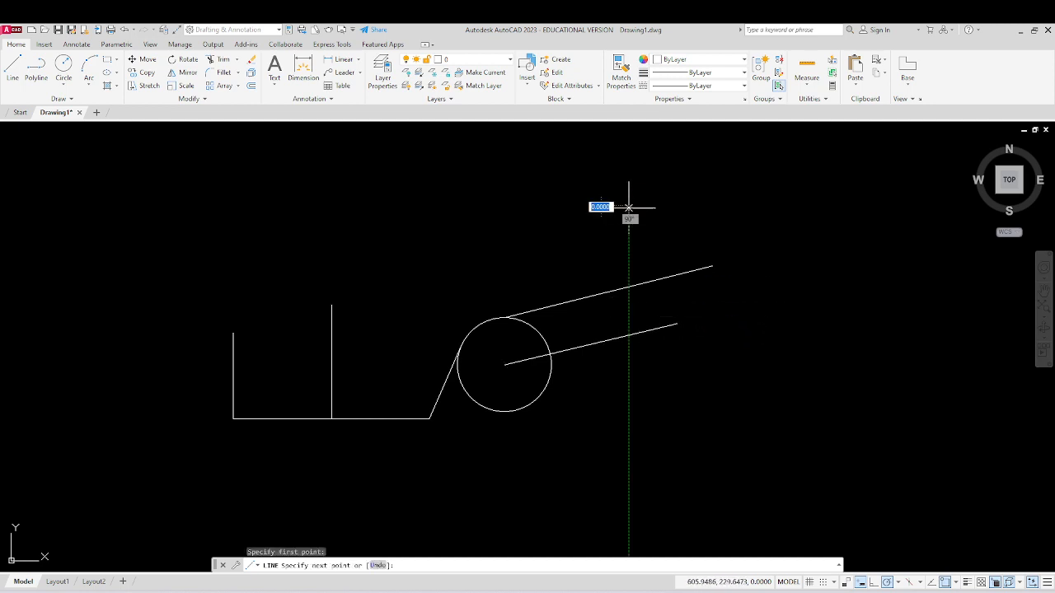
{"action": "left_click", "coordinate": [618, 431]}
{"action": "key", "text": "Return"}
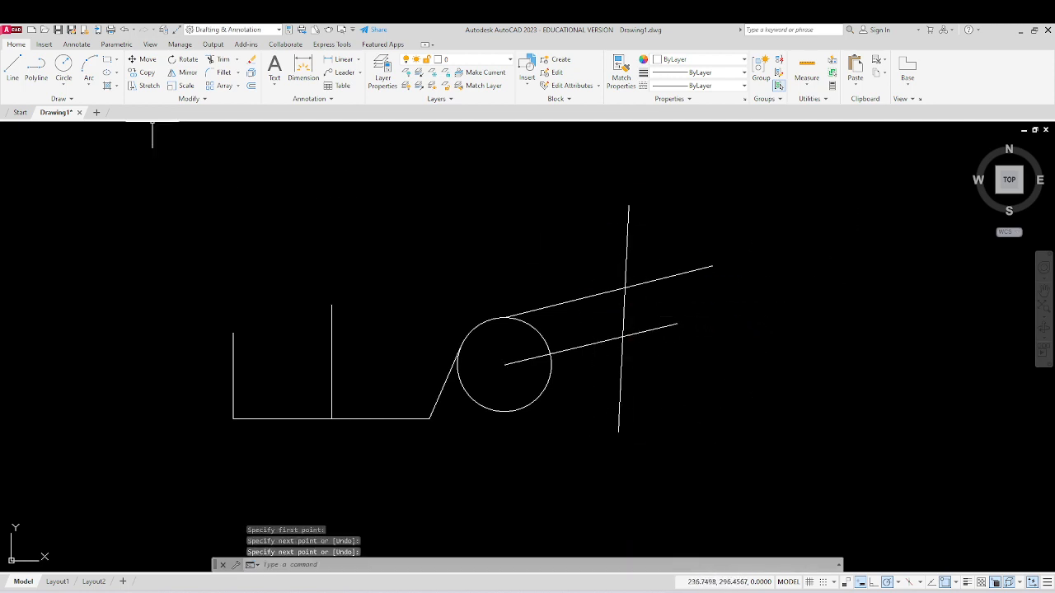
Start a line and check the Intersection snap up close where the steep line crosses the upper slanted line
{"action": "left_click", "coordinate": [12, 66]}
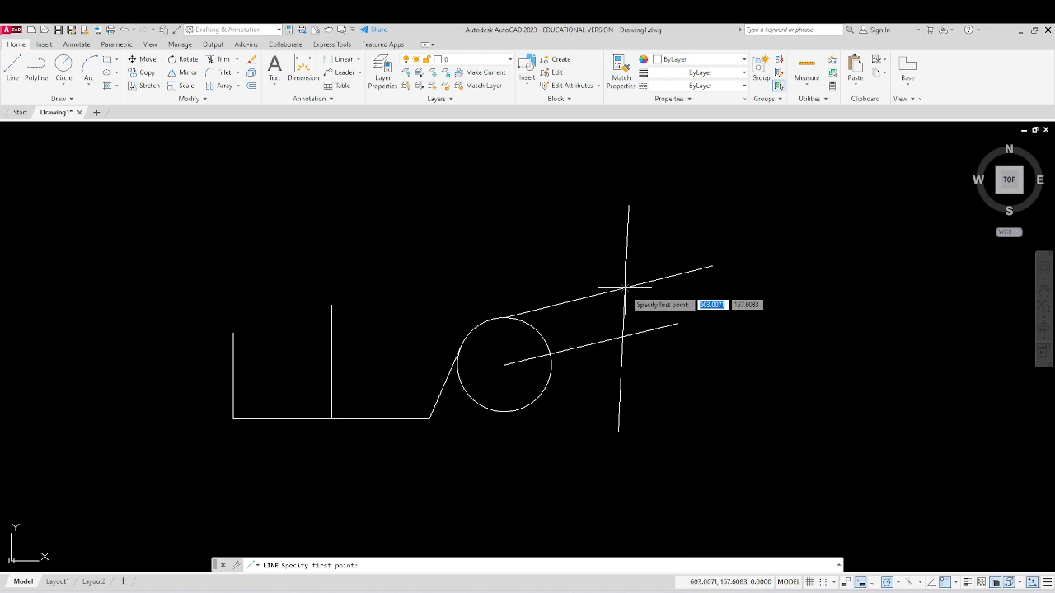
{"action": "scroll", "coordinate": [627, 287], "scroll_direction": "up", "scroll_amount": 6}
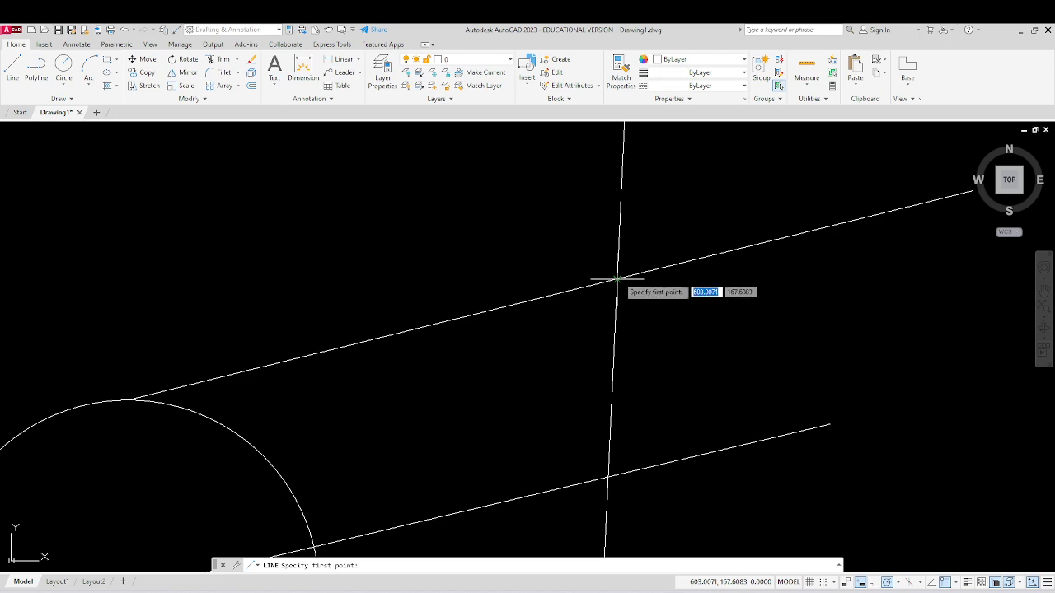
{"action": "scroll", "coordinate": [616, 280], "scroll_direction": "down", "scroll_amount": 5}
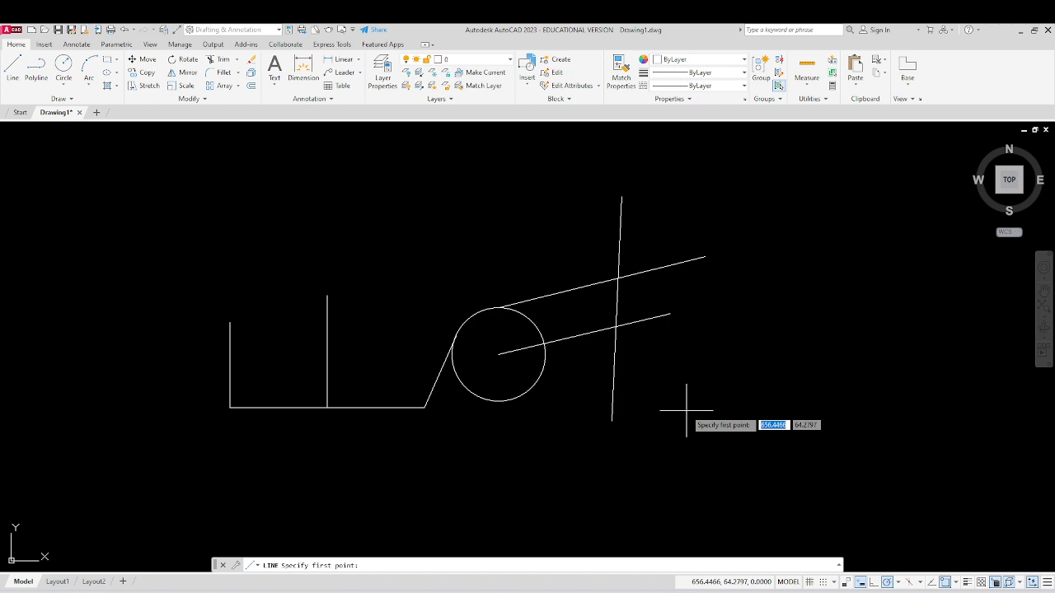
Turn on the Nearest object snap mode for the current line command
{"action": "scroll", "coordinate": [671, 330], "scroll_direction": "up", "scroll_amount": 6}
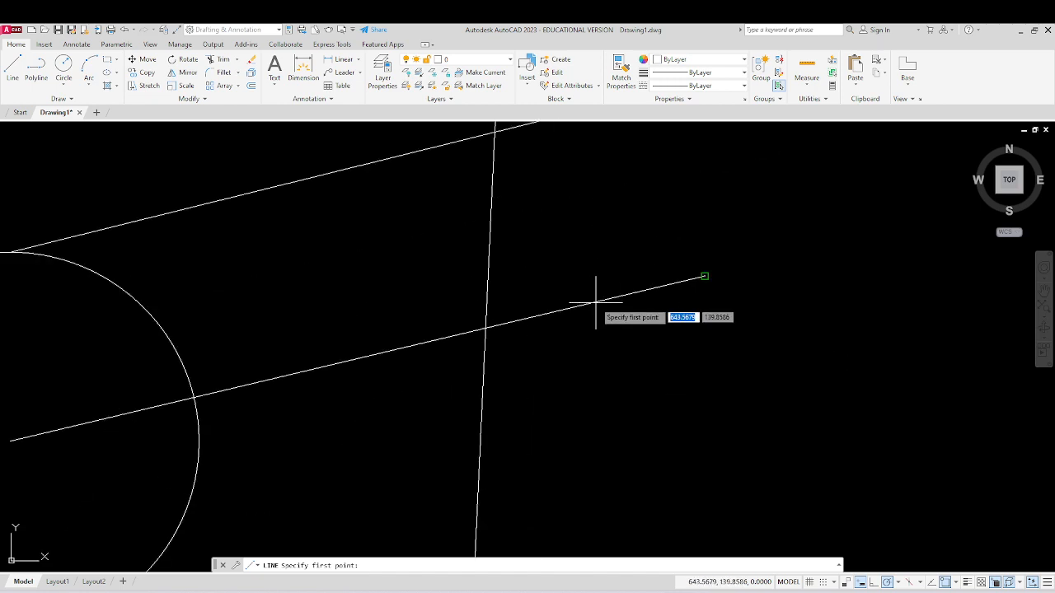
{"action": "scroll", "coordinate": [598, 304], "scroll_direction": "up", "scroll_amount": 6}
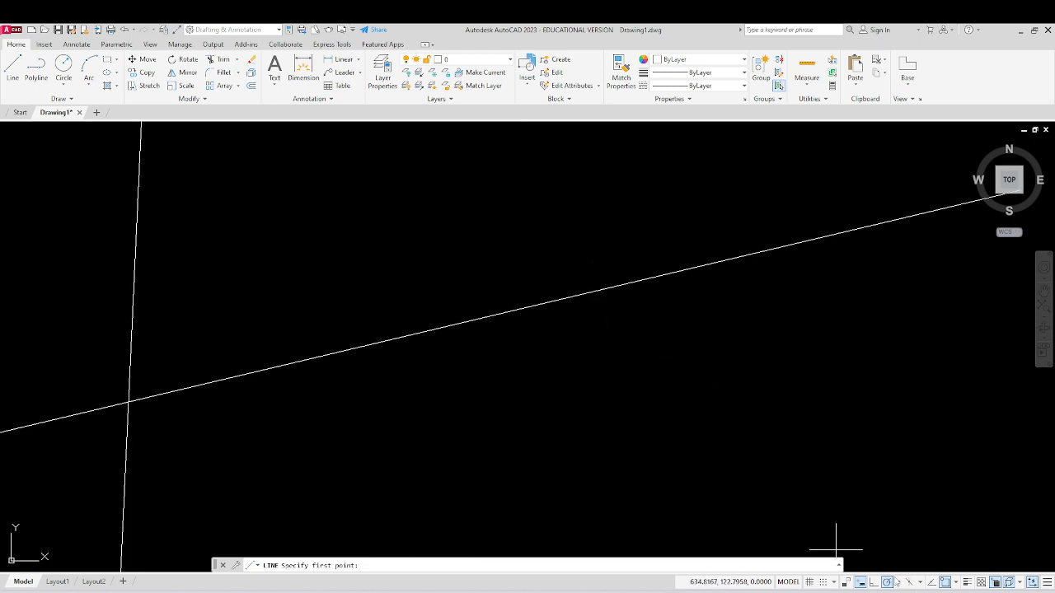
{"action": "left_click", "coordinate": [955, 582]}
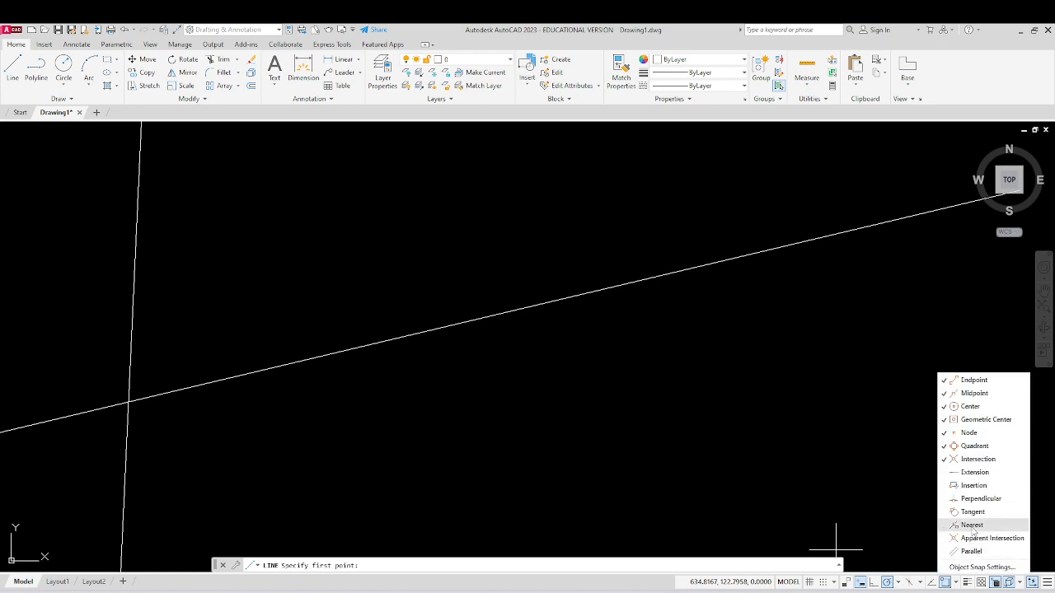
{"action": "left_click", "coordinate": [940, 524]}
{"action": "left_click", "coordinate": [744, 412]}
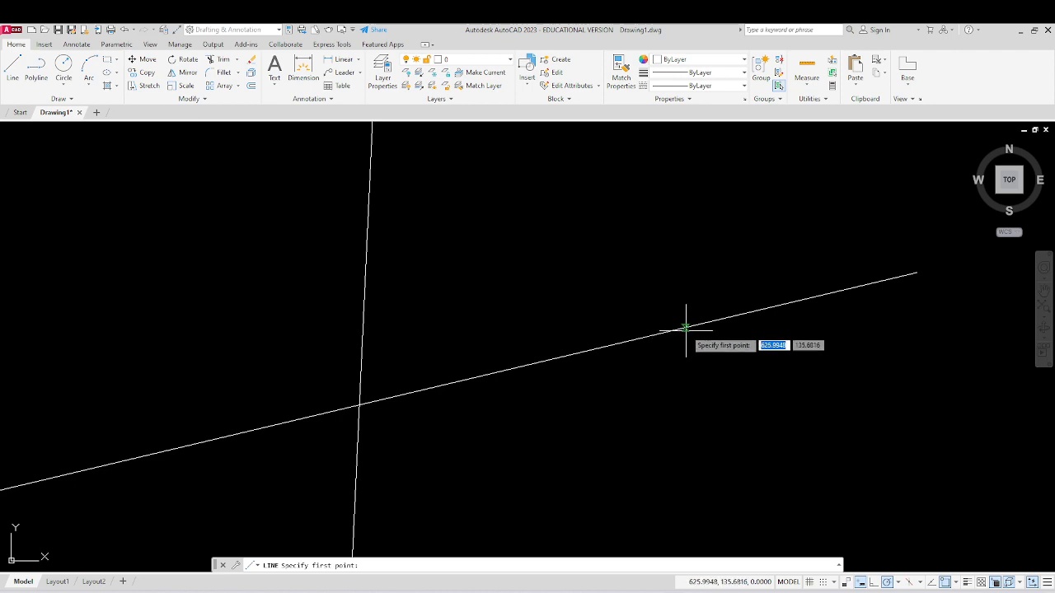
Draw a short, steep line downward from a Nearest snap point on the lower slanted line, right of the near-vertical line
{"action": "scroll", "coordinate": [686, 329], "scroll_direction": "up", "scroll_amount": 4}
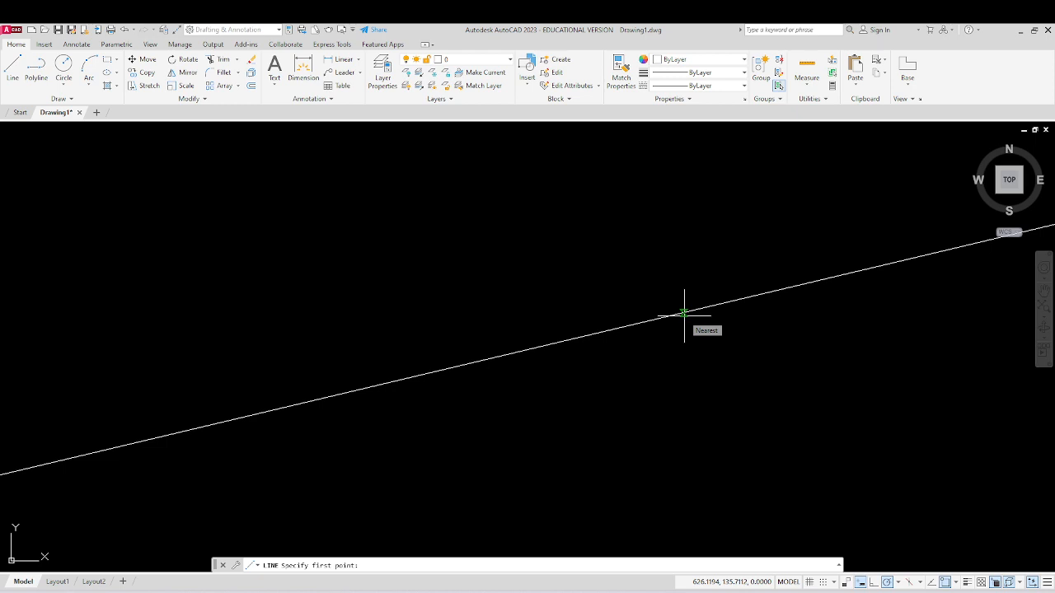
{"action": "left_click", "coordinate": [683, 314]}
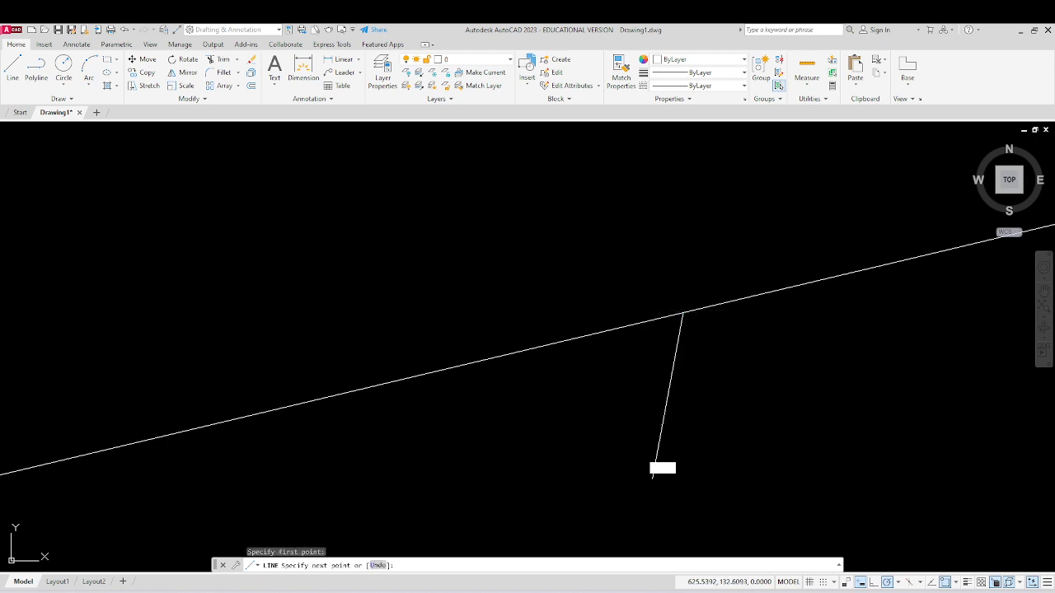
{"action": "left_click", "coordinate": [652, 476]}
{"action": "key", "text": "Return"}
{"action": "mouse_move", "coordinate": [688, 302]}
{"action": "middle_mouse_down"}
{"action": "mouse_move", "coordinate": [655, 337]}
{"action": "mouse_move", "coordinate": [593, 349]}
{"action": "middle_mouse_up"}
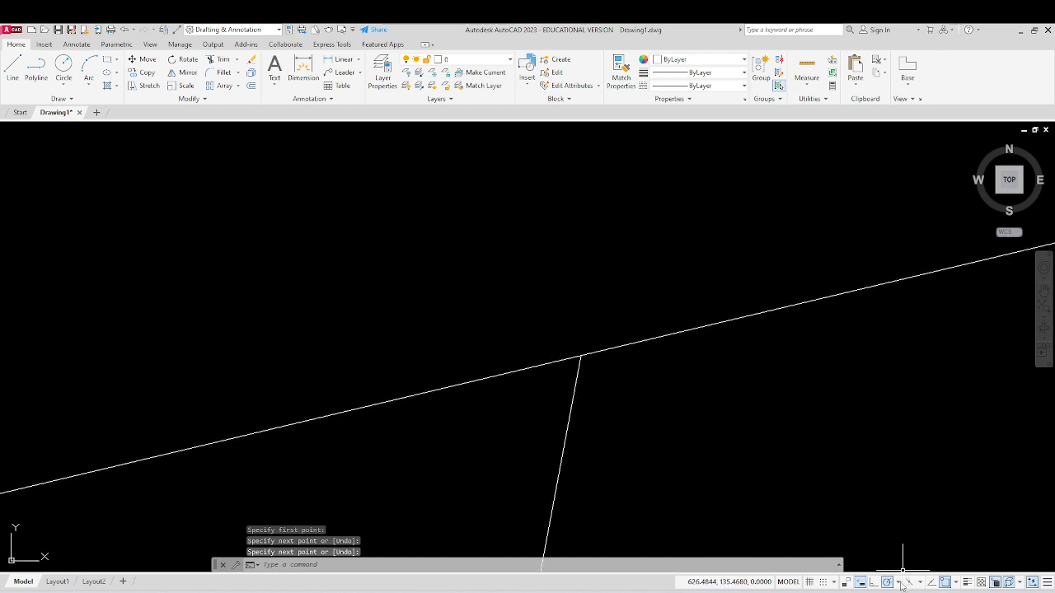
Turn off the Nearest object snap and try starting a line partway along the slanted line, checking the active snap modes
{"action": "left_click", "coordinate": [956, 583]}
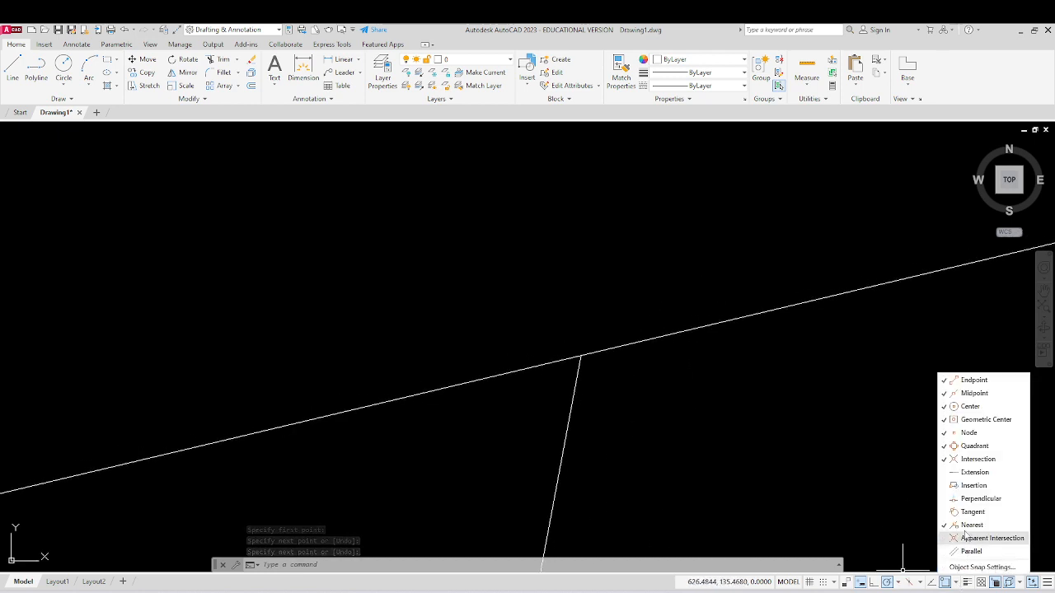
{"action": "left_click", "coordinate": [15, 73]}
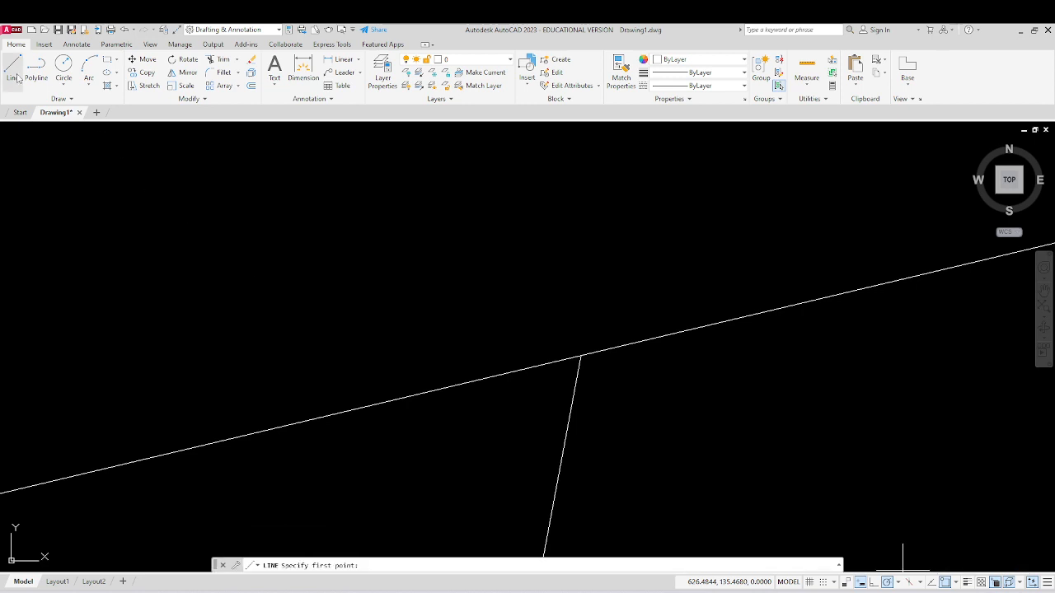
{"action": "left_click", "coordinate": [612, 348]}
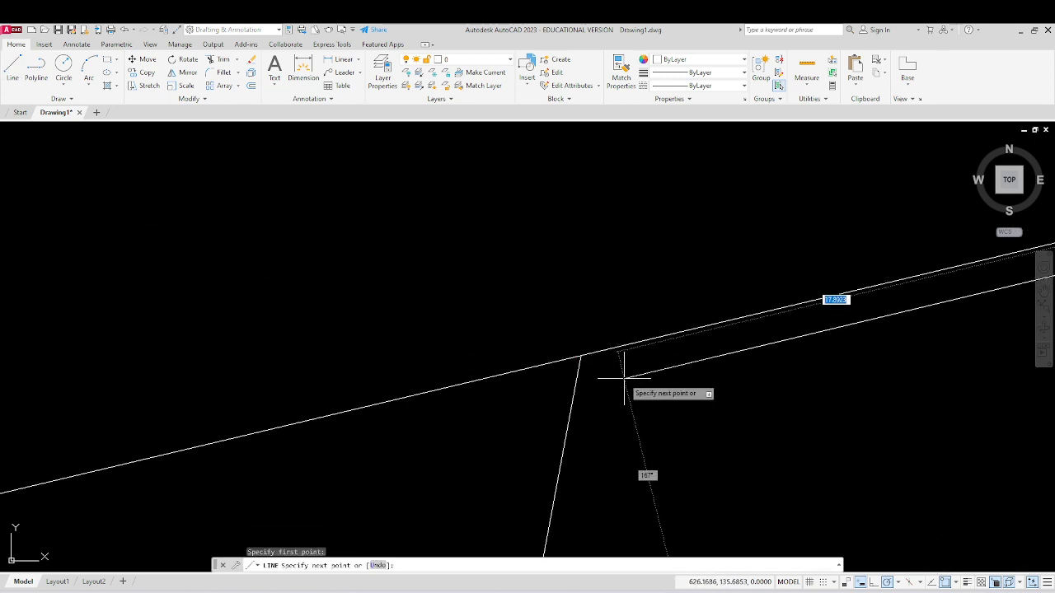
{"action": "key", "text": "Escape"}
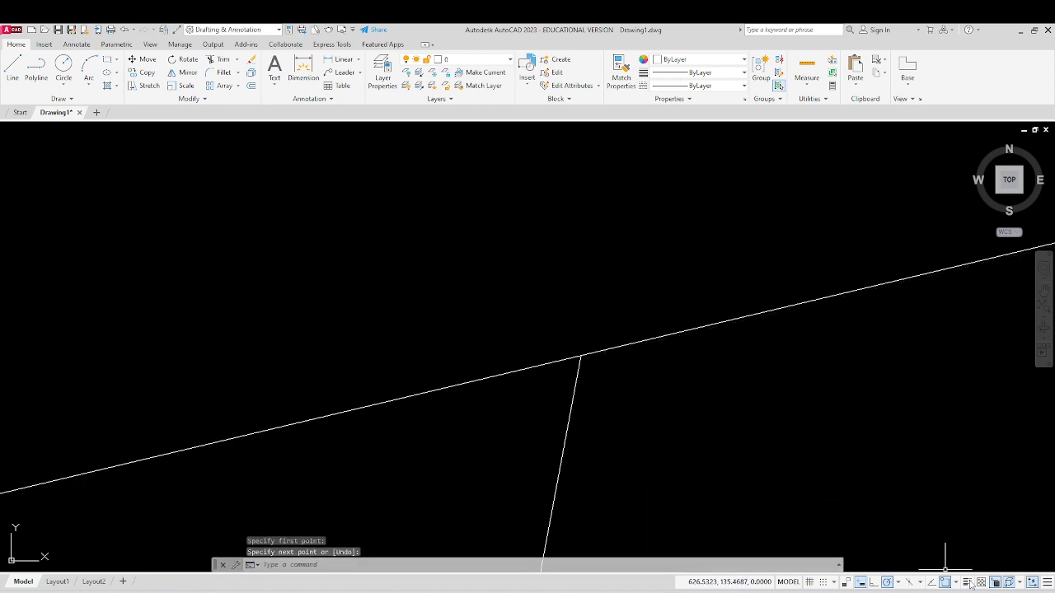
{"action": "left_click", "coordinate": [957, 582]}
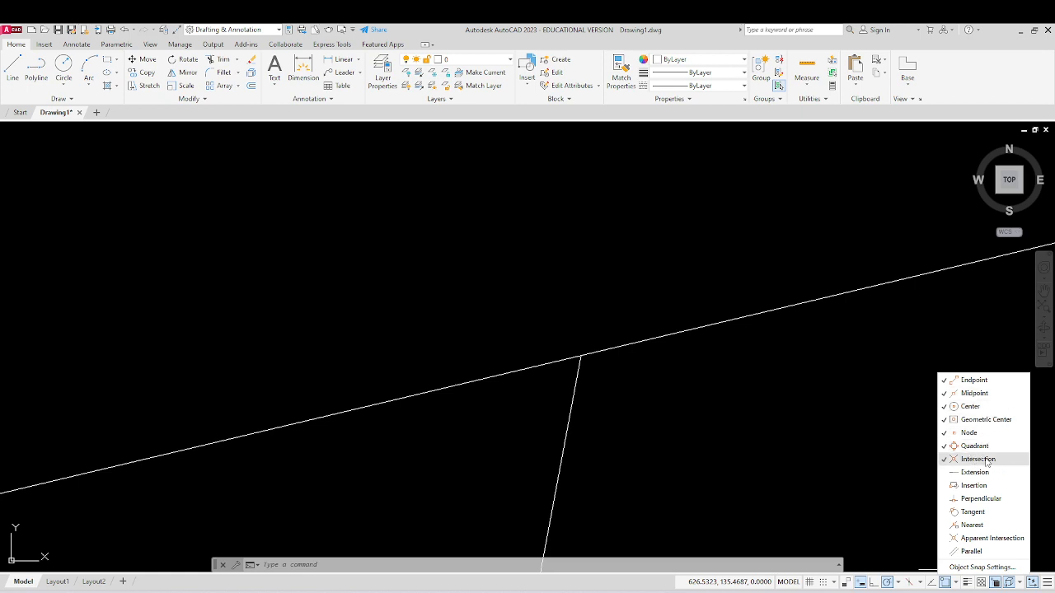
{"action": "left_click", "coordinate": [888, 495]}
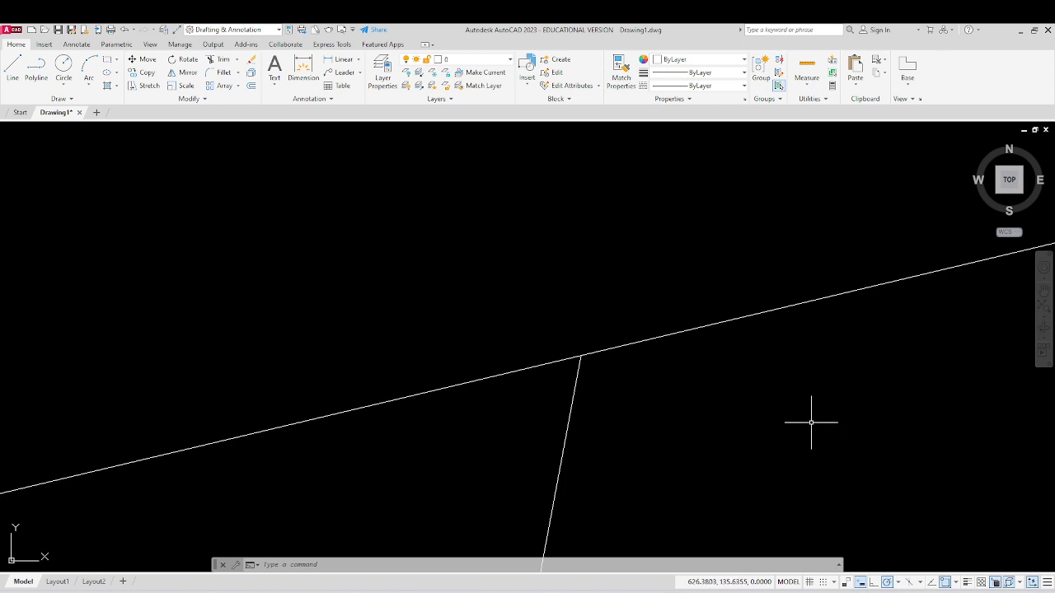
Erase all the practice lines and the circle from the drawing
{"action": "scroll", "coordinate": [756, 391], "scroll_direction": "down", "scroll_amount": 7}
{"action": "scroll", "coordinate": [660, 355], "scroll_direction": "down", "scroll_amount": 5}
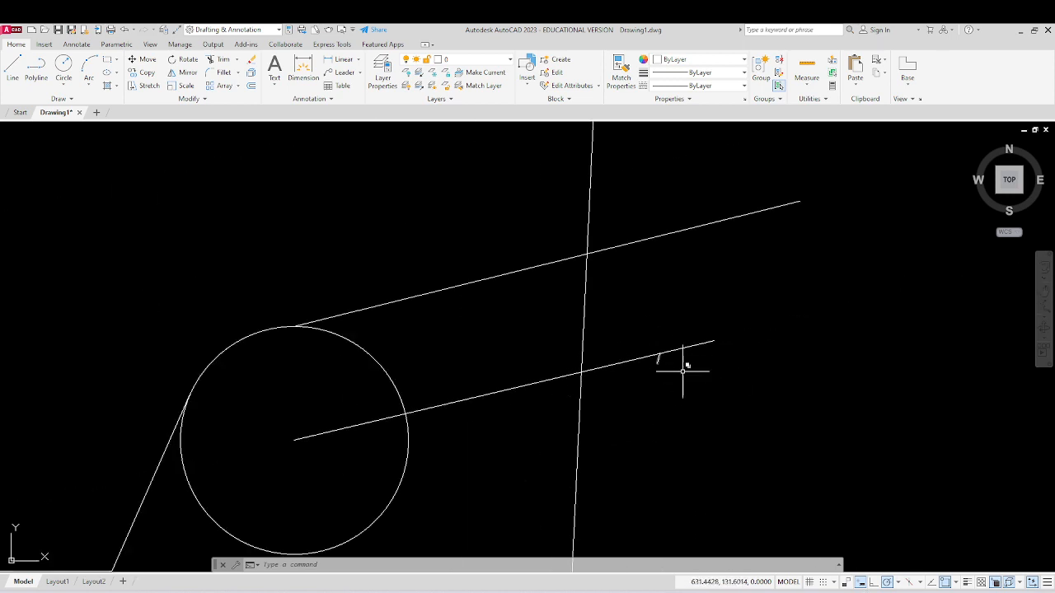
{"action": "left_click", "coordinate": [785, 251]}
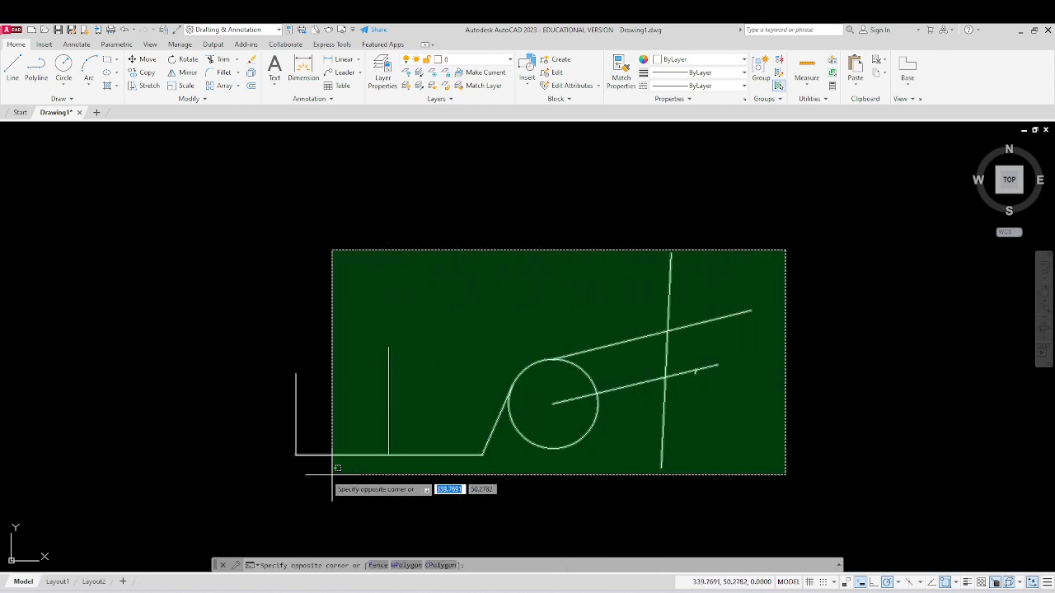
{"action": "left_click", "coordinate": [239, 490]}
{"action": "key", "text": "Delete"}
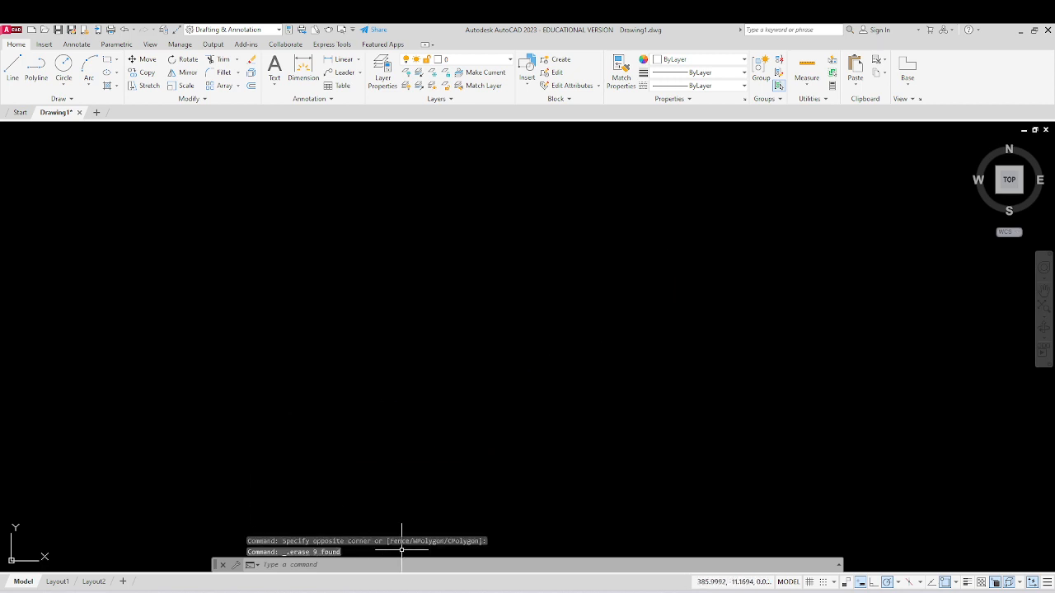
Review the polar tracking angle options and turn on Object Snap Tracking
{"action": "left_click", "coordinate": [860, 583]}
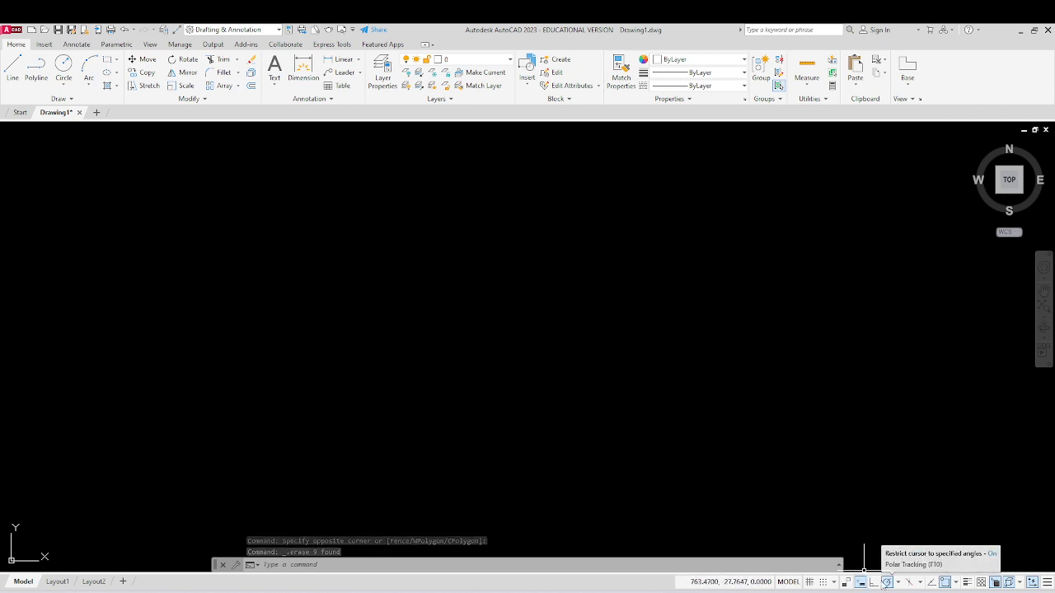
{"action": "left_click", "coordinate": [898, 583]}
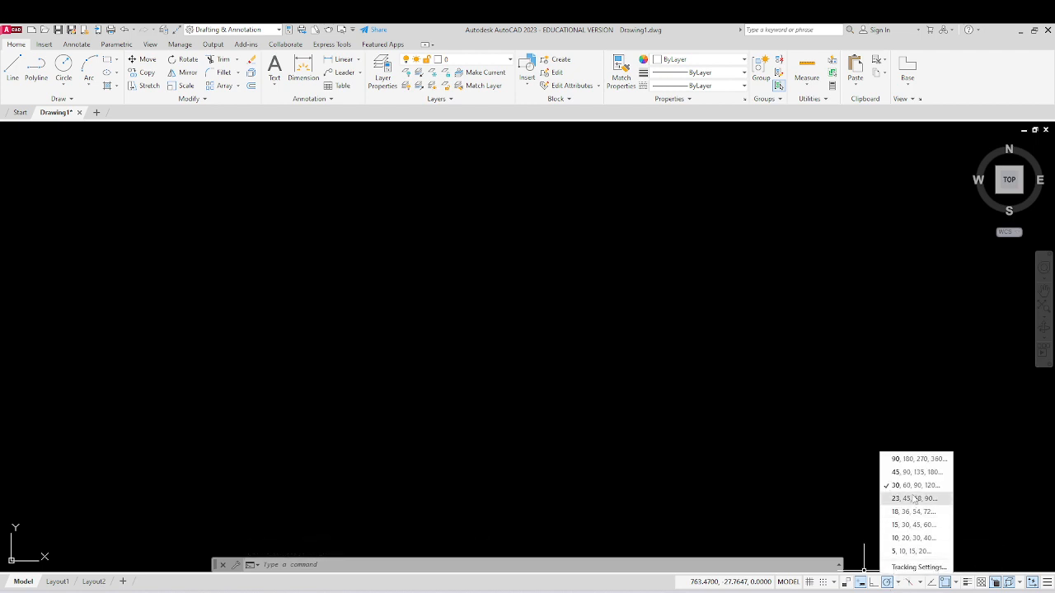
{"action": "left_click", "coordinate": [794, 479]}
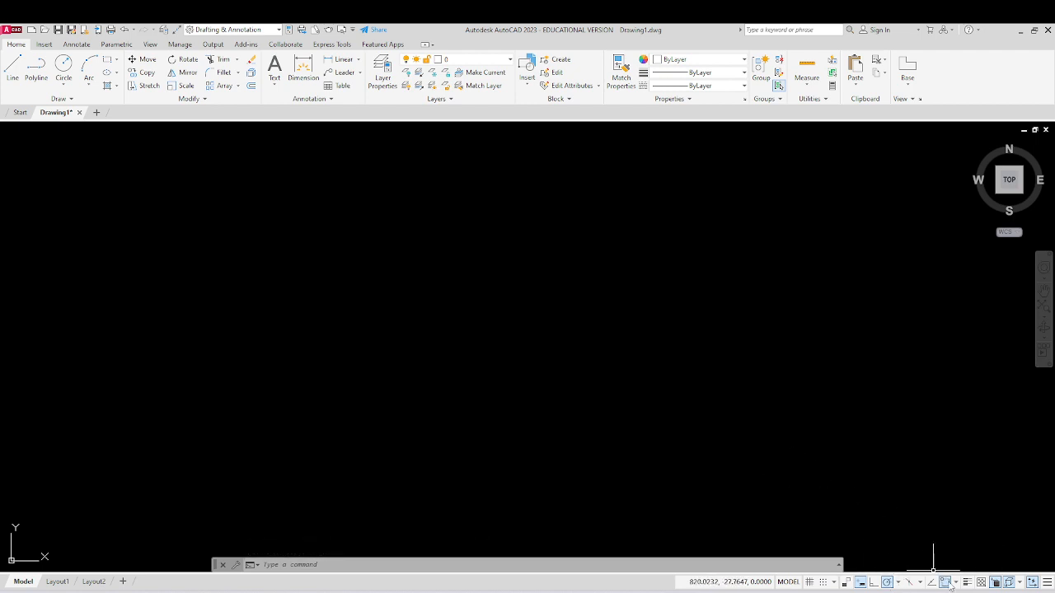
{"action": "left_click", "coordinate": [955, 584]}
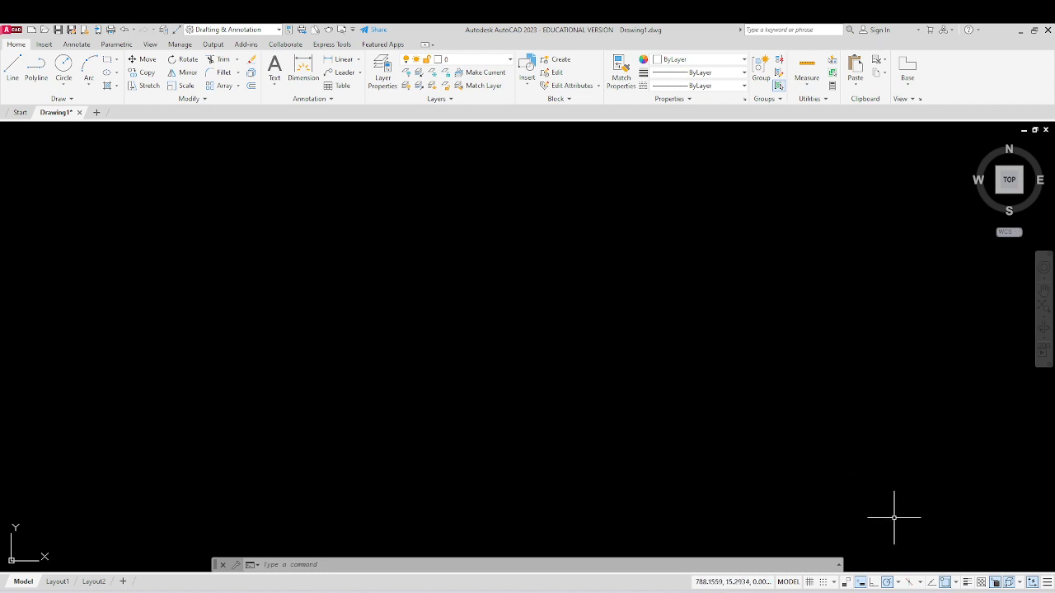
{"action": "left_click", "coordinate": [933, 582]}
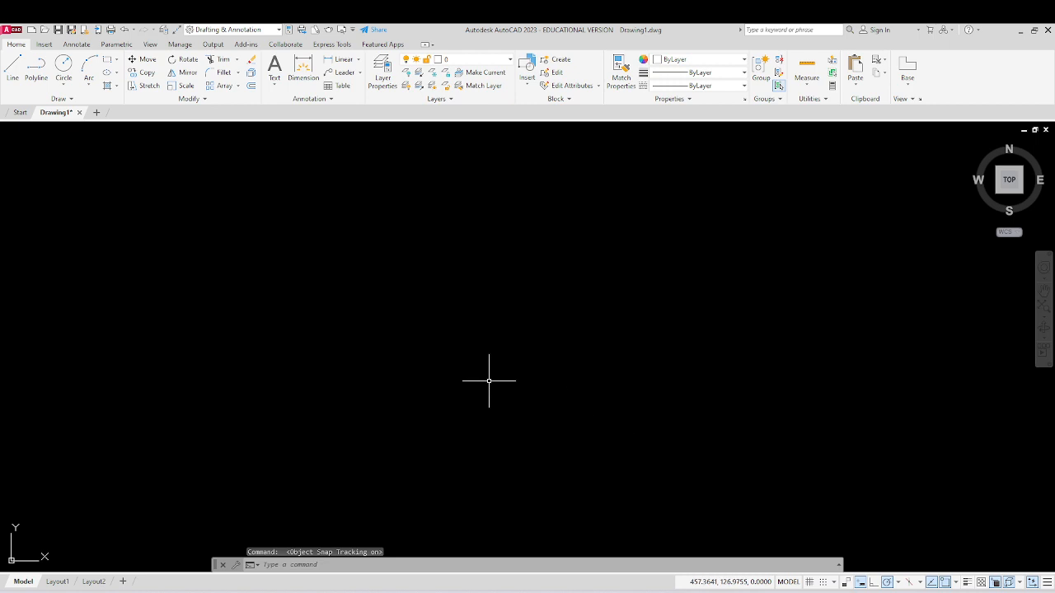
Draw a rectangle about 80 units high from four lines, aligning its left side with object snap tracking
{"action": "left_click", "coordinate": [12, 65]}
{"action": "left_click", "coordinate": [299, 338]}
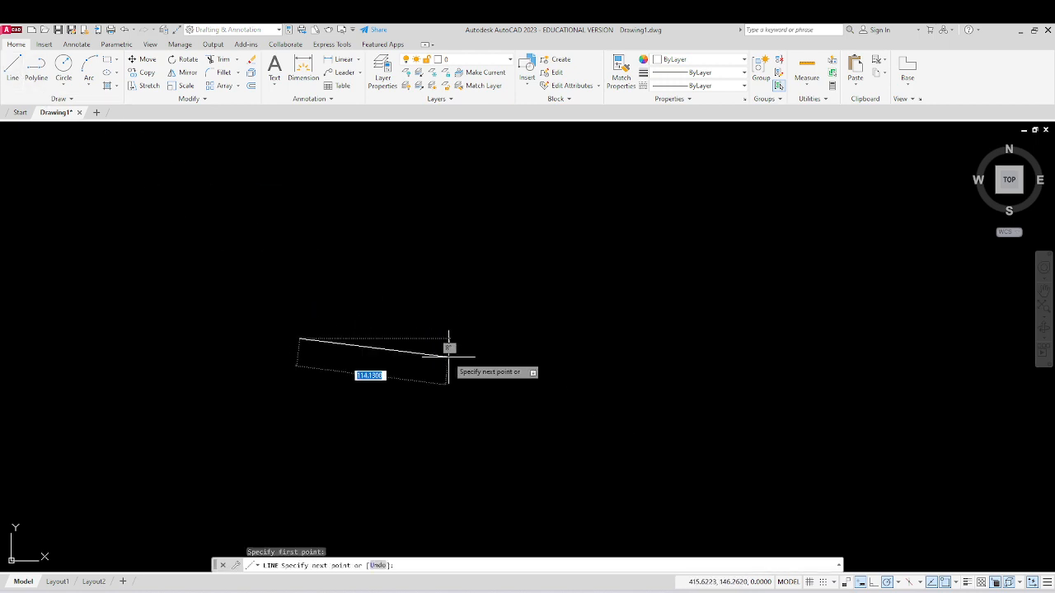
{"action": "left_click", "coordinate": [521, 338]}
{"action": "left_click", "coordinate": [521, 241]}
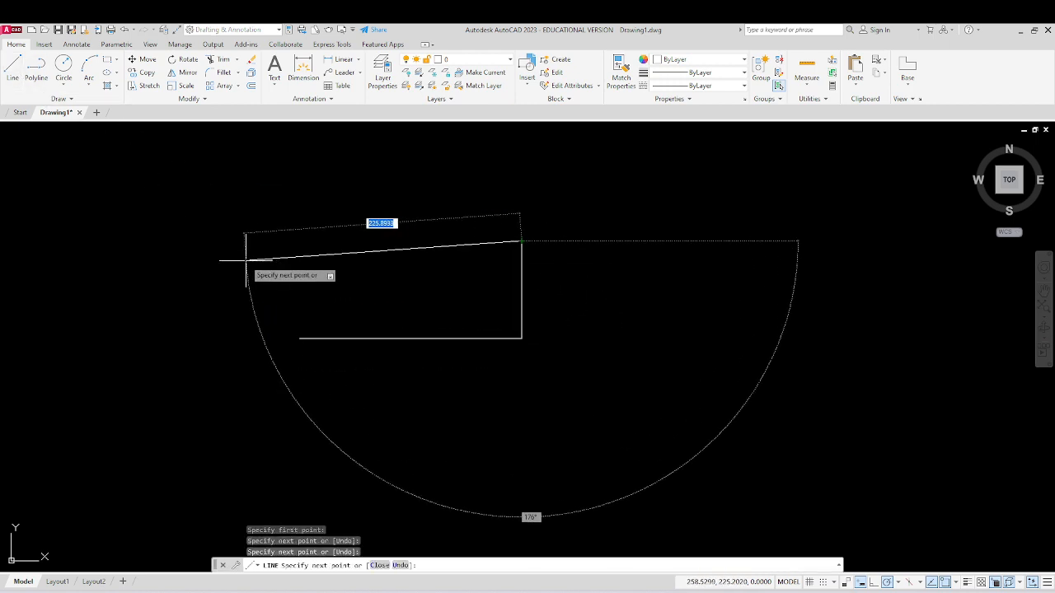
{"action": "left_click", "coordinate": [301, 241]}
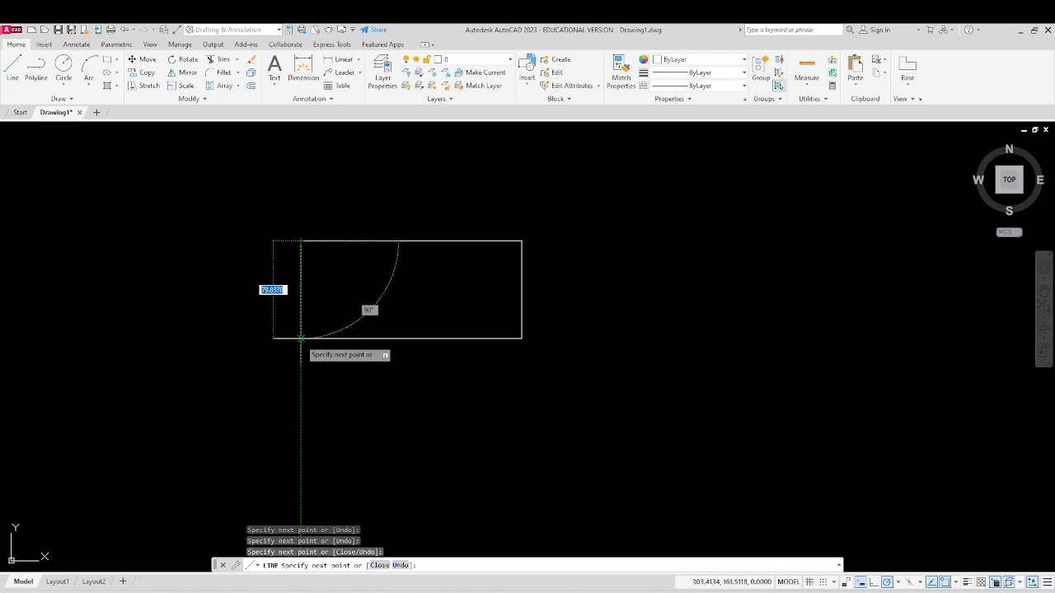
{"action": "left_click", "coordinate": [301, 338]}
{"action": "key", "text": "Return"}
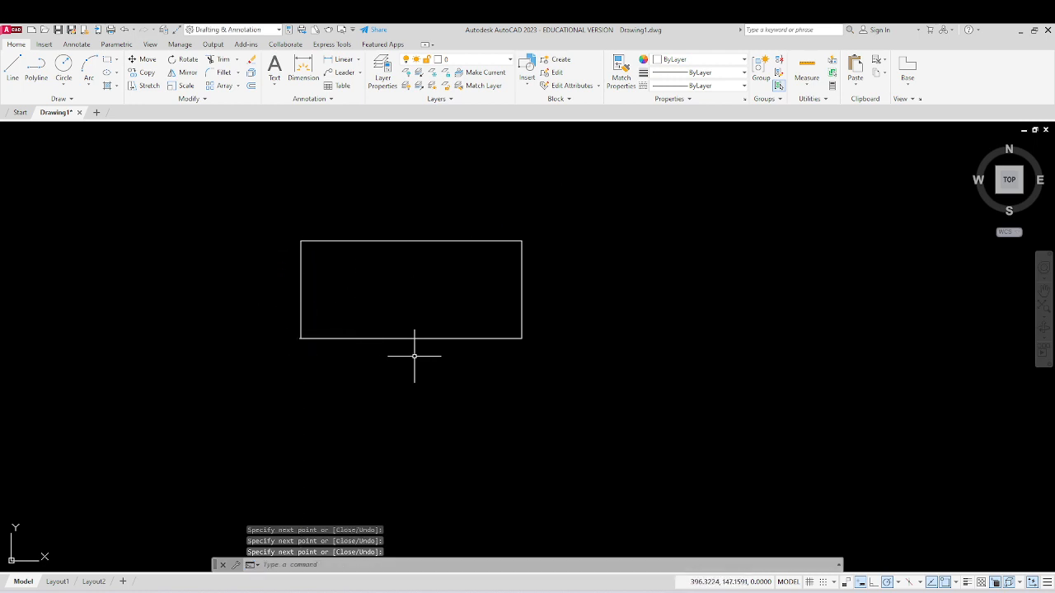
Draw a horizontal line to the right, starting 20 units from the rectangle's lower-right corner, tracked from that endpoint at 0°
{"action": "middle_click_drag", "start_coordinate": [412, 357], "coordinate": [343, 400]}
{"action": "left_click", "coordinate": [12, 68]}
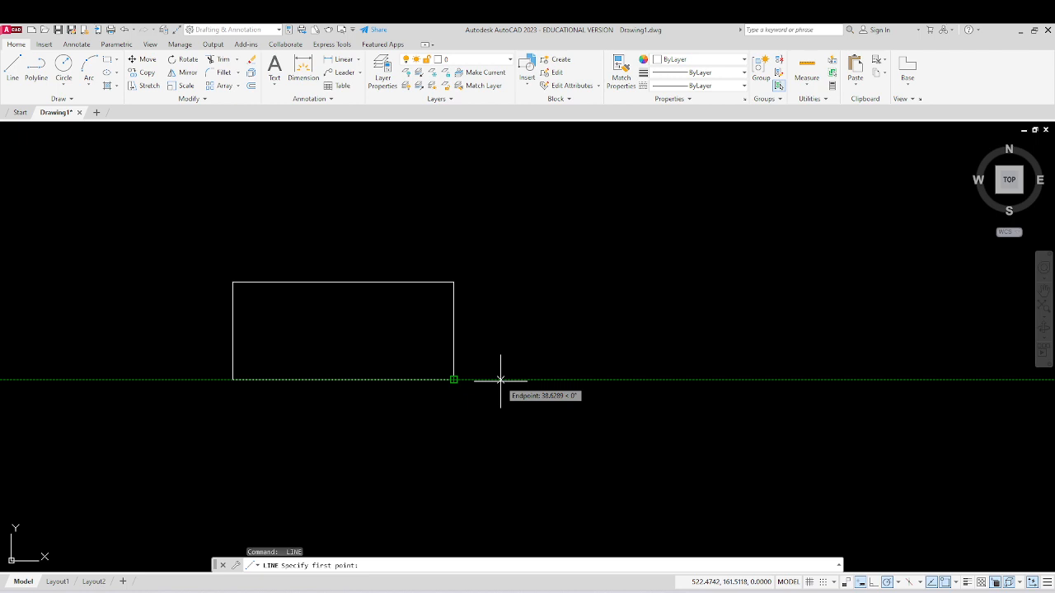
{"action": "type", "text": "20"}
{"action": "key", "text": "Return"}
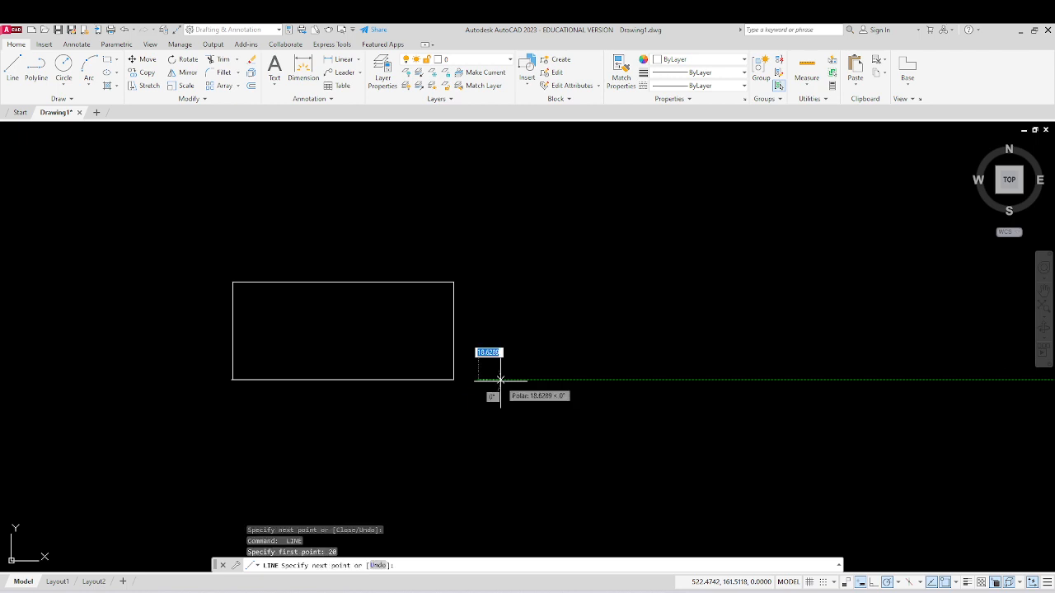
{"action": "left_click", "coordinate": [679, 379]}
{"action": "key", "text": "Return"}
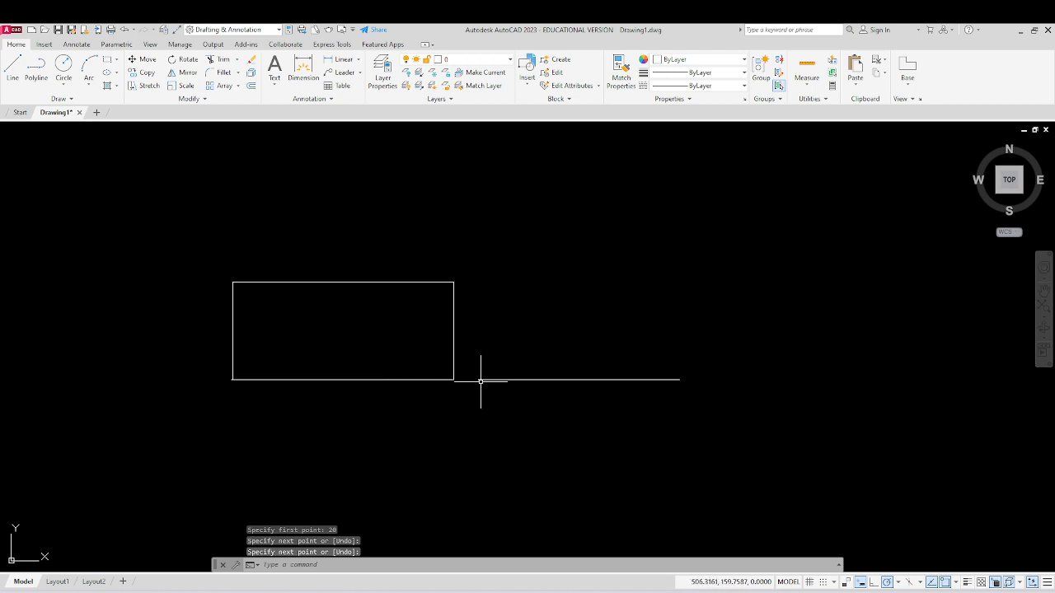
Draw a vertical line upward, starting 30 units above the horizontal line's midpoint with object snap tracking
{"action": "key", "text": "Return"}
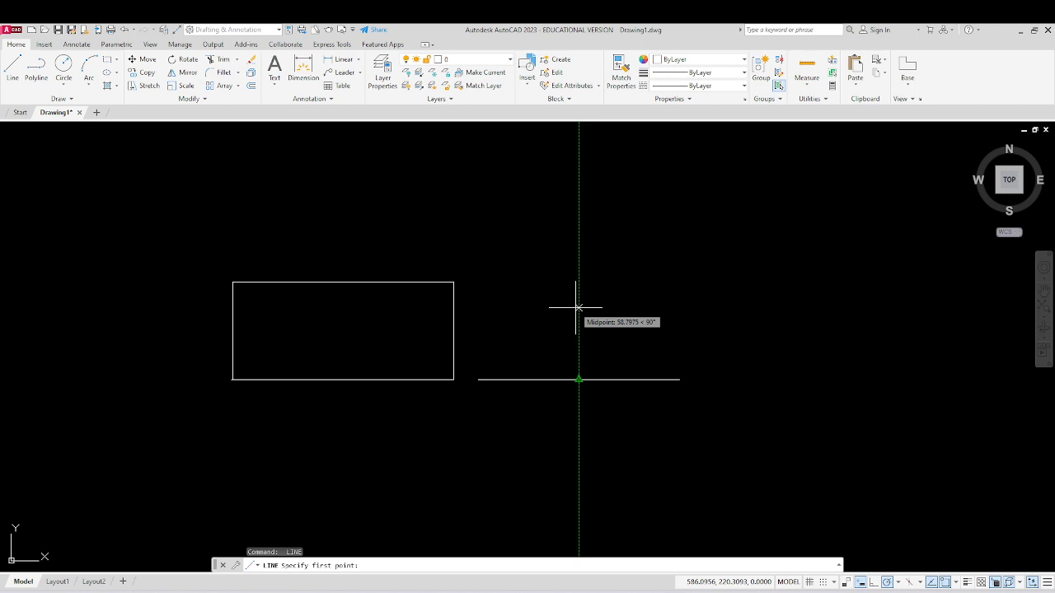
{"action": "type", "text": "30"}
{"action": "key", "text": "Return"}
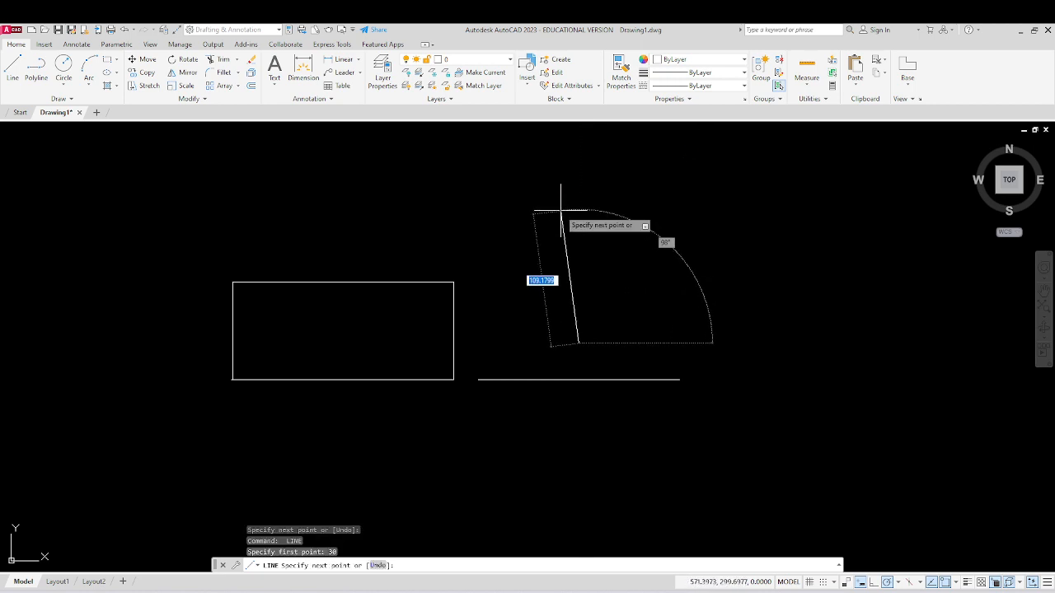
{"action": "left_click", "coordinate": [578, 189]}
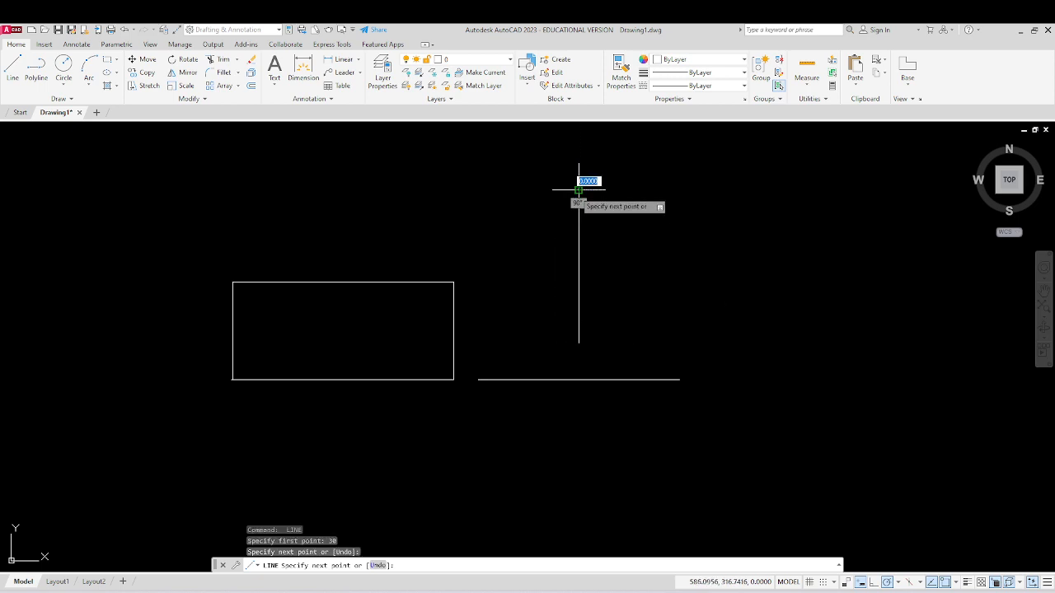
{"action": "key", "text": "Return"}
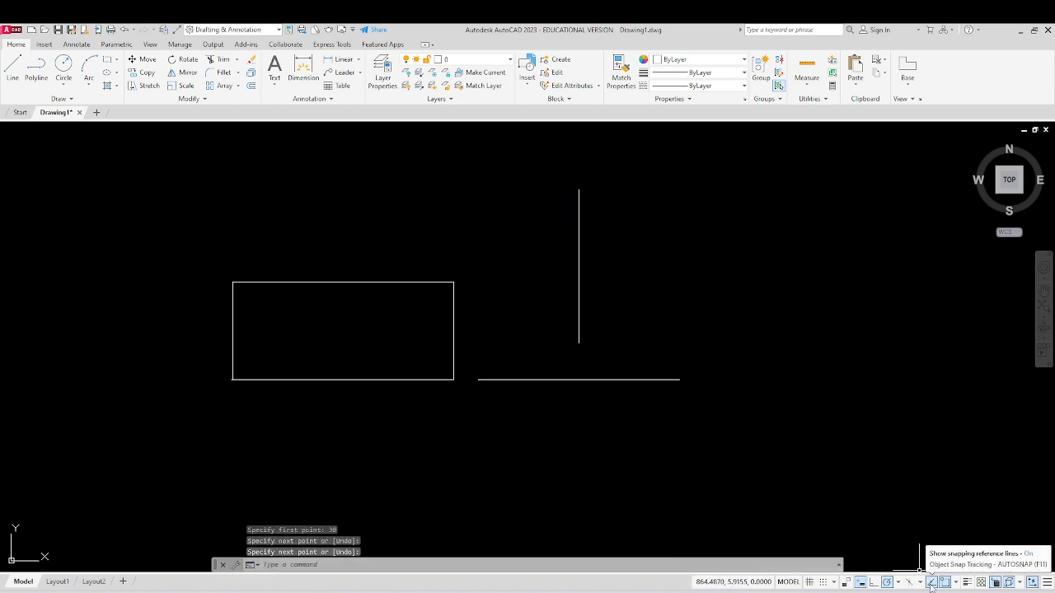
Erase the rectangle and the two tracked lines, including the rectangle's left side, to empty the drawing
{"action": "left_click", "coordinate": [774, 249]}
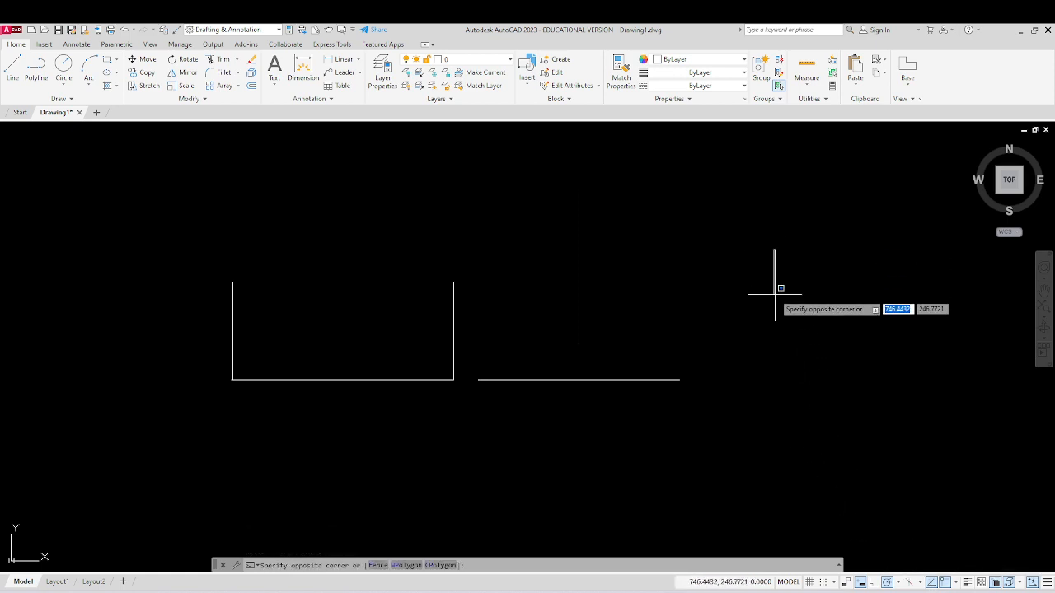
{"action": "left_click", "coordinate": [390, 412]}
{"action": "key", "text": "Delete"}
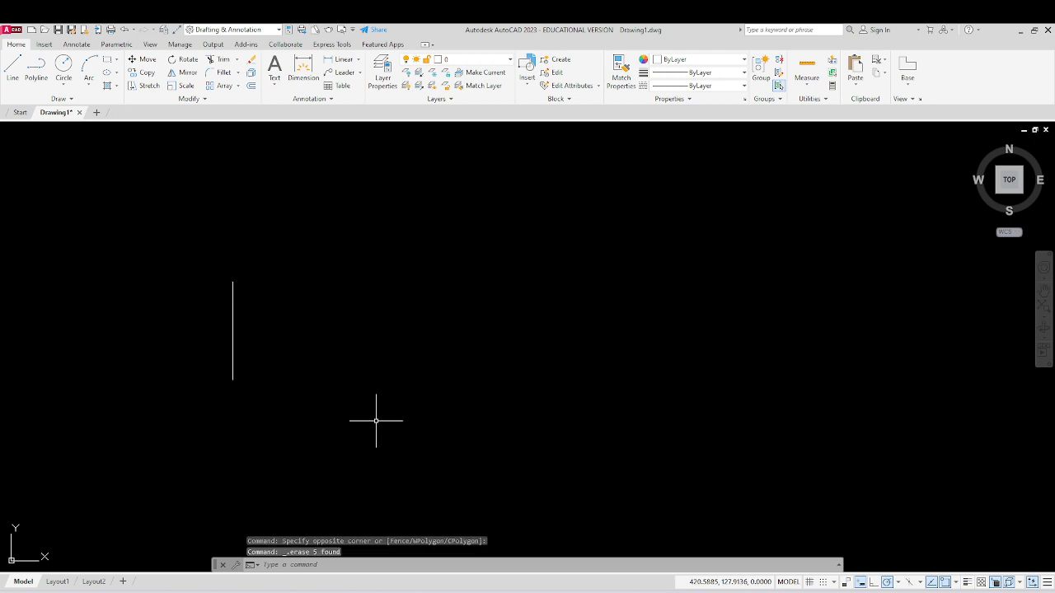
{"action": "left_click", "coordinate": [370, 298]}
{"action": "left_click", "coordinate": [211, 385]}
{"action": "key", "text": "Delete"}
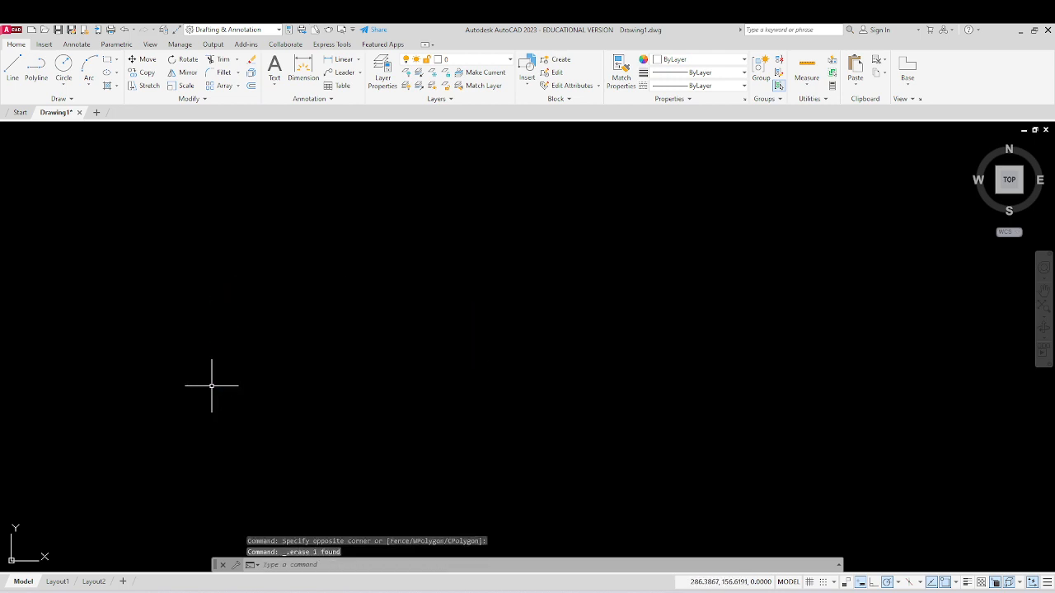